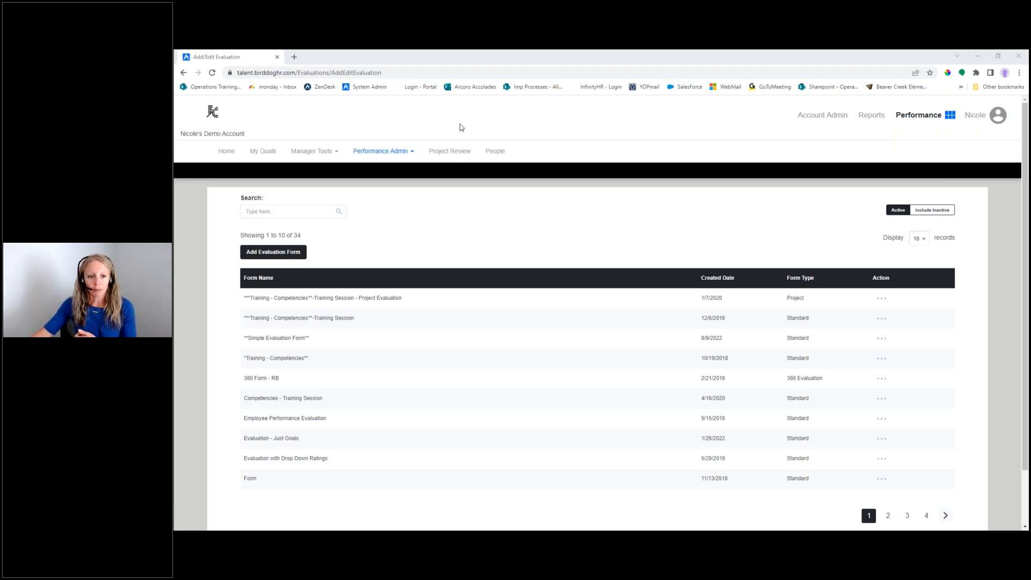
pyautogui.click(409, 153)
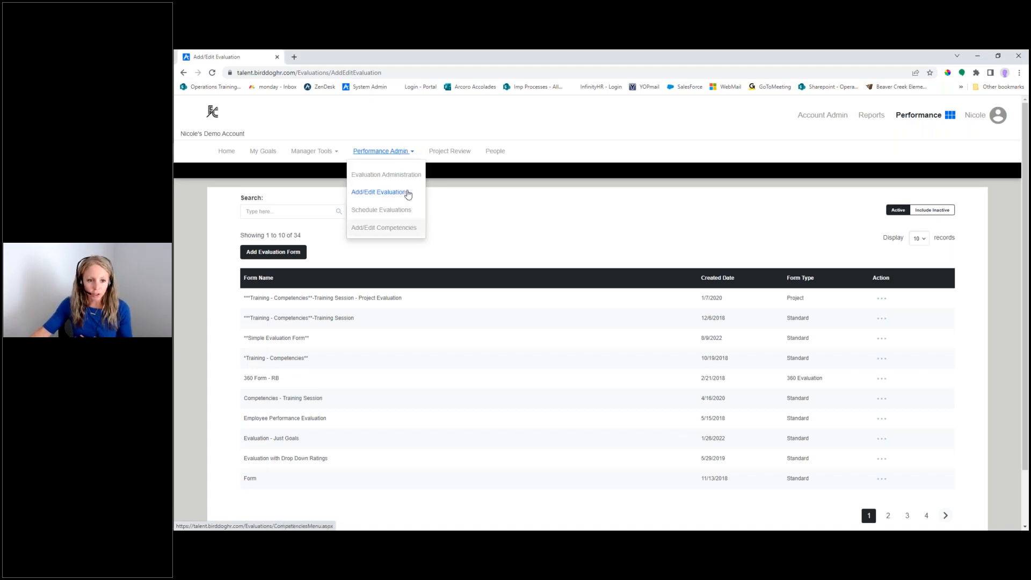
pyautogui.click(408, 120)
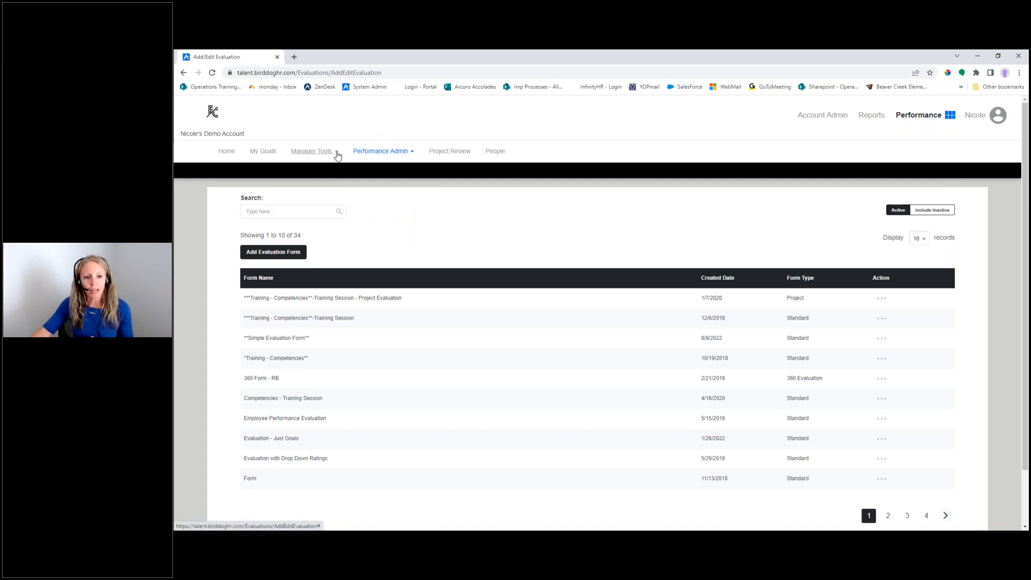
pyautogui.click(337, 155)
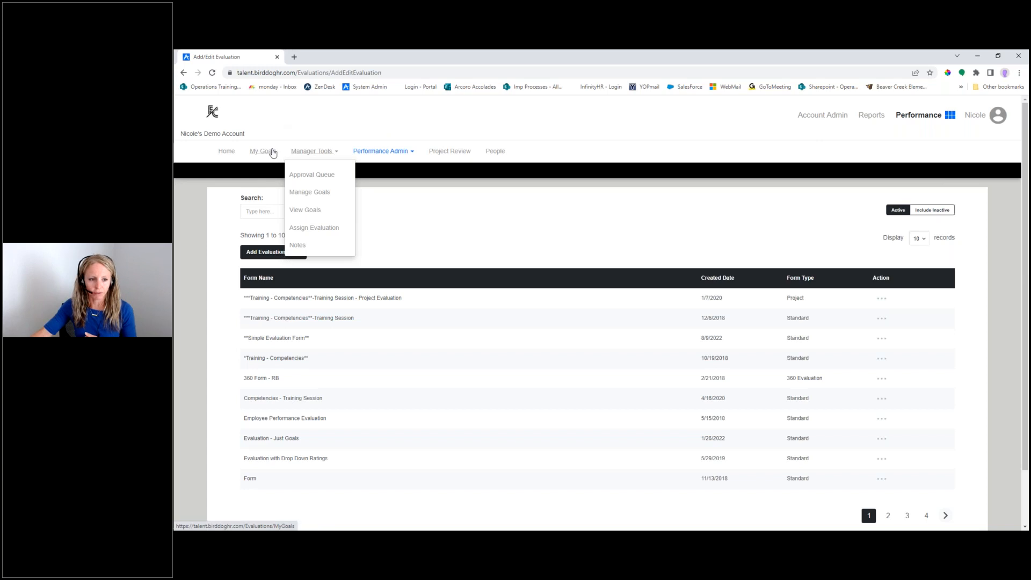
pyautogui.click(382, 121)
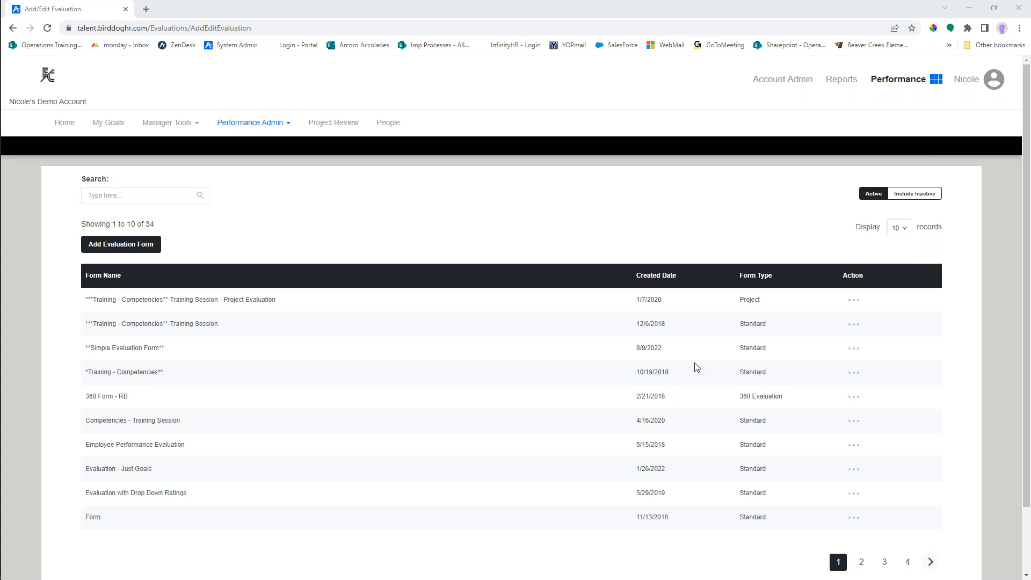
pyautogui.click(269, 125)
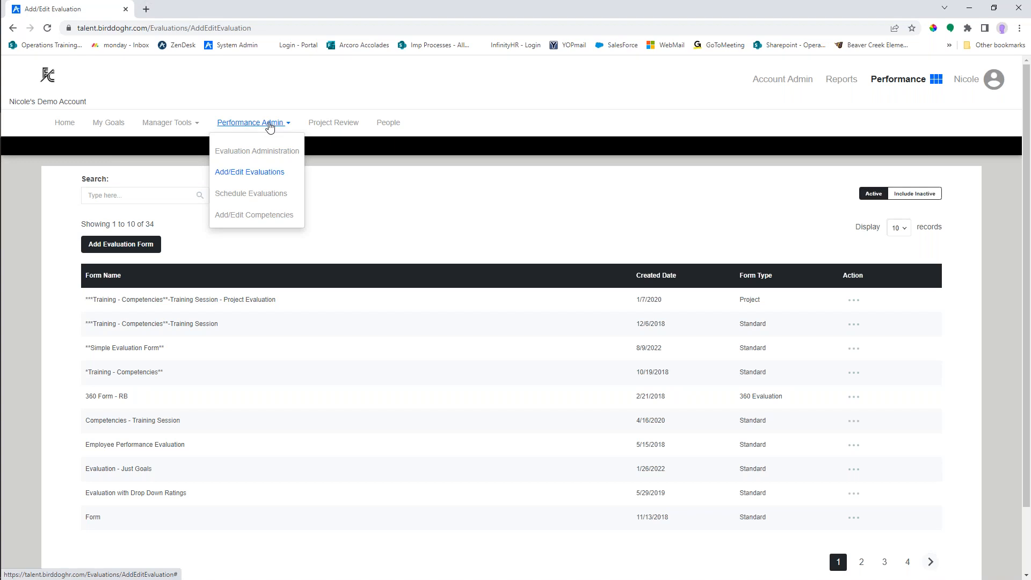
pyautogui.click(253, 175)
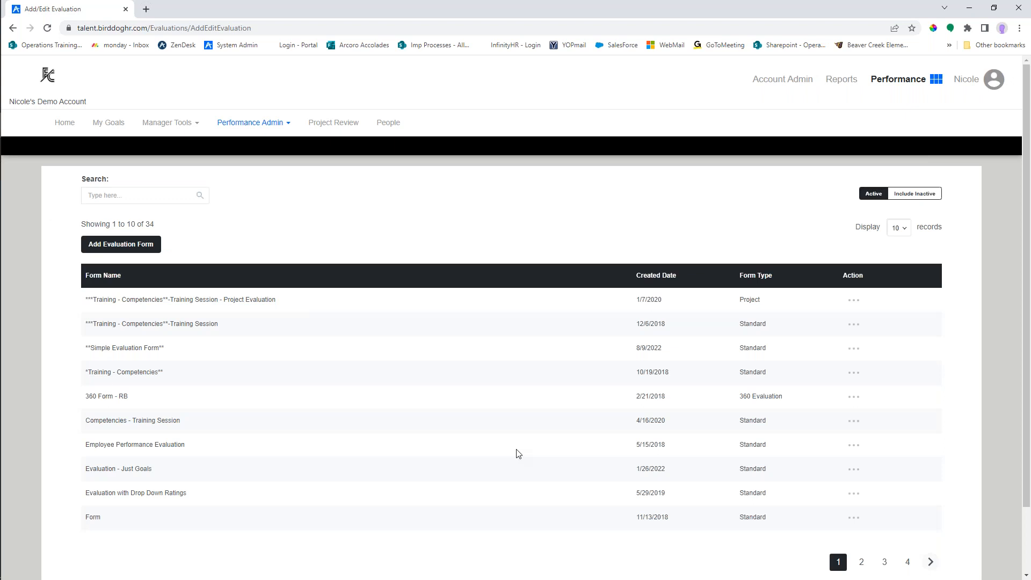
pyautogui.click(285, 124)
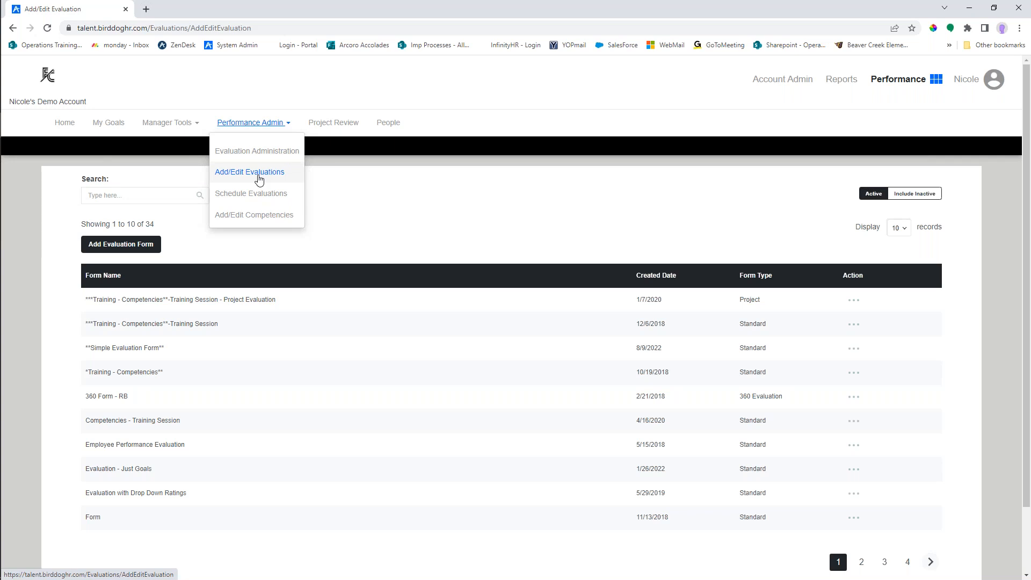
pyautogui.click(288, 126)
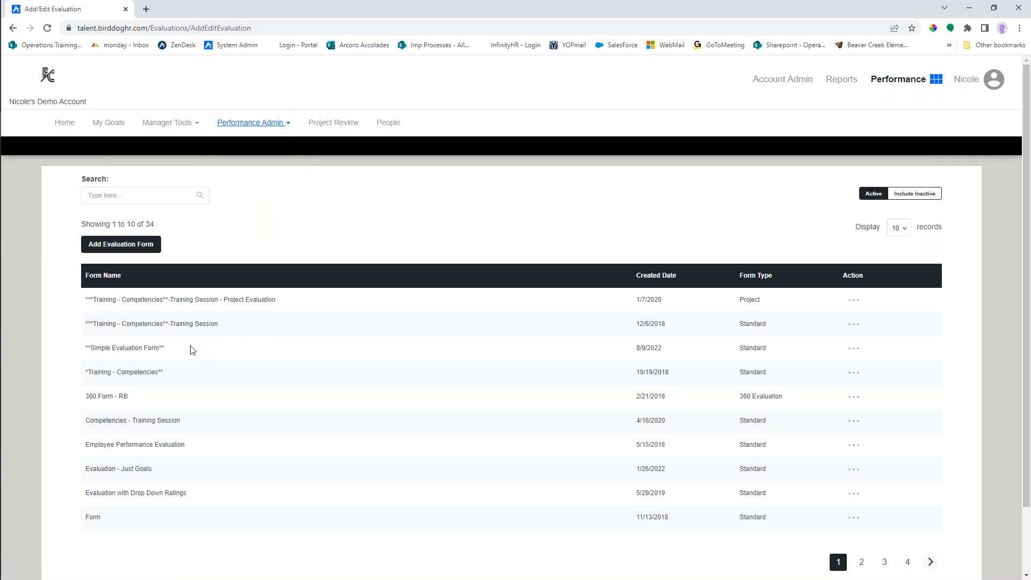
# - Preview the **Simple Evaluation Form** from its competencies down to the upcoming goals section, and close the preview
pyautogui.click(855, 350)
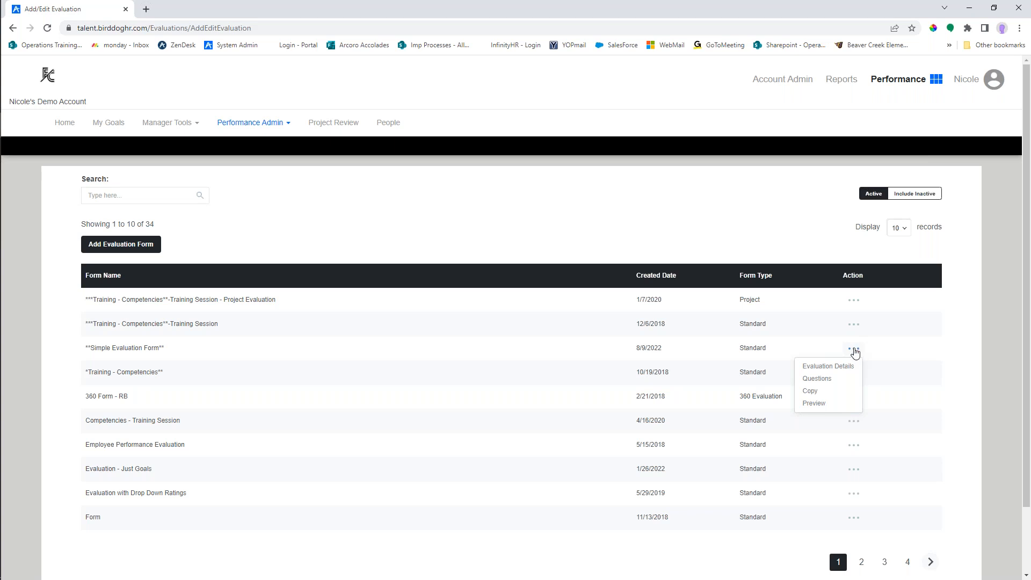
pyautogui.click(815, 404)
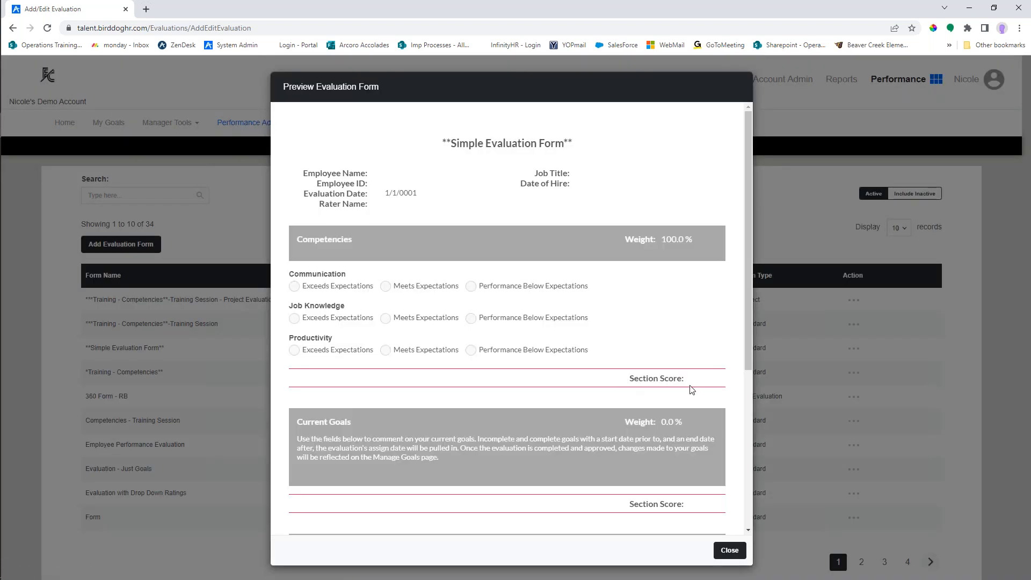
pyautogui.scroll(-1, 691, 390)
pyautogui.scroll(-2, 666, 455)
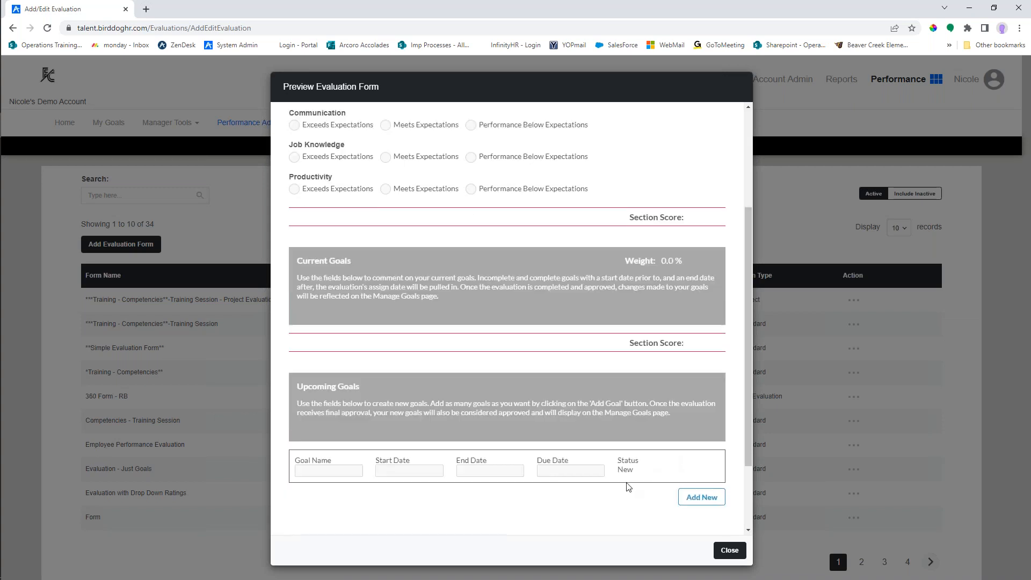
pyautogui.scroll(1, 629, 486)
pyautogui.scroll(2, 620, 486)
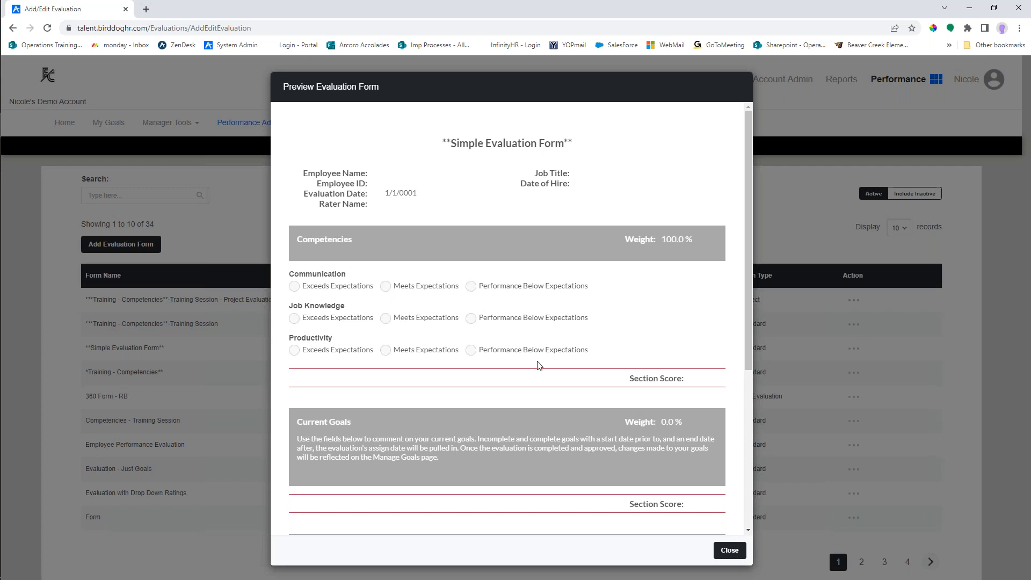
pyautogui.click(728, 550)
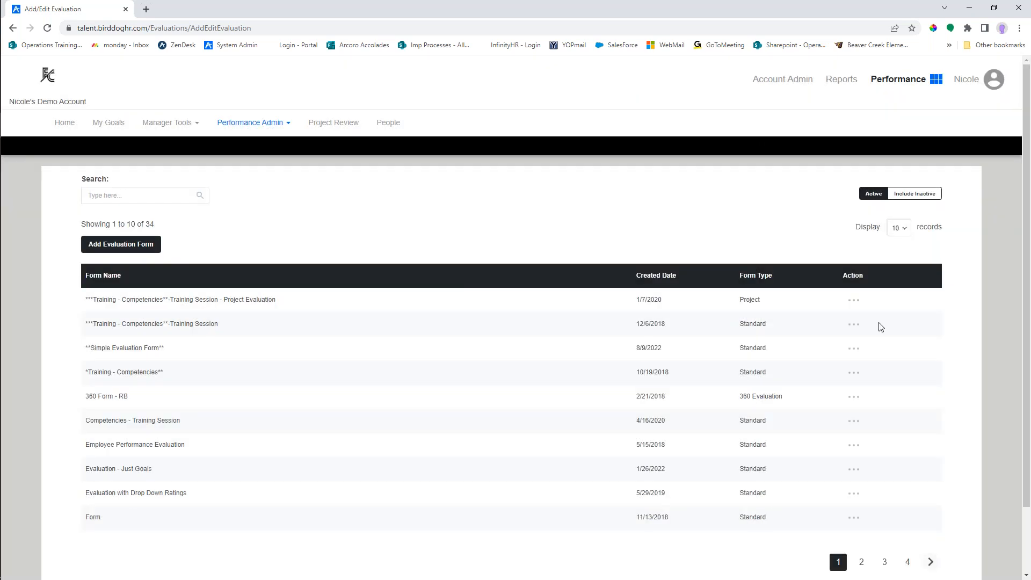
# - Preview the questions of the ***Training - Competencies**-Training Session form and close the preview
pyautogui.click(851, 327)
pyautogui.click(820, 380)
pyautogui.scroll(-3, 731, 516)
pyautogui.scroll(-1, 471, 333)
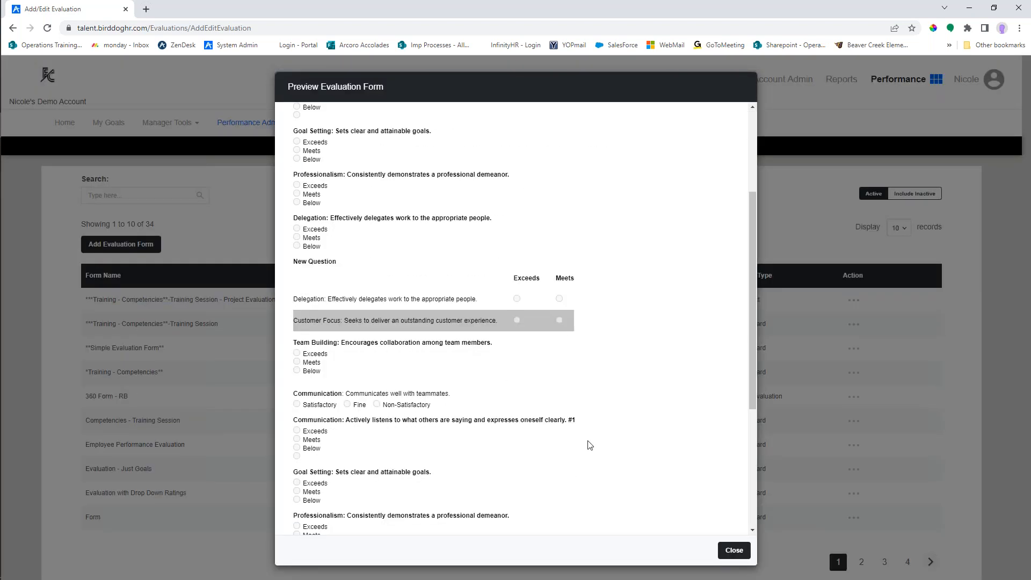
pyautogui.scroll(3, 640, 474)
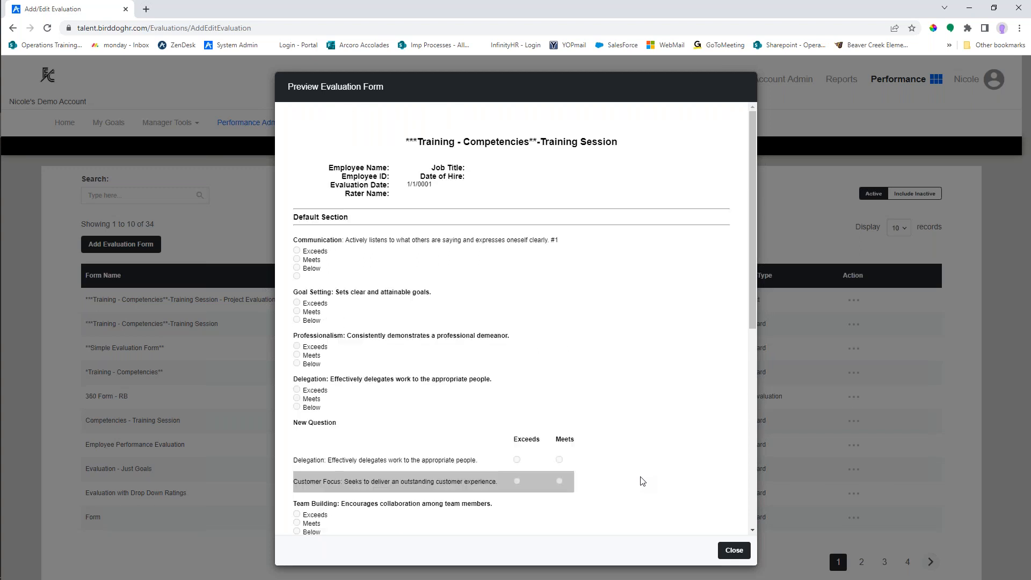
pyautogui.click(735, 550)
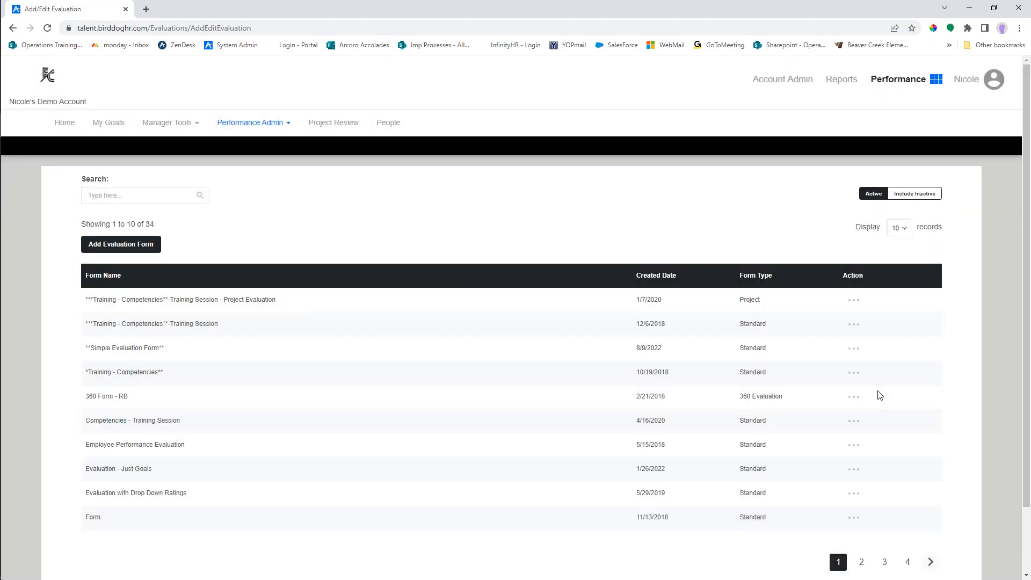
# - Copy the **Simple Evaluation Form** and title the copy 2023**Simple Evaluation Form**
pyautogui.click(854, 350)
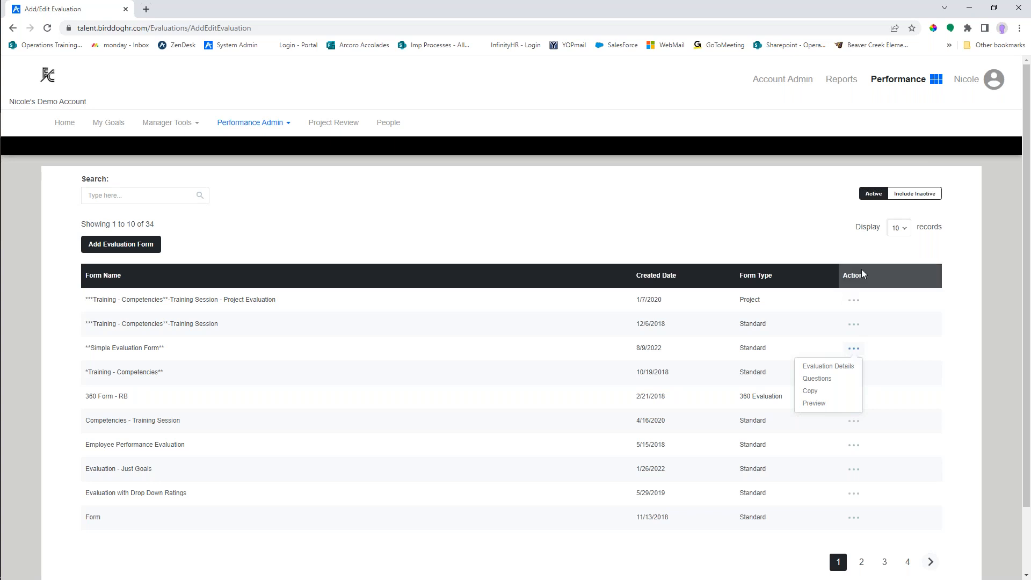
pyautogui.click(789, 462)
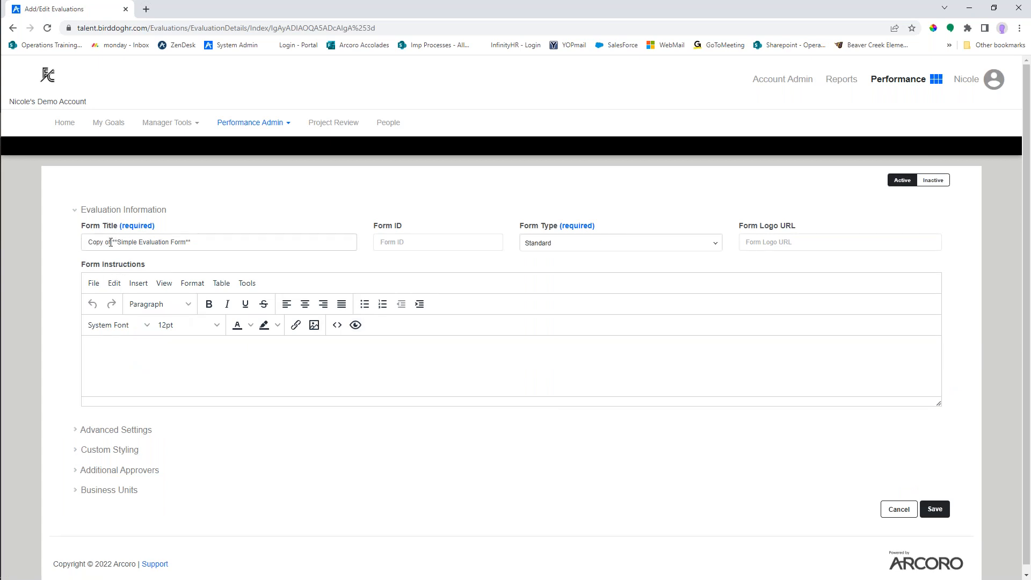
pyautogui.moveTo(110, 242); pyautogui.dragTo(80, 249)
pyautogui.write('2023')
pyautogui.press('Delete')
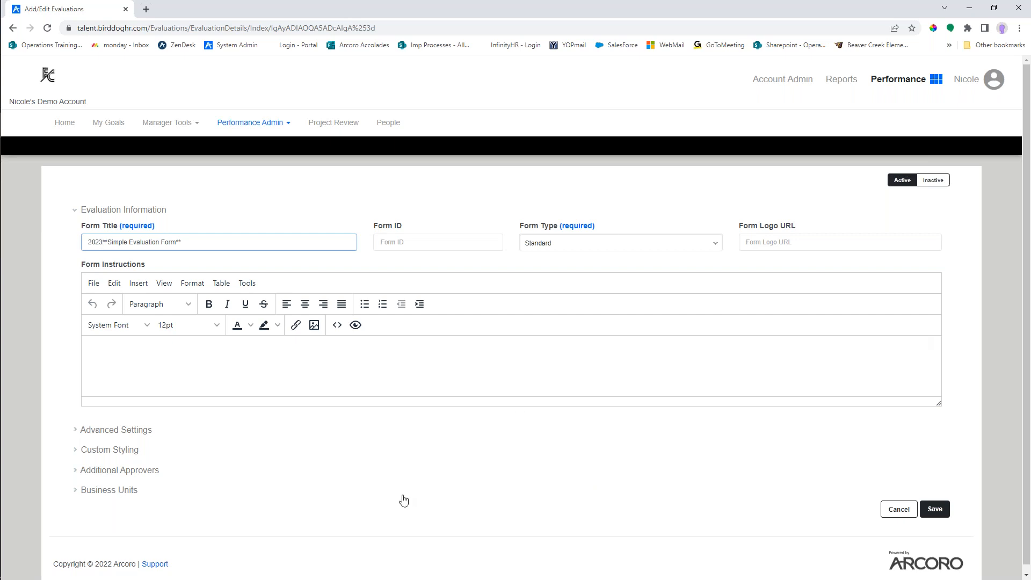
# - Expand the form's advanced settings and review the title, instructions and sign-off and approval options
pyautogui.scroll(-1, 403, 501)
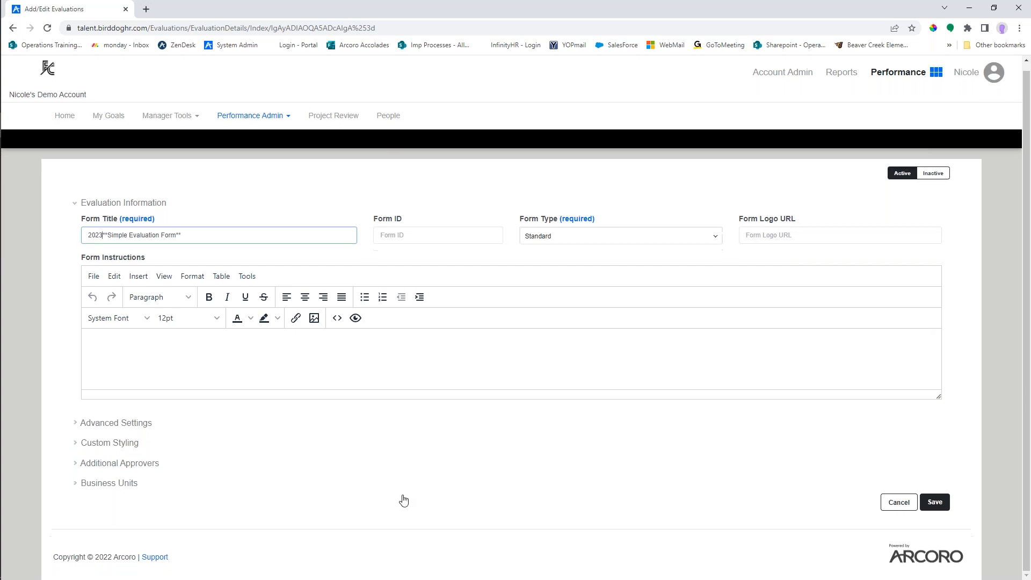
pyautogui.click(133, 425)
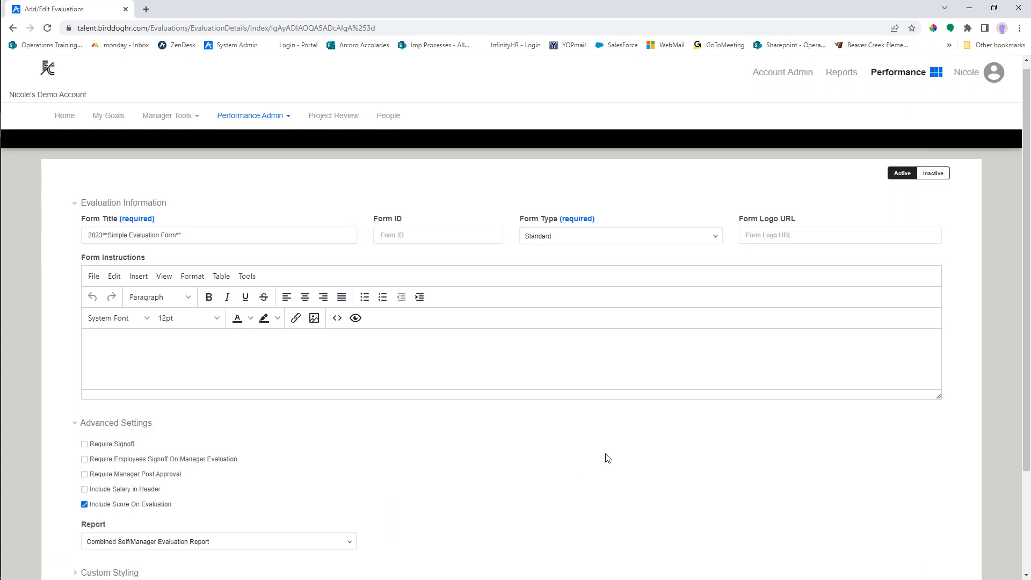
pyautogui.tripleClick(178, 236)
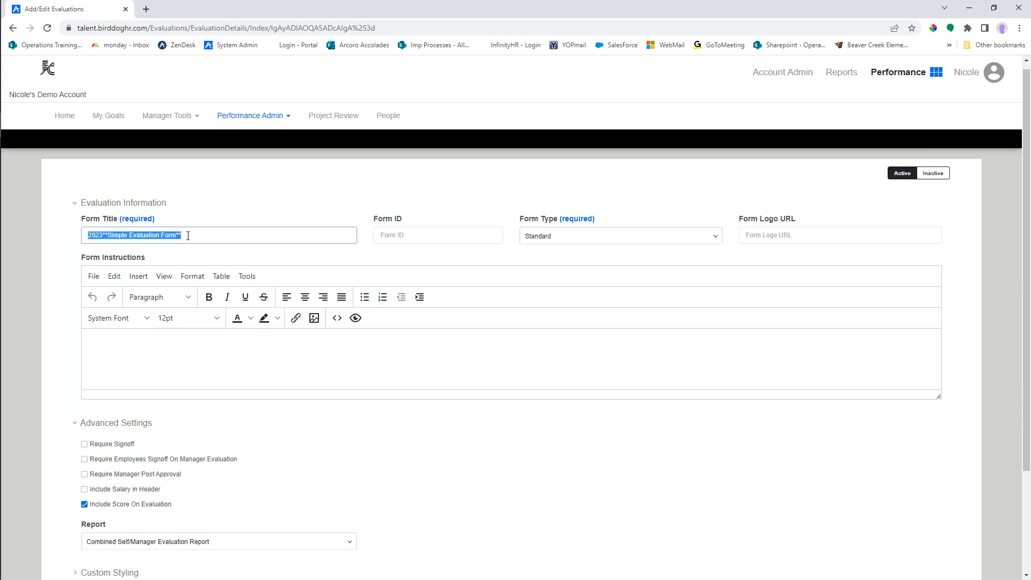
pyautogui.click(188, 237)
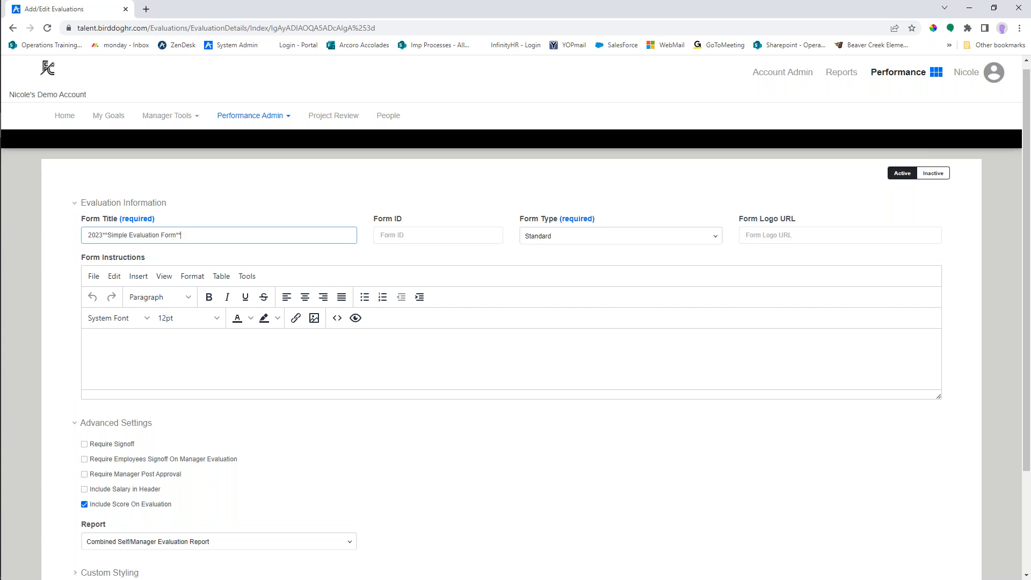
pyautogui.click(138, 348)
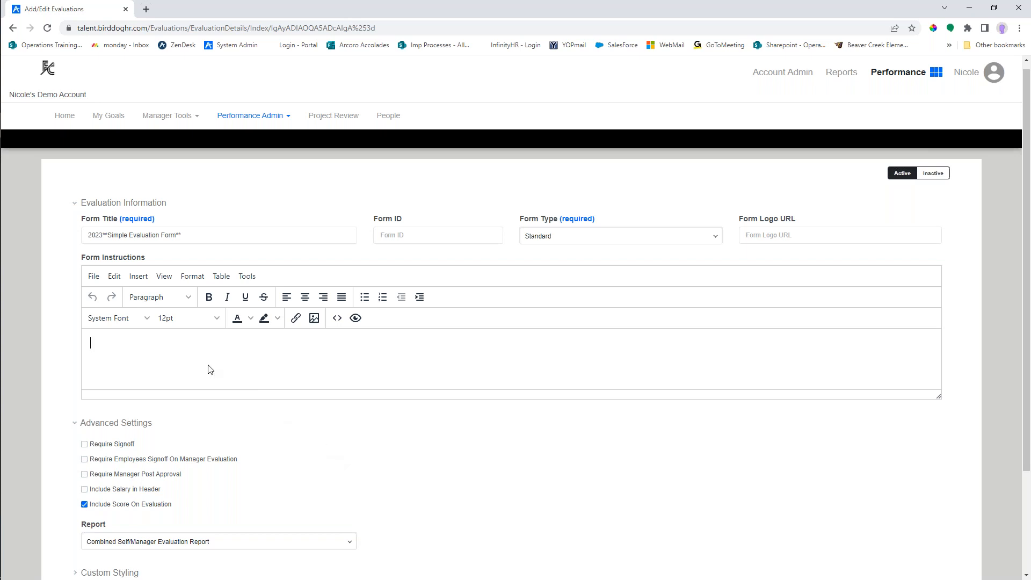
pyautogui.scroll(-3, 351, 416)
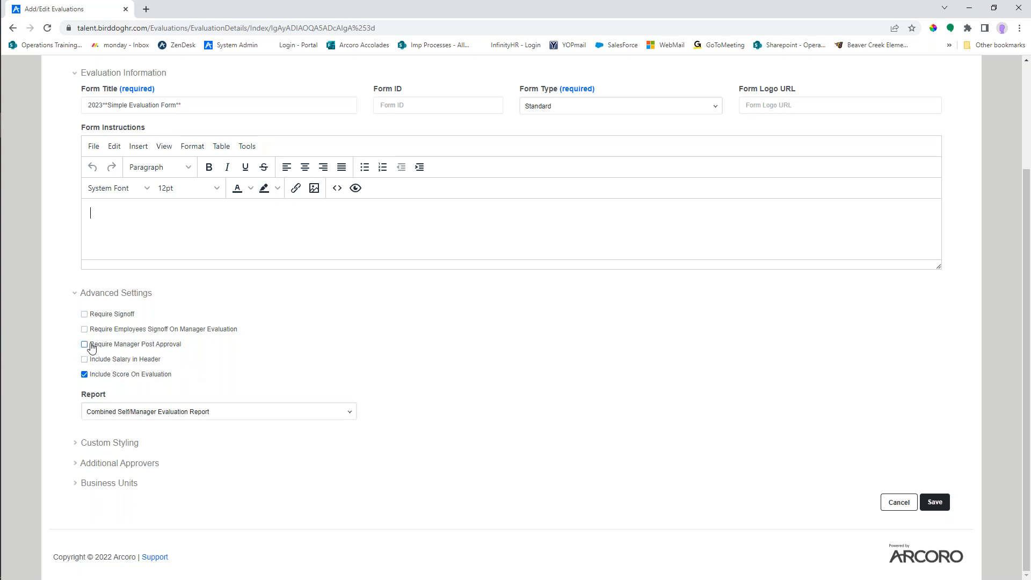
pyautogui.moveTo(90, 344); pyautogui.dragTo(181, 347)
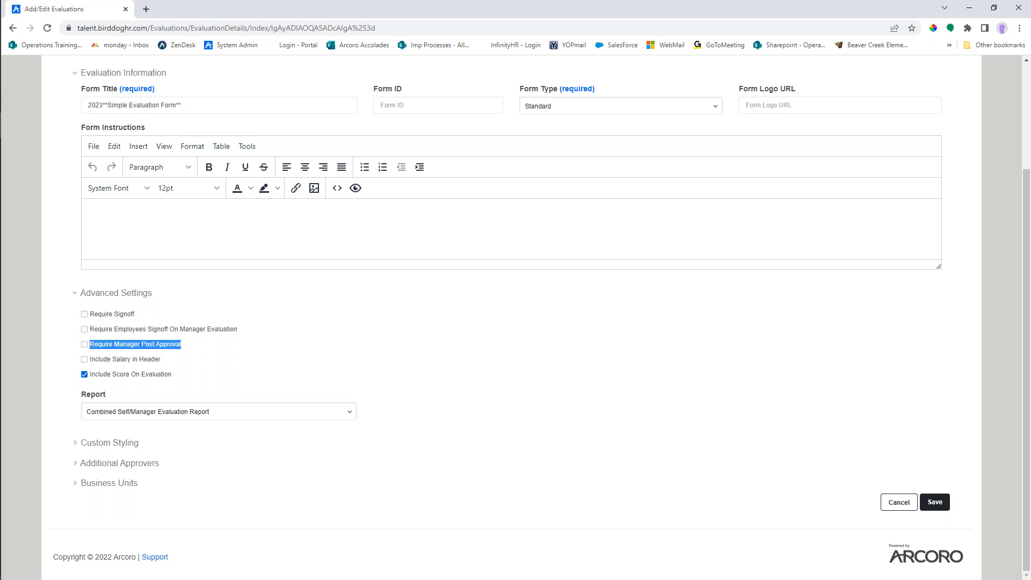
pyautogui.click(195, 350)
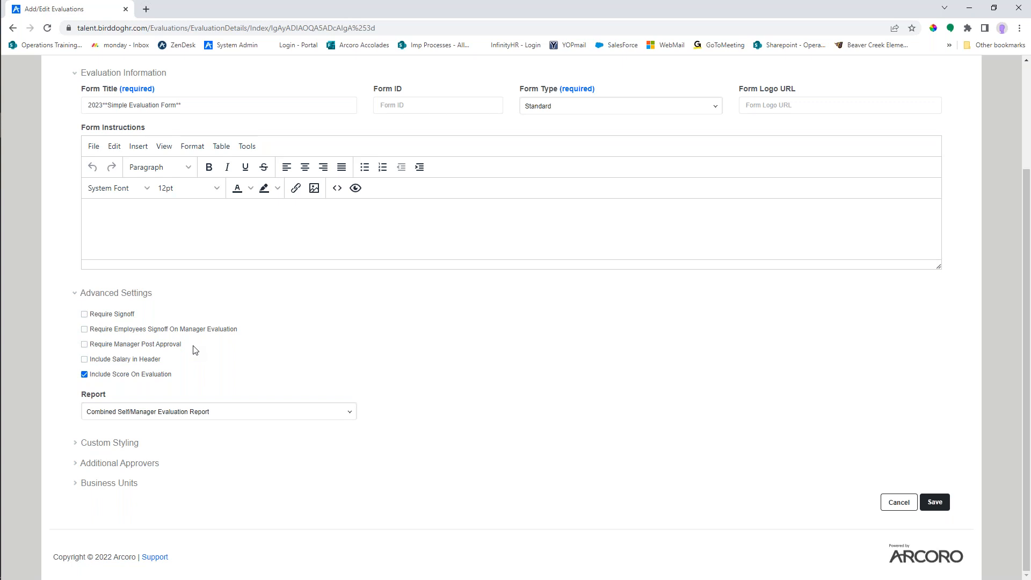
# - Expand the form's additional approvers section and show the list of available approvers
pyautogui.click(138, 466)
pyautogui.scroll(-1, 293, 499)
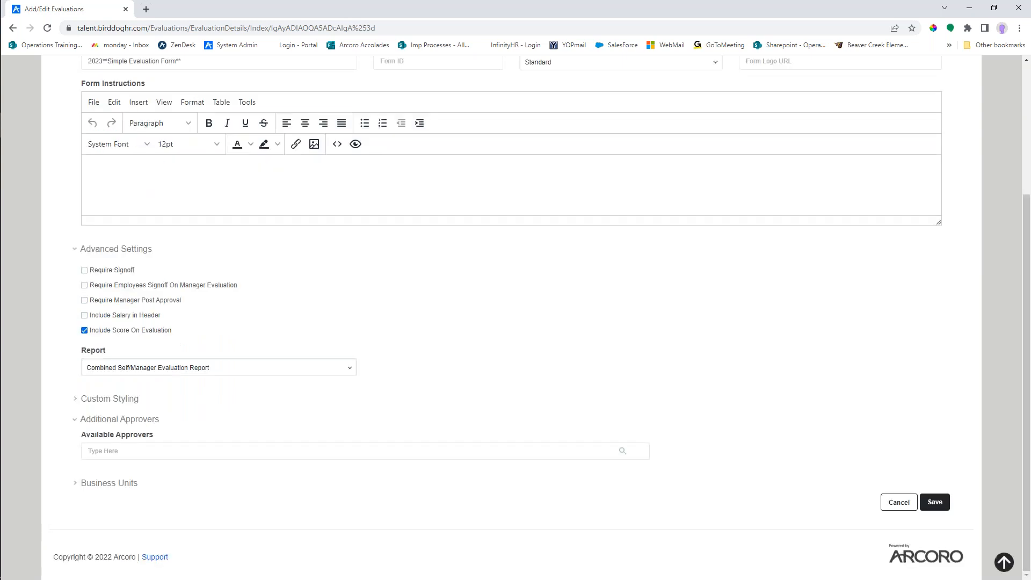
pyautogui.click(146, 452)
pyautogui.scroll(-2, 426, 454)
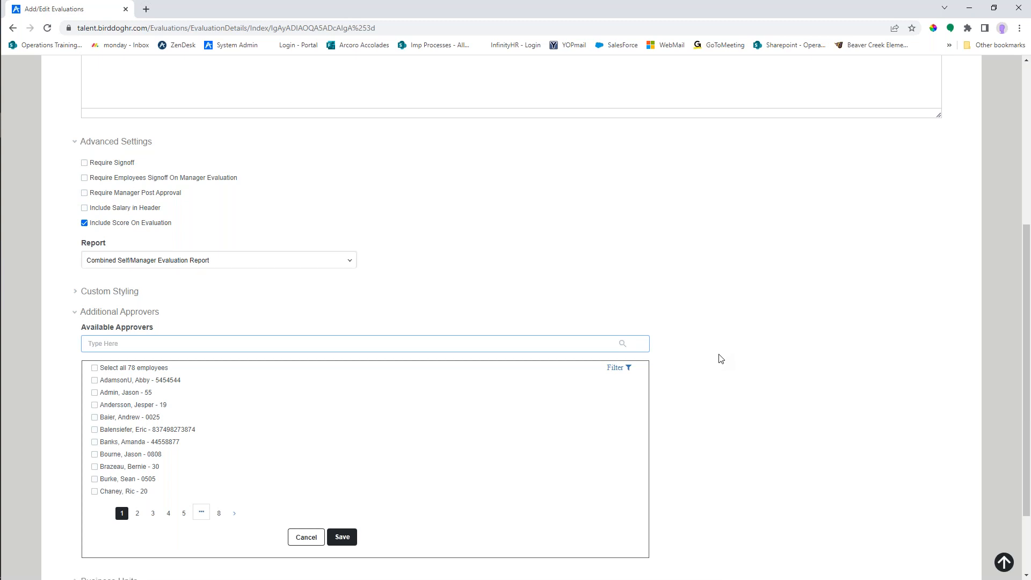
pyautogui.click(95, 430)
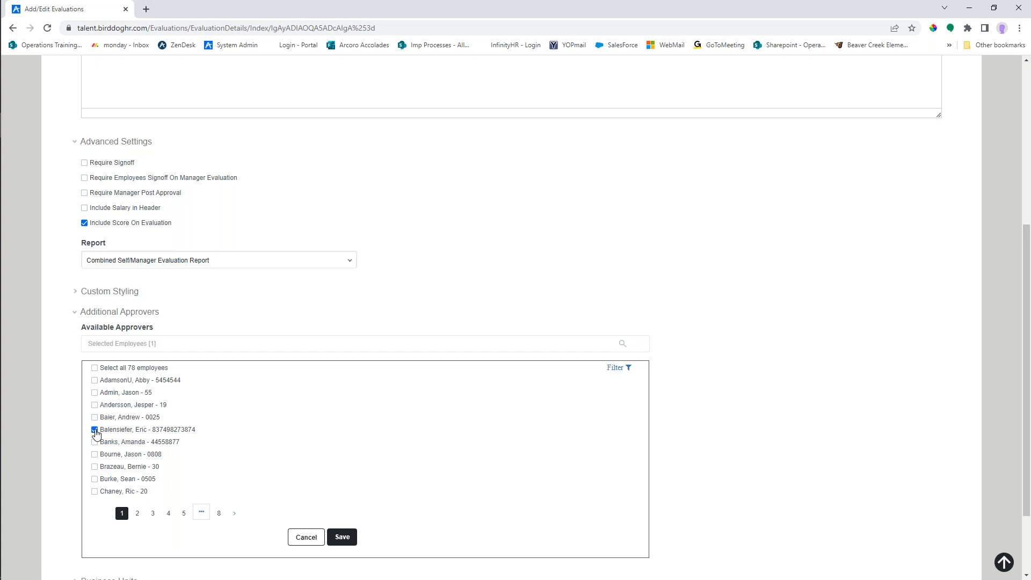
pyautogui.click(95, 430)
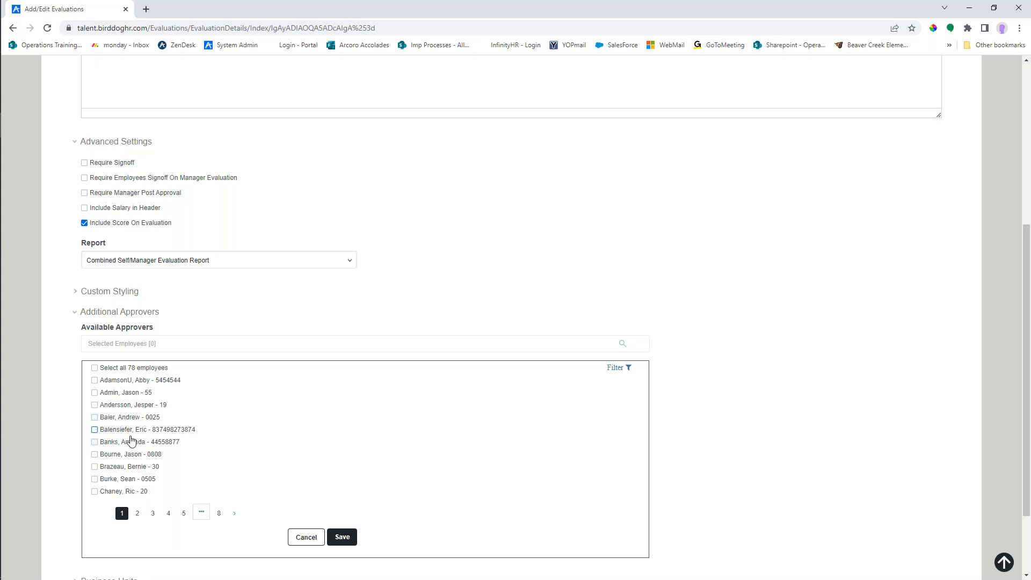
pyautogui.click(306, 537)
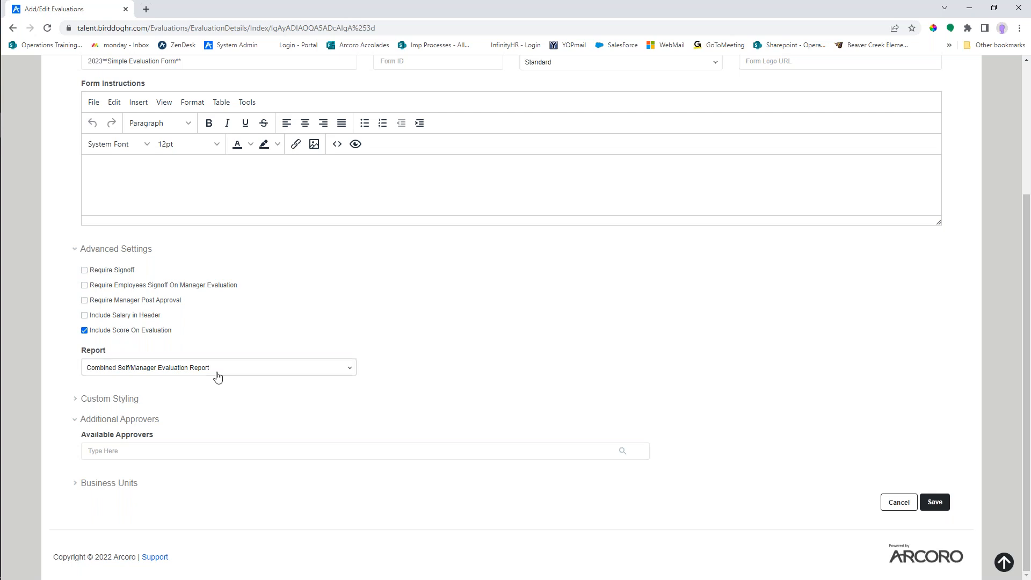
# - Examine the report types offered in the form's advanced settings, keeping the current selection
pyautogui.click(350, 369)
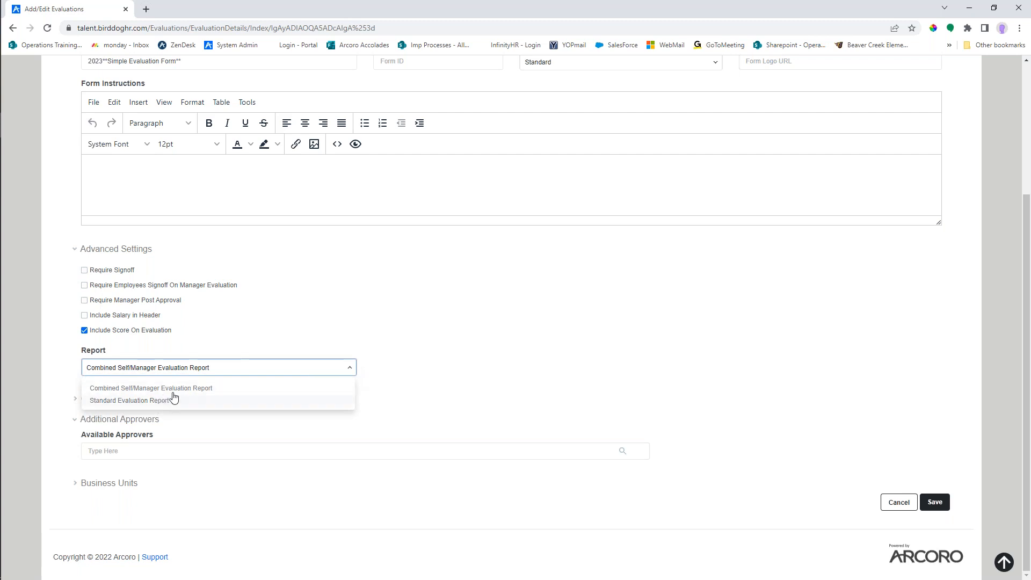
pyautogui.click(352, 368)
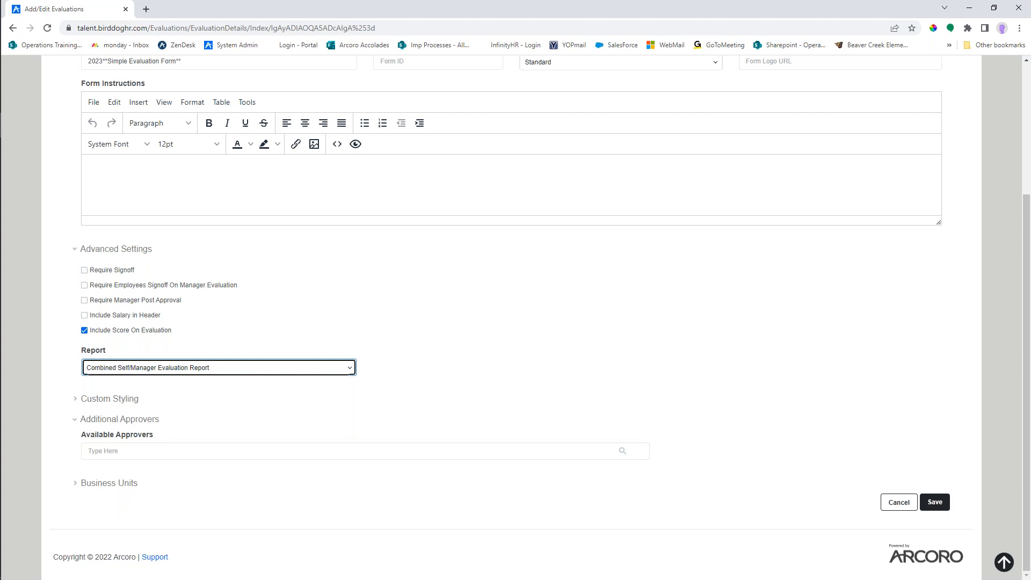
pyautogui.click(393, 379)
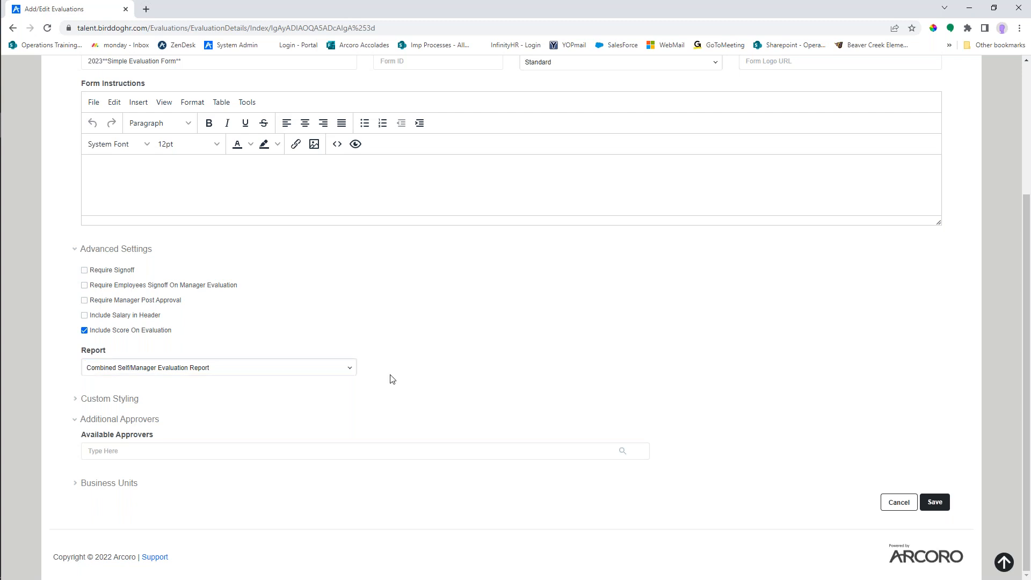
# - Review the form's custom CSS and business unit options, and collapse the Custom Styling, Business Units and Additional Approvers sections
pyautogui.click(76, 401)
pyautogui.scroll(-3, 411, 445)
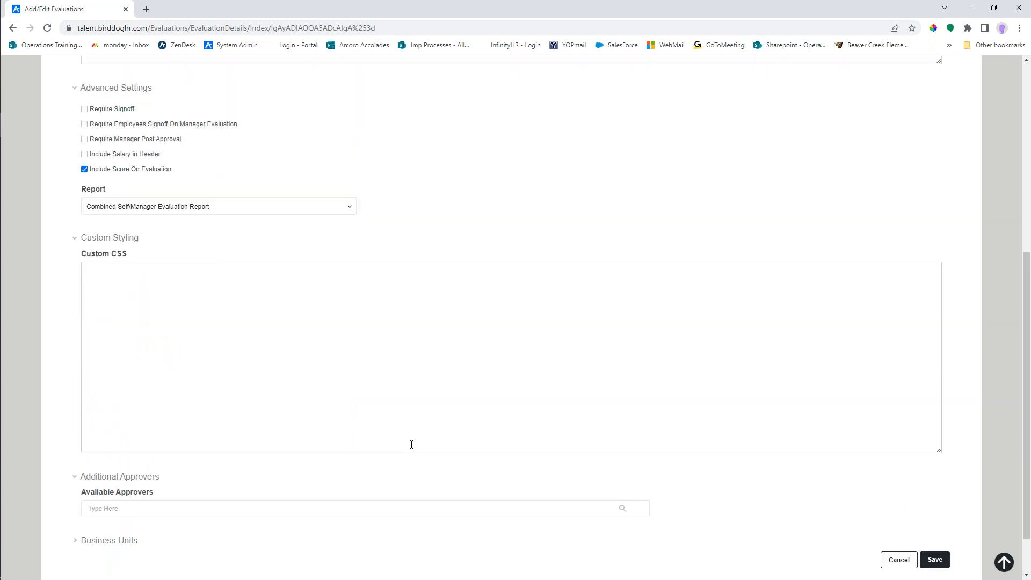
pyautogui.click(142, 289)
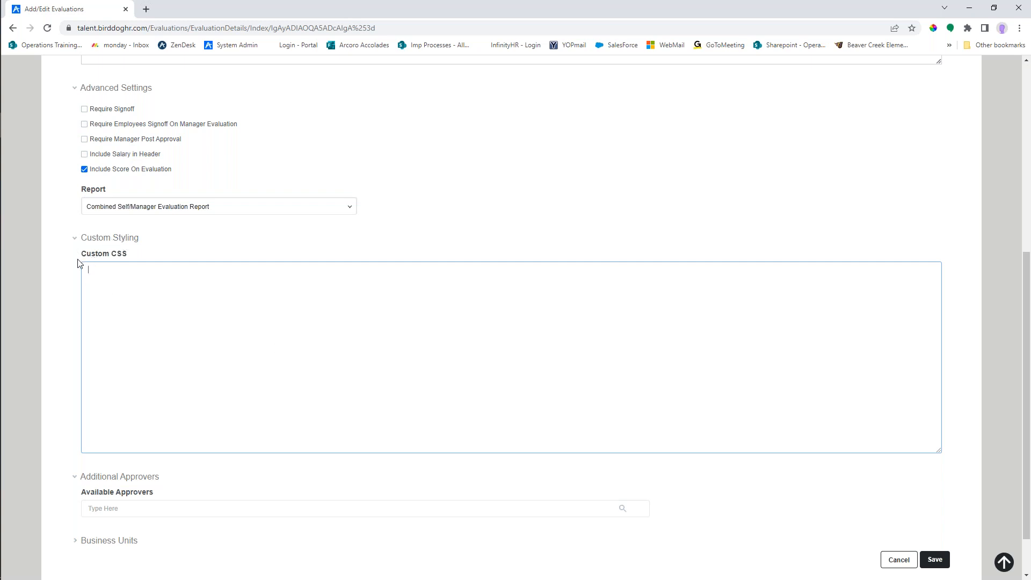
pyautogui.click(76, 238)
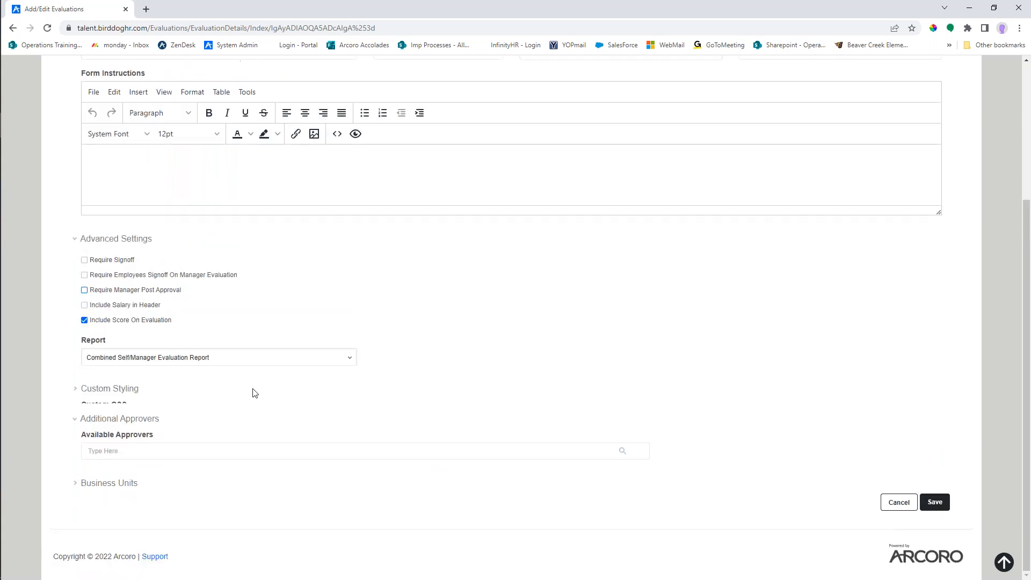
pyautogui.click(75, 487)
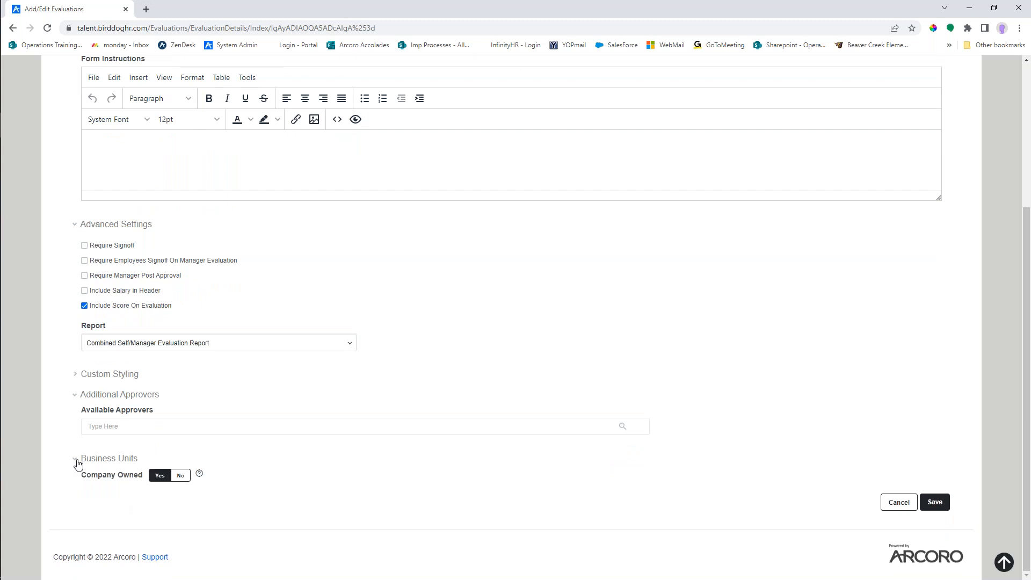
pyautogui.click(77, 461)
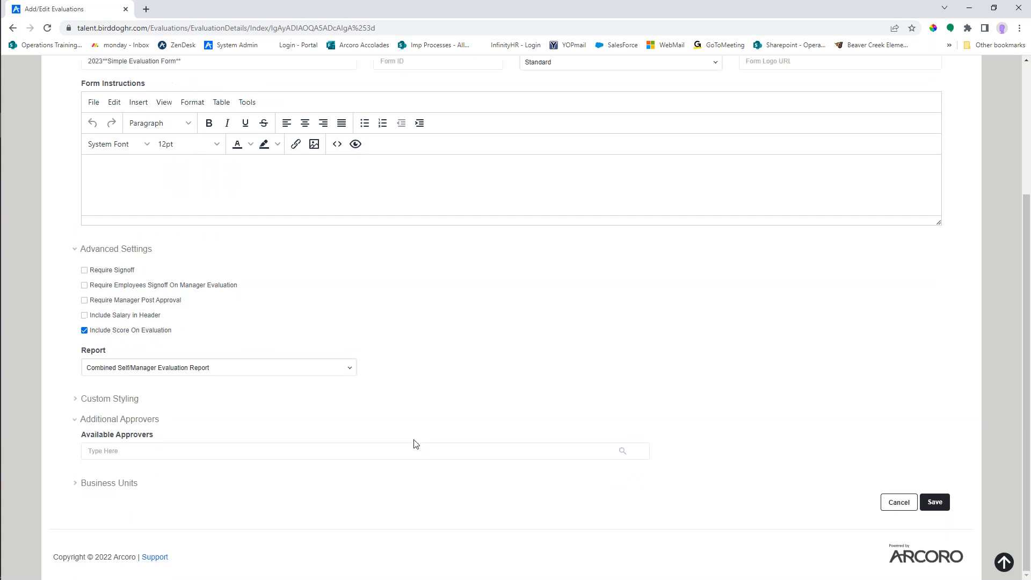
pyautogui.click(75, 419)
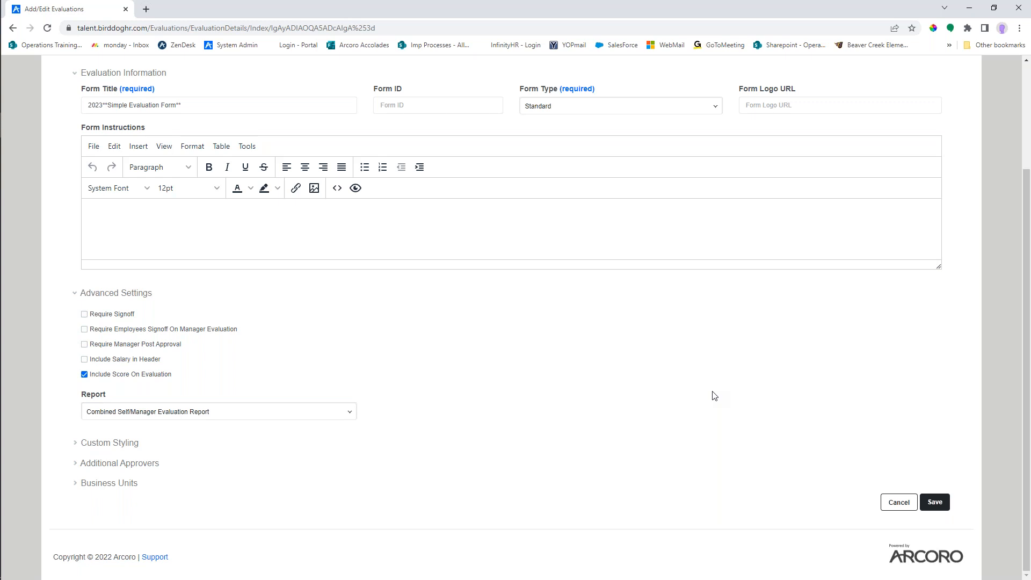
# - Save the evaluation form, agree to activate its schedules, and locate 2023**Simple Evaluation Form** in the forms list
pyautogui.click(937, 506)
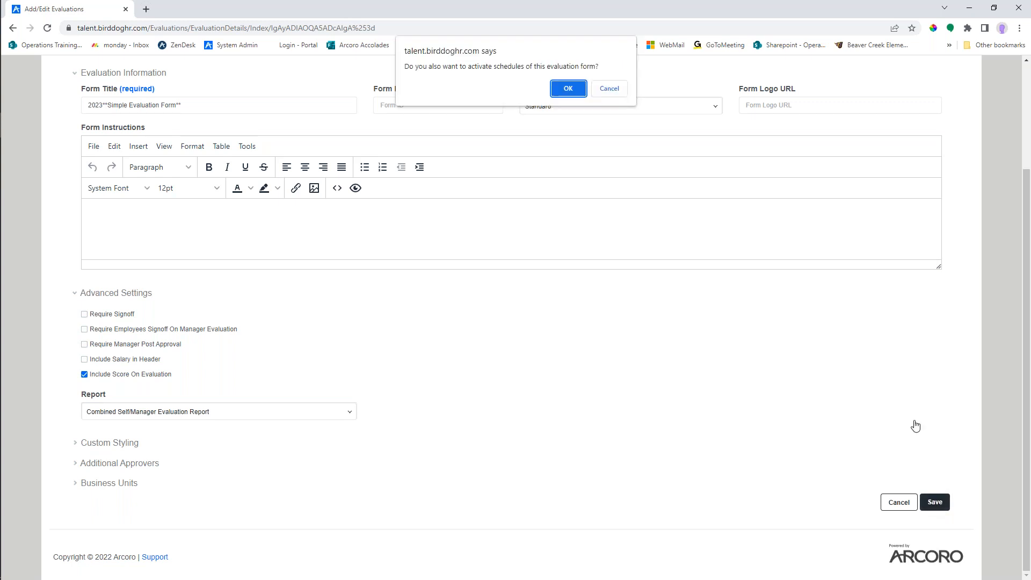
pyautogui.click(572, 92)
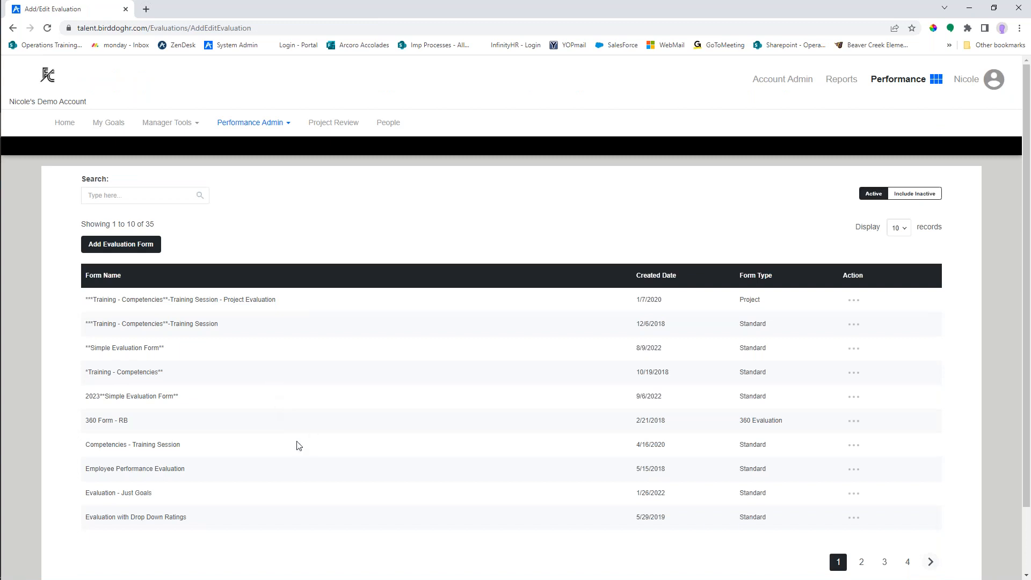
pyautogui.moveTo(86, 396); pyautogui.dragTo(187, 399)
pyautogui.click(186, 398)
# - Review the questions and section settings of the original **Simple Evaluation Form** without changes, and return to the evaluations list
pyautogui.click(855, 351)
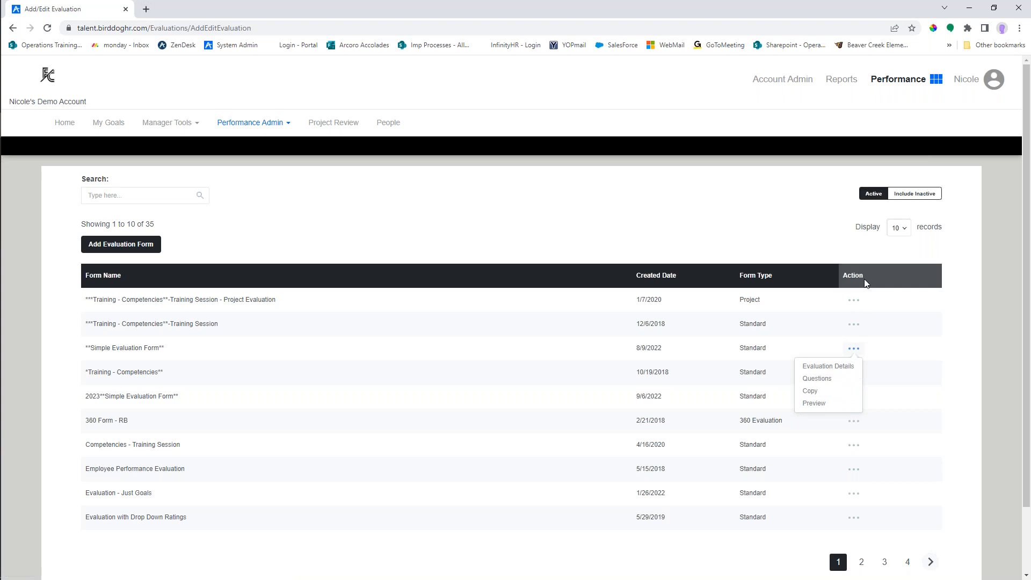
pyautogui.click(820, 383)
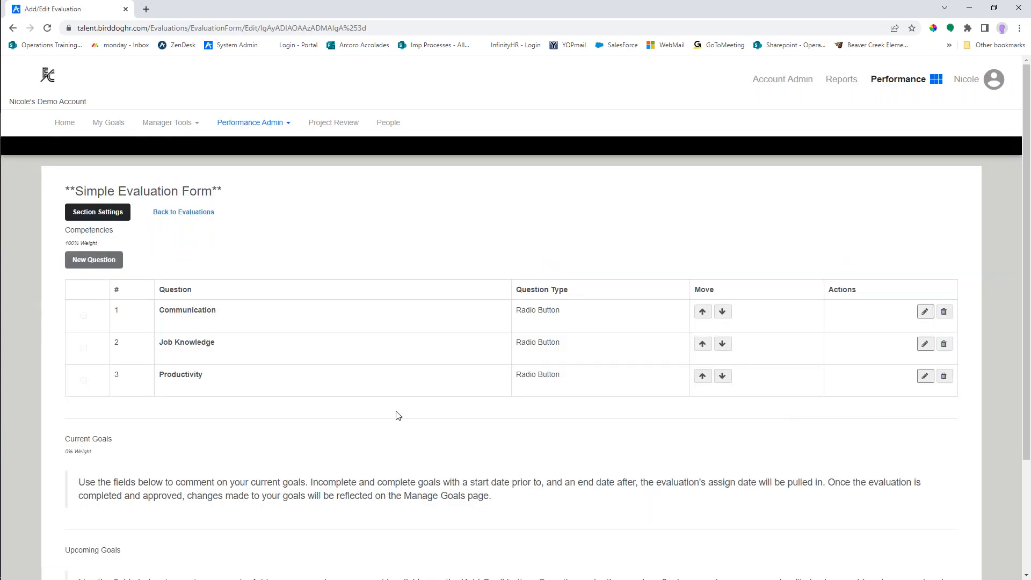
pyautogui.scroll(-1, 284, 323)
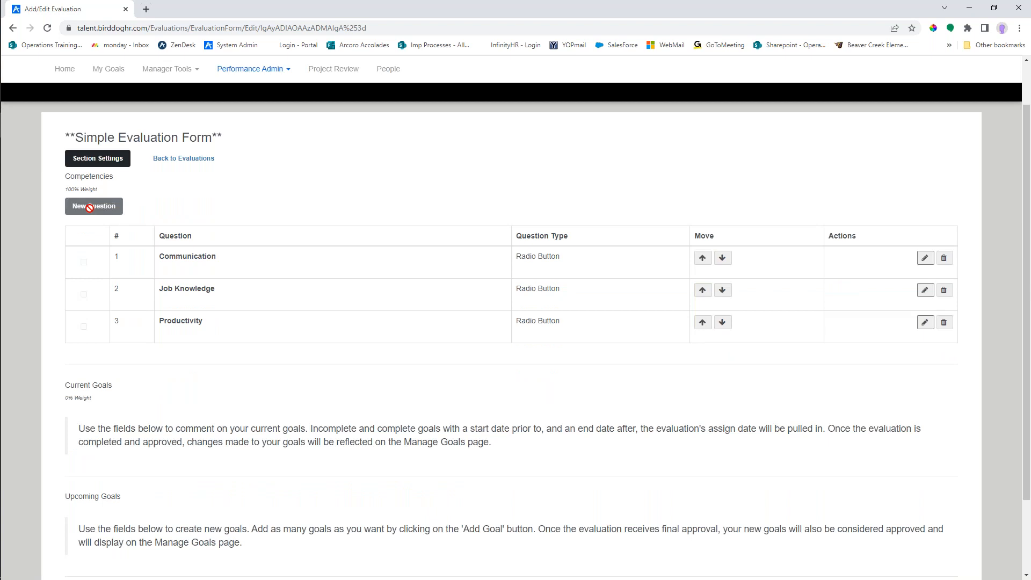
pyautogui.scroll(1, 671, 376)
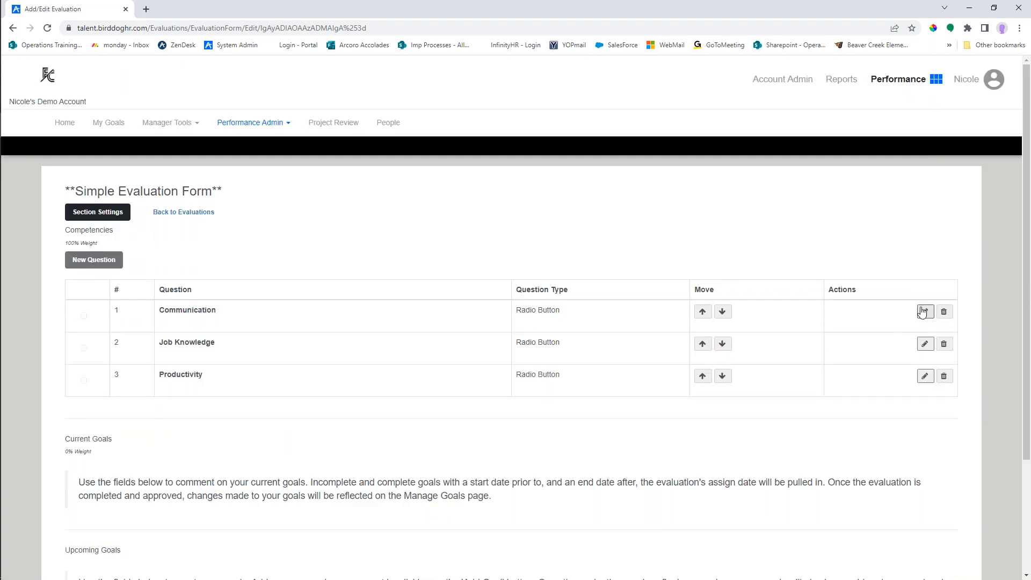
pyautogui.click(105, 210)
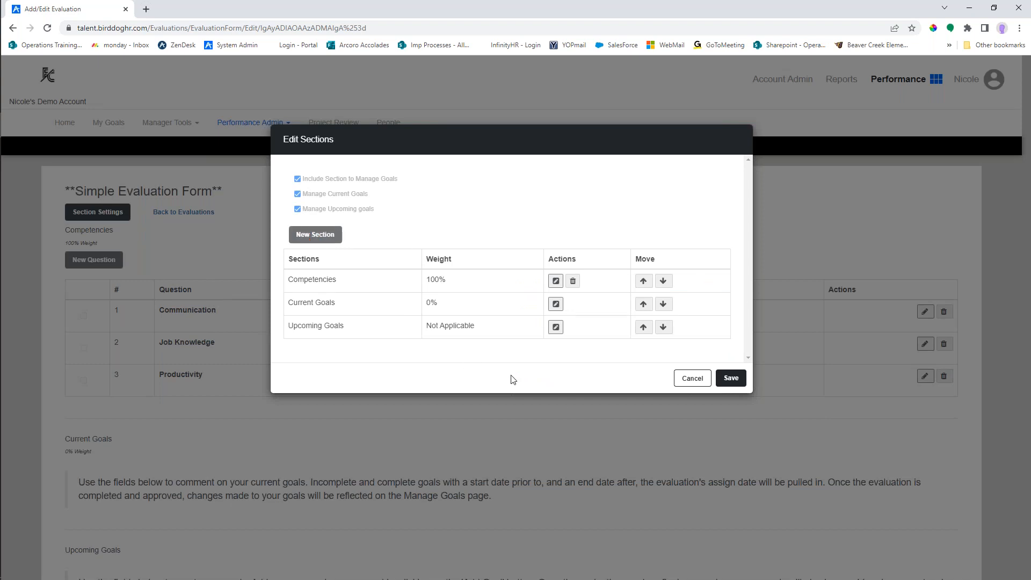
pyautogui.click(697, 379)
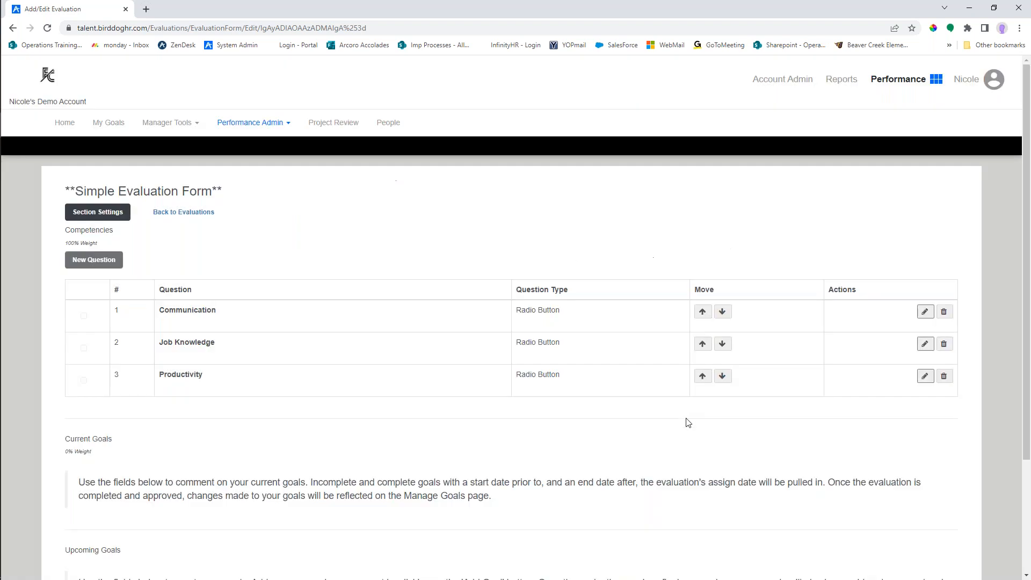
pyautogui.click(183, 212)
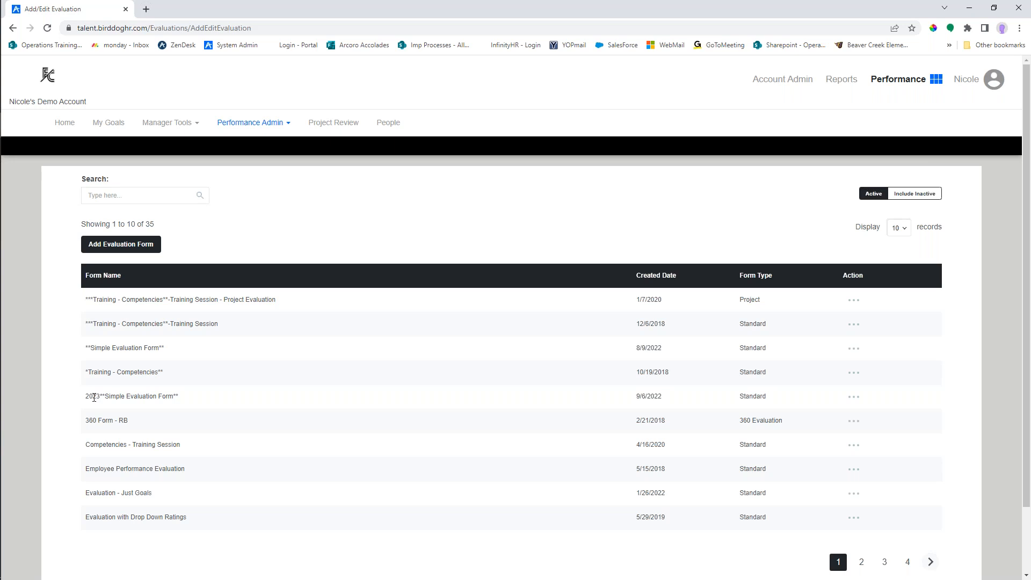
# - Open the section settings from the questions page of 2023**Simple Evaluation Form**
pyautogui.click(854, 396)
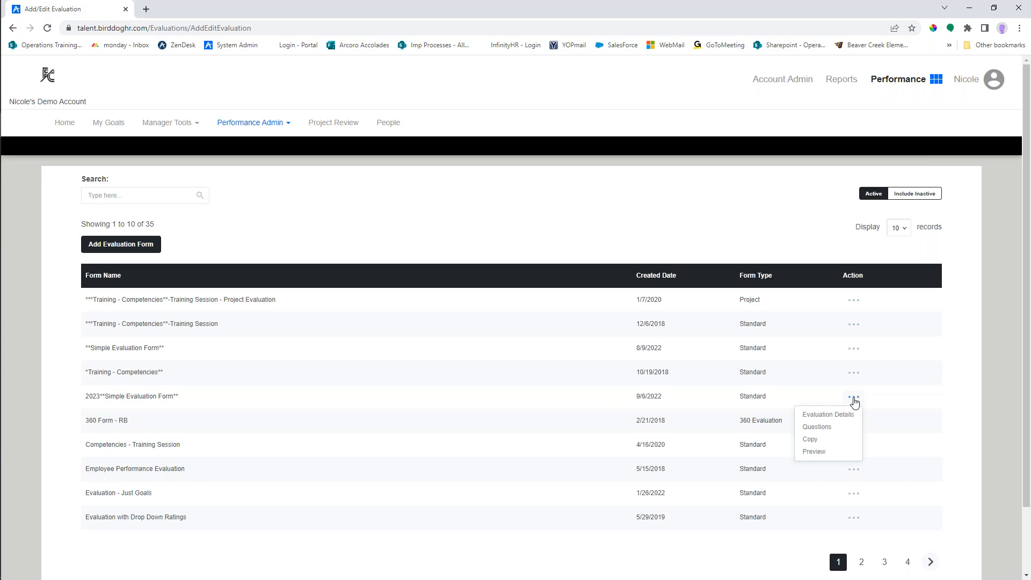
pyautogui.click(828, 432)
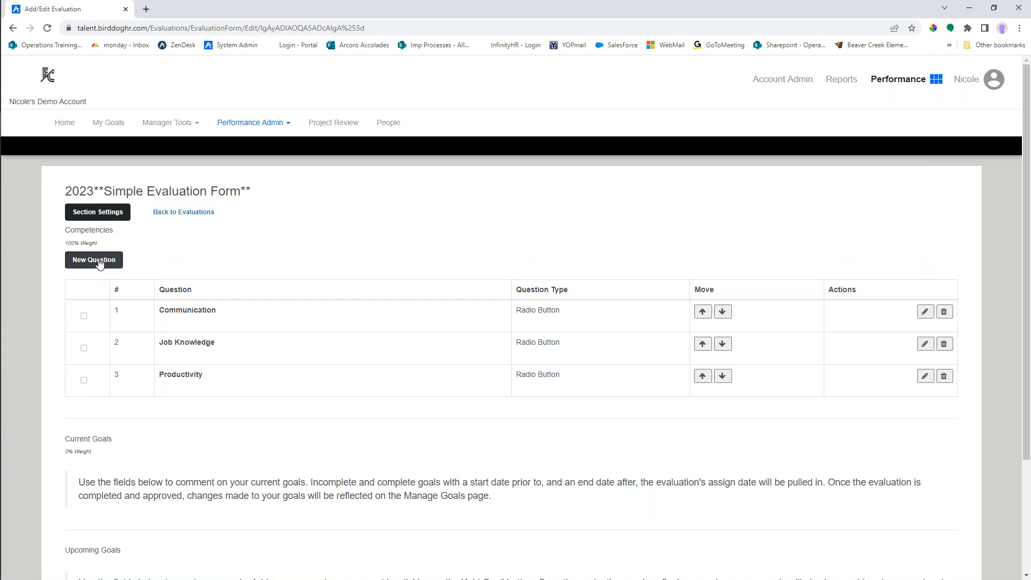
pyautogui.click(100, 214)
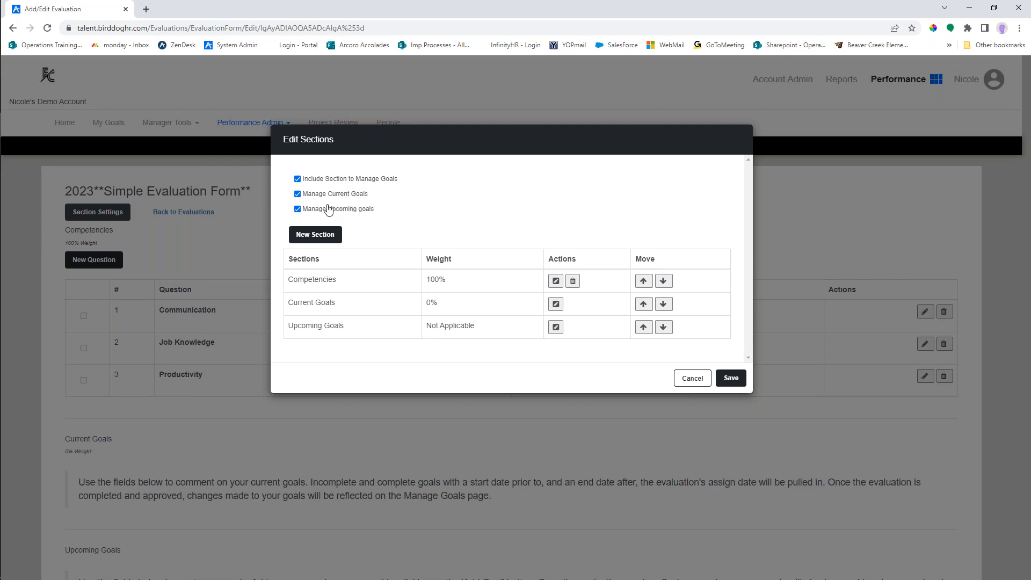
# - Turn off Manage Current Goals and Manage Upcoming Goals for the form, and turn both options back on
pyautogui.click(297, 193)
pyautogui.click(297, 209)
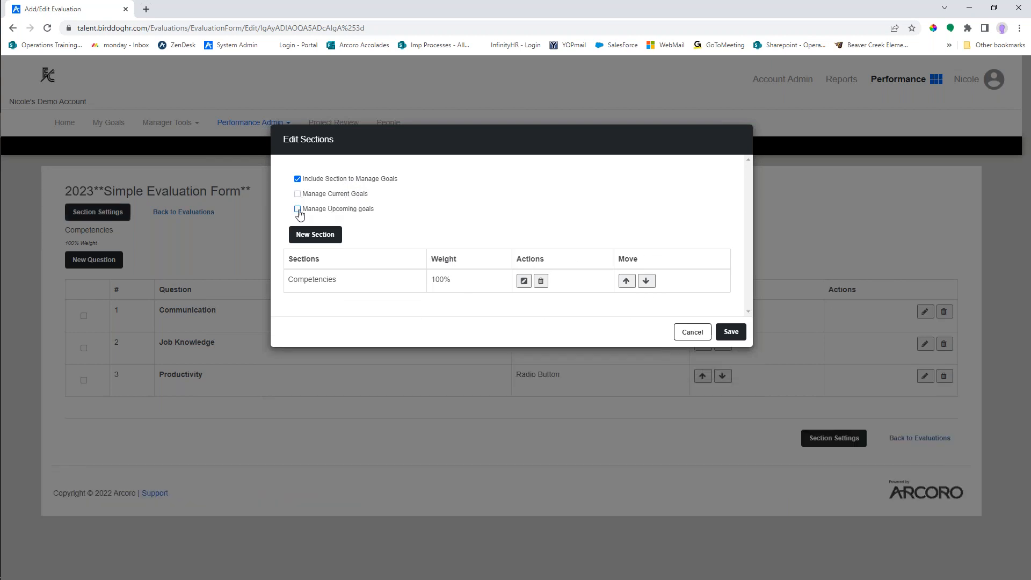
pyautogui.click(297, 209)
pyautogui.click(297, 194)
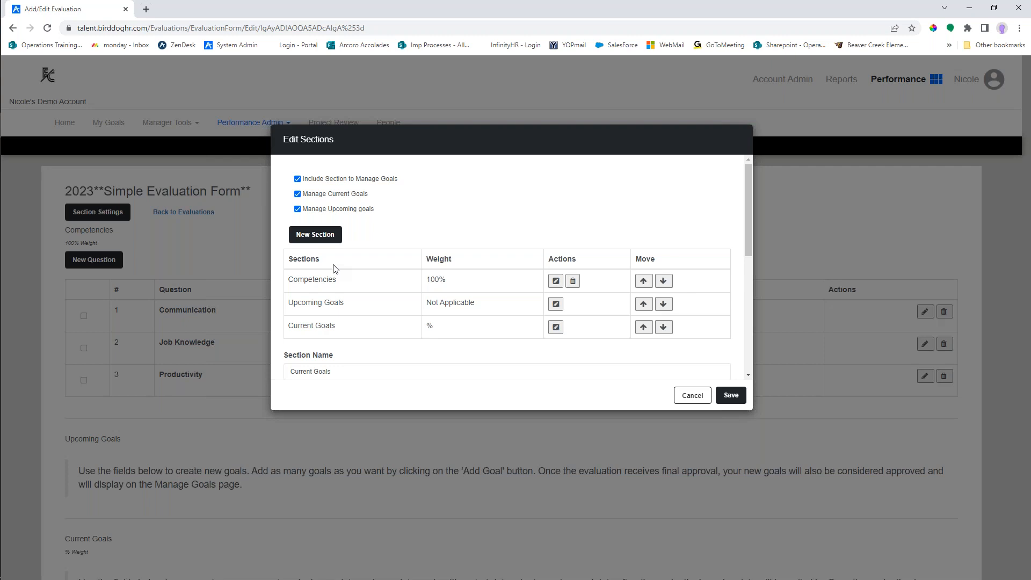
# - Add a new section named Job Specific Competencies to the 2023 form
pyautogui.click(321, 238)
pyautogui.scroll(-2, 472, 285)
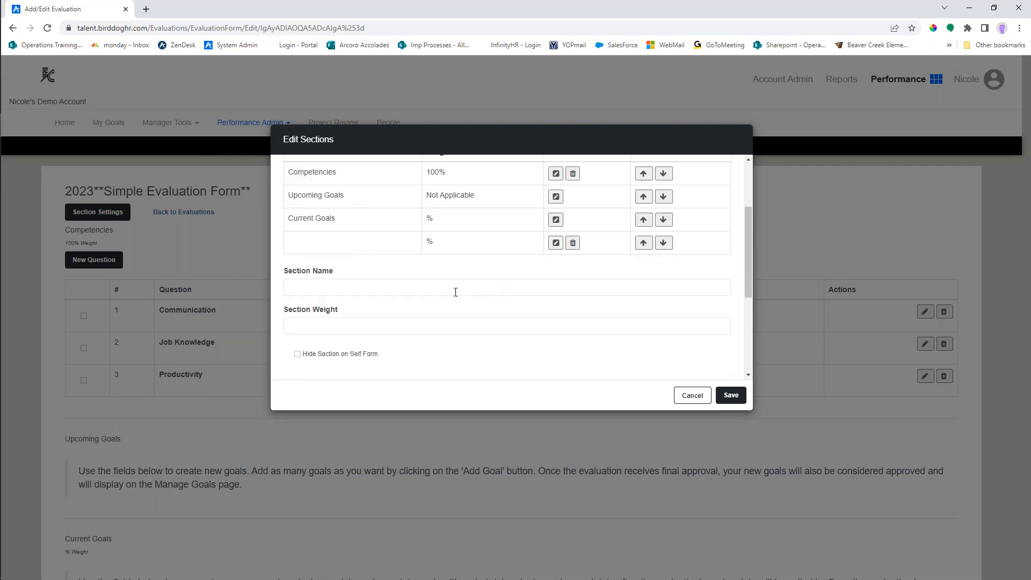
pyautogui.click(324, 288)
pyautogui.write('Job ')
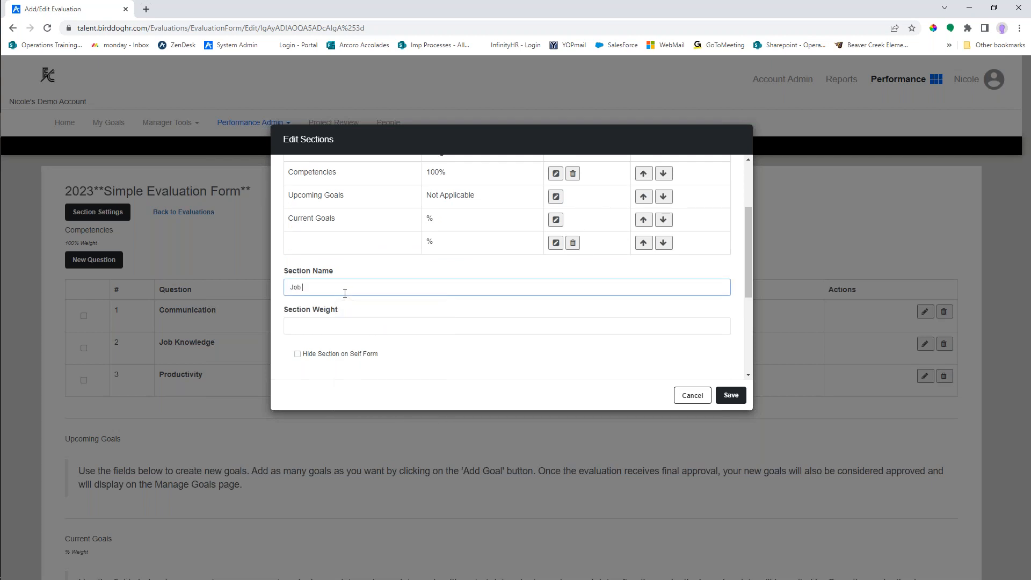
pyautogui.write('Specific Competencies')
pyautogui.click(463, 352)
# - Move the Job Specific Competencies section up to sit directly below Competencies
pyautogui.scroll(1, 714, 365)
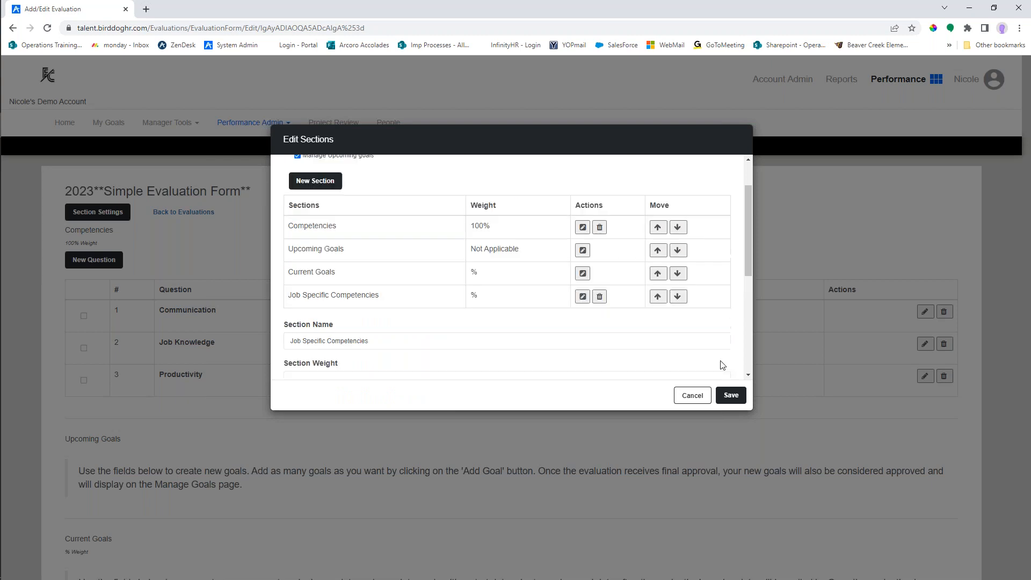
pyautogui.scroll(1, 711, 357)
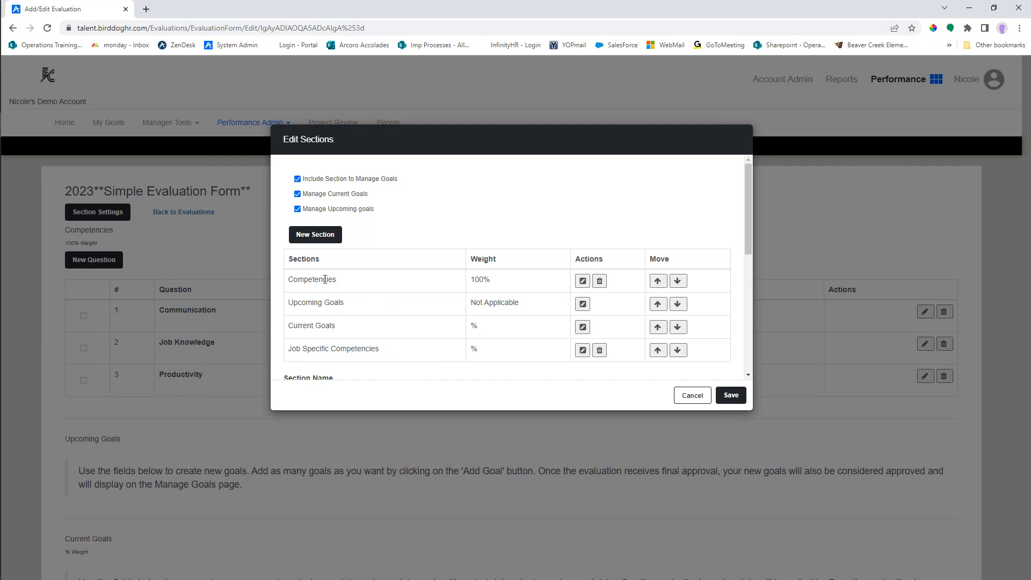
pyautogui.click(657, 351)
pyautogui.click(658, 328)
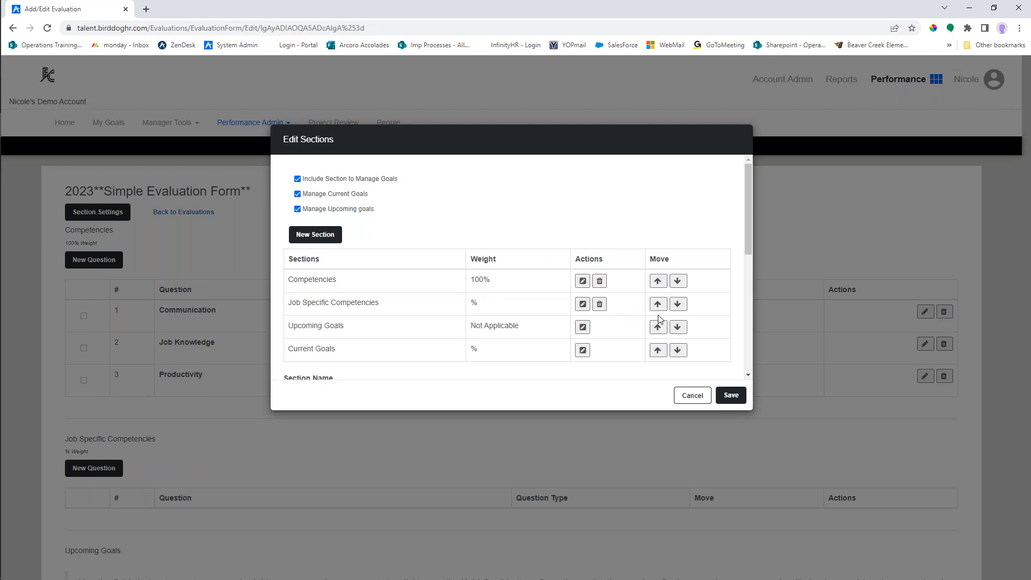
# - Open the Job Specific Competencies section for editing and review its name, weight, self-form visibility and instructions fields
pyautogui.click(583, 304)
pyautogui.scroll(-1, 591, 317)
pyautogui.scroll(-3, 484, 280)
pyautogui.scroll(1, 408, 258)
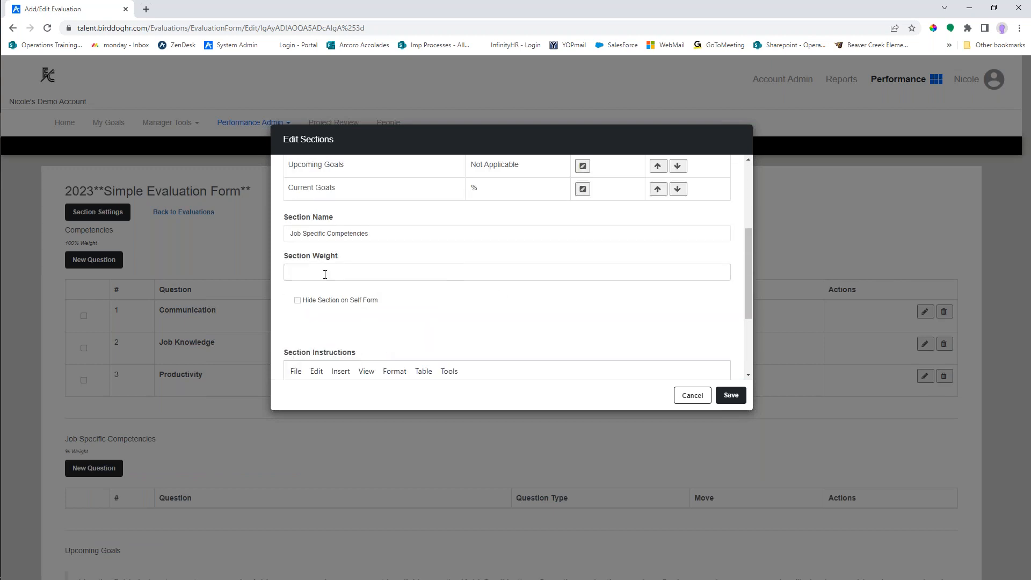
pyautogui.scroll(2, 598, 346)
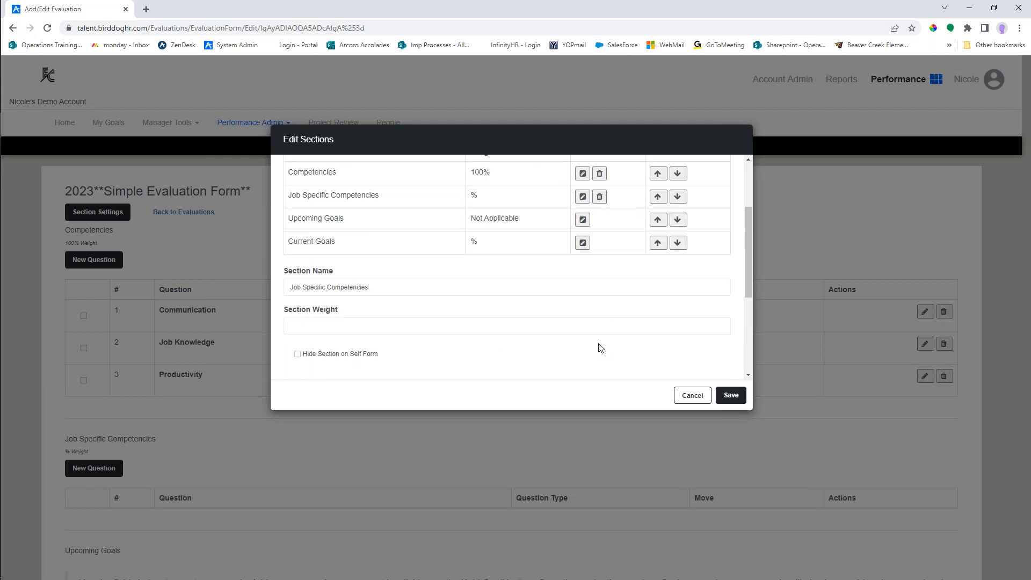
# - Open the Upcoming Goals section for editing and examine its instructions text and the Hide Section on Self Form option
pyautogui.scroll(1, 584, 277)
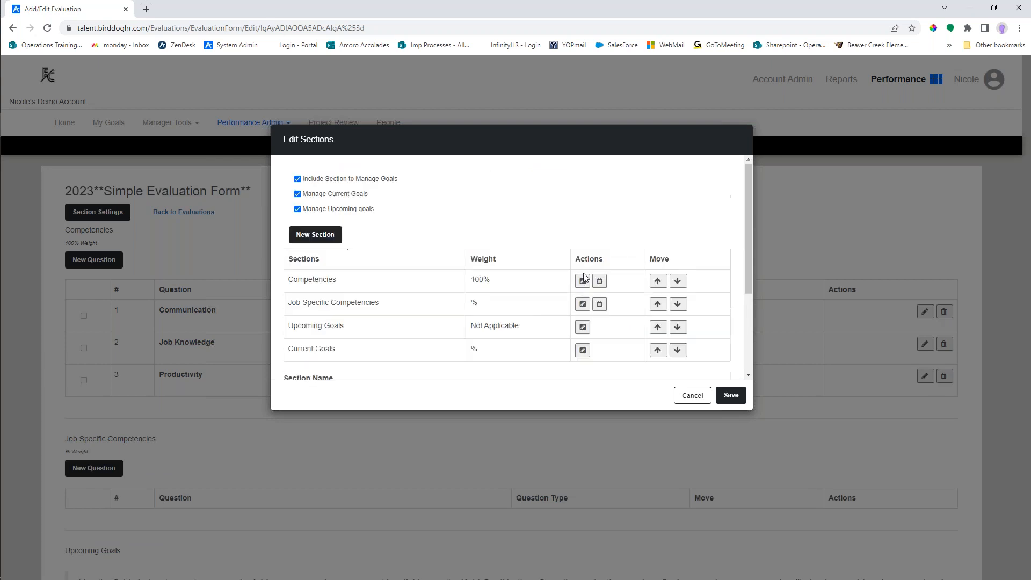
pyautogui.scroll(-5, 510, 330)
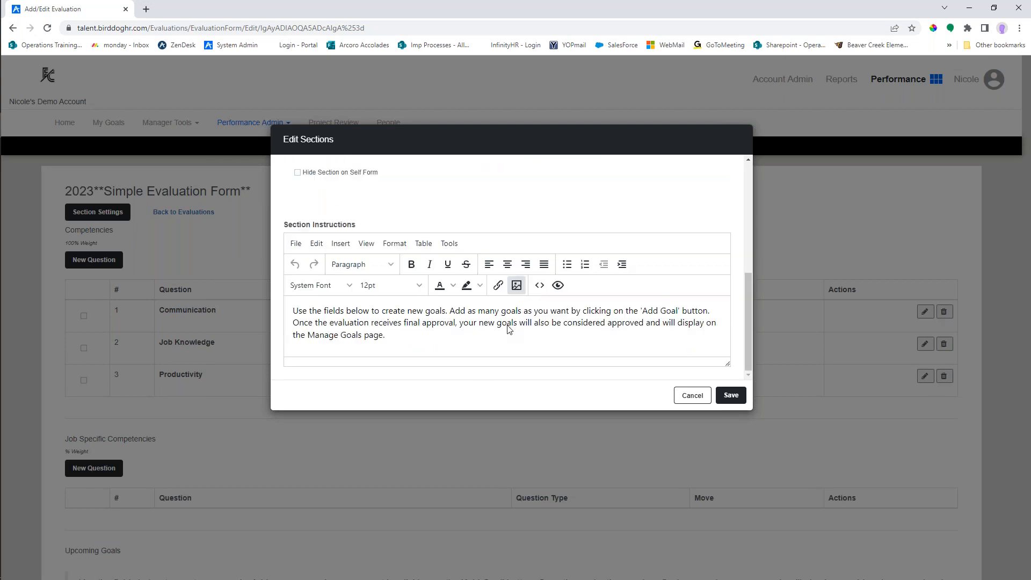
pyautogui.moveTo(397, 339); pyautogui.dragTo(294, 314)
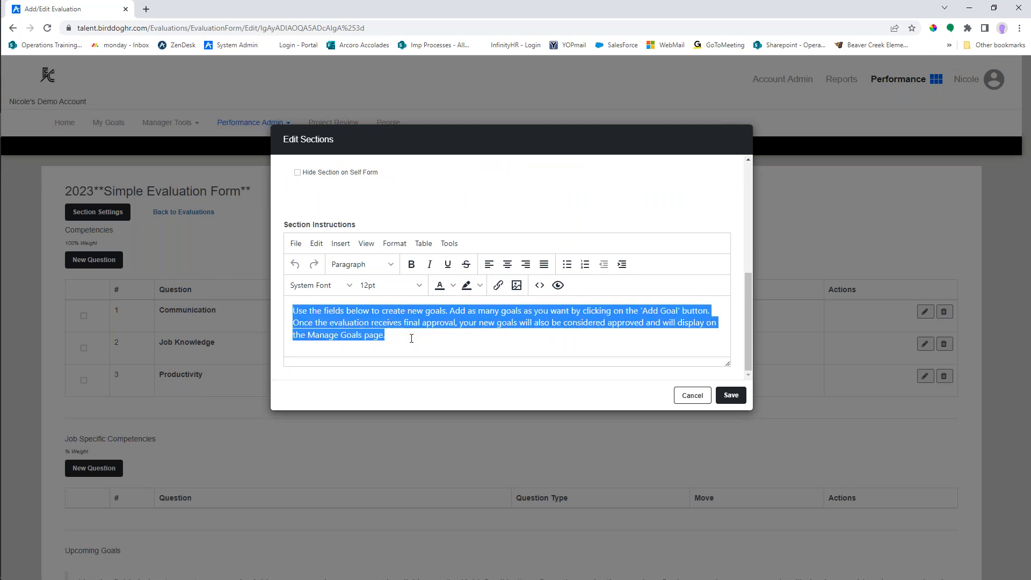
pyautogui.click(409, 338)
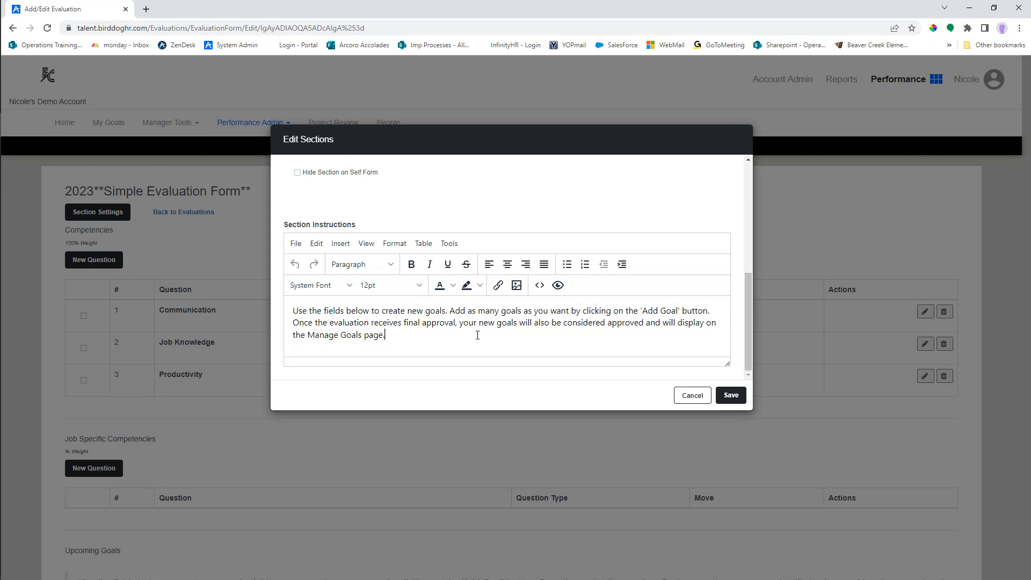
pyautogui.scroll(2, 523, 351)
pyautogui.scroll(1, 523, 351)
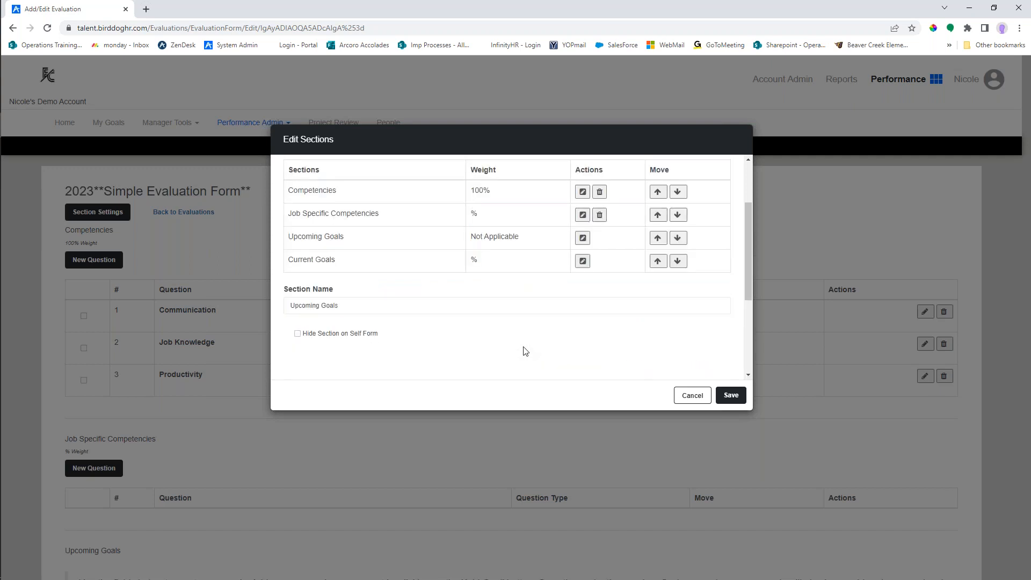
pyautogui.moveTo(312, 336); pyautogui.dragTo(387, 336)
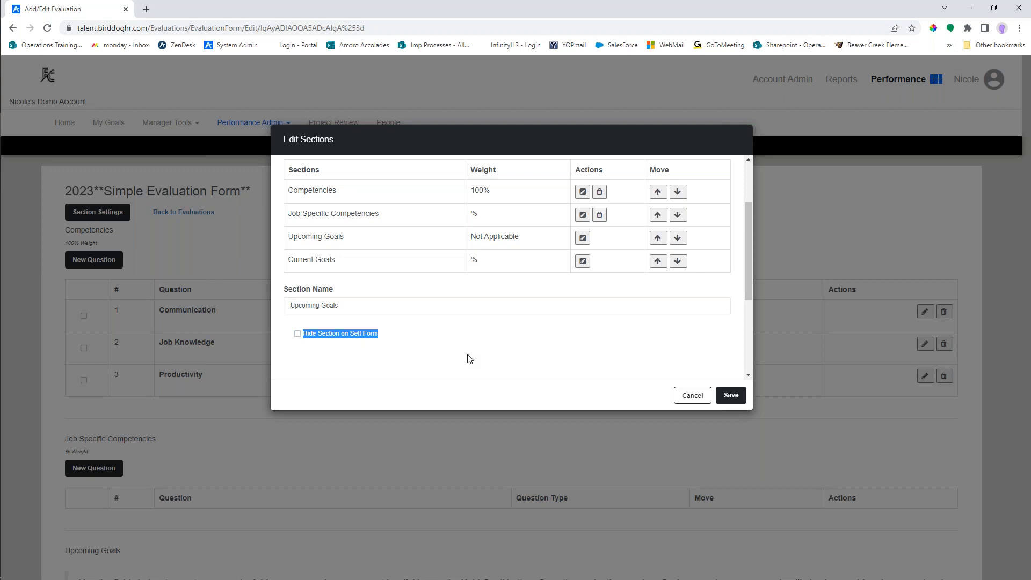
pyautogui.scroll(1, 598, 342)
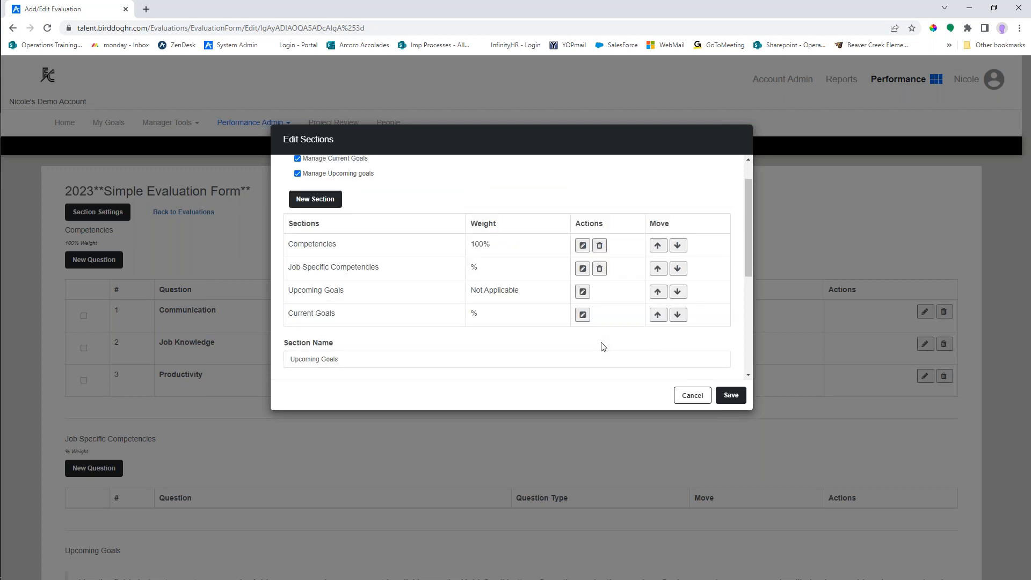
pyautogui.scroll(1, 602, 346)
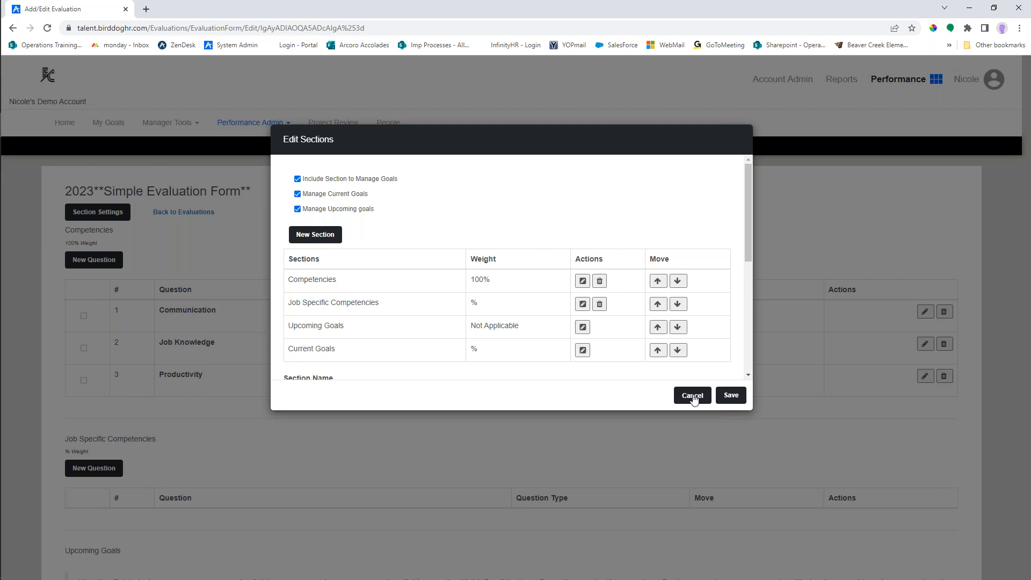
# - Discard the section edits and start a new question in the Competencies section, reviewing the available blank question types
pyautogui.click(695, 431)
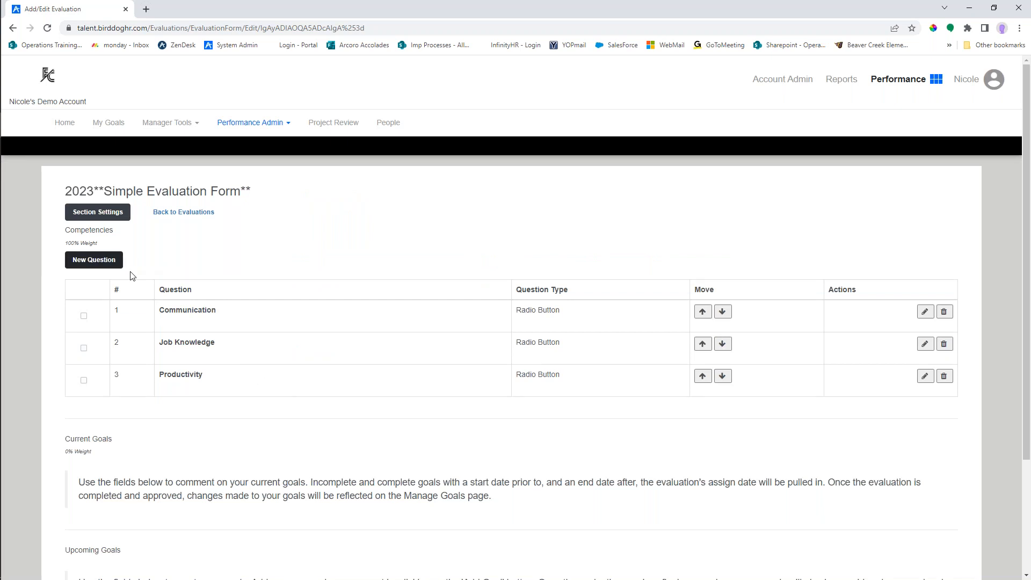
pyautogui.click(96, 261)
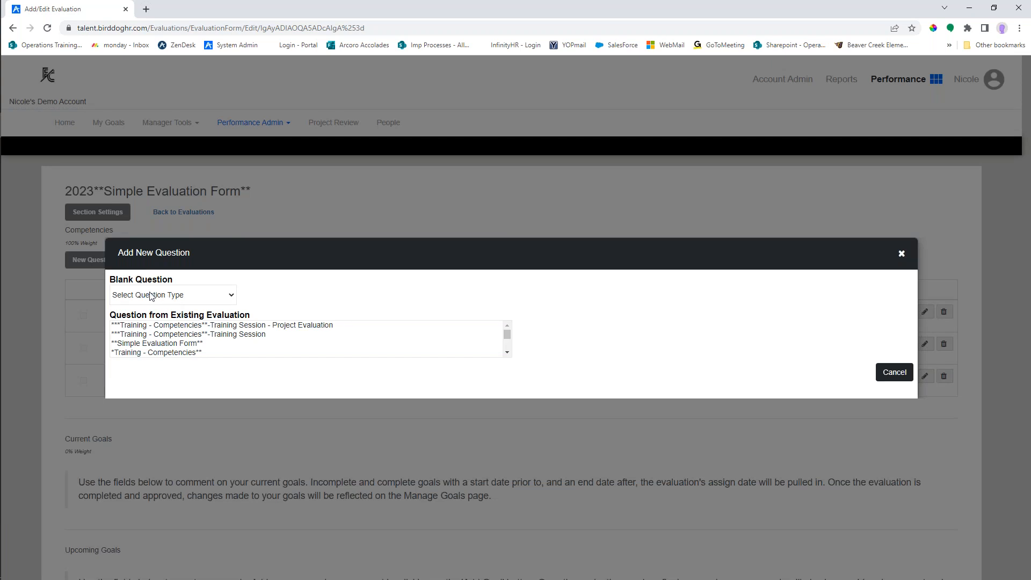
pyautogui.moveTo(110, 279); pyautogui.dragTo(180, 282)
pyautogui.click(180, 279)
pyautogui.click(228, 296)
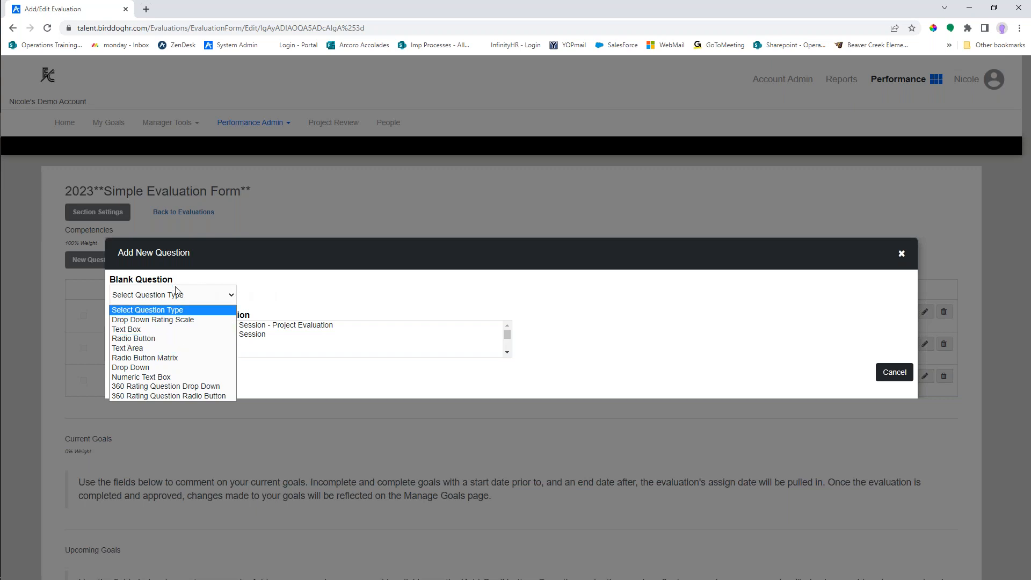
pyautogui.click(266, 298)
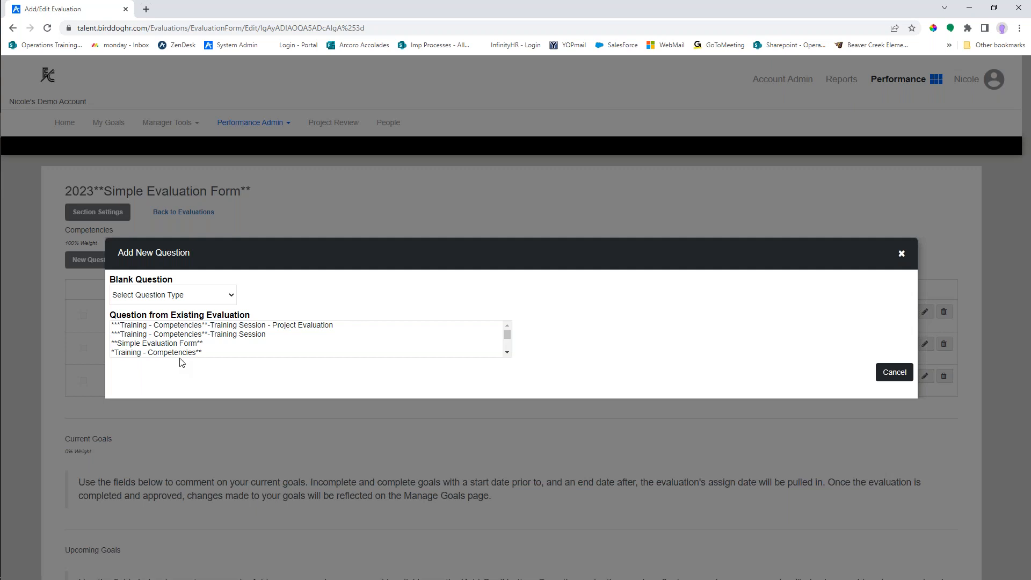
# - Add the Communication and Job Knowledge questions from the existing **Simple Evaluation Form** to the Competencies section
pyautogui.click(169, 344)
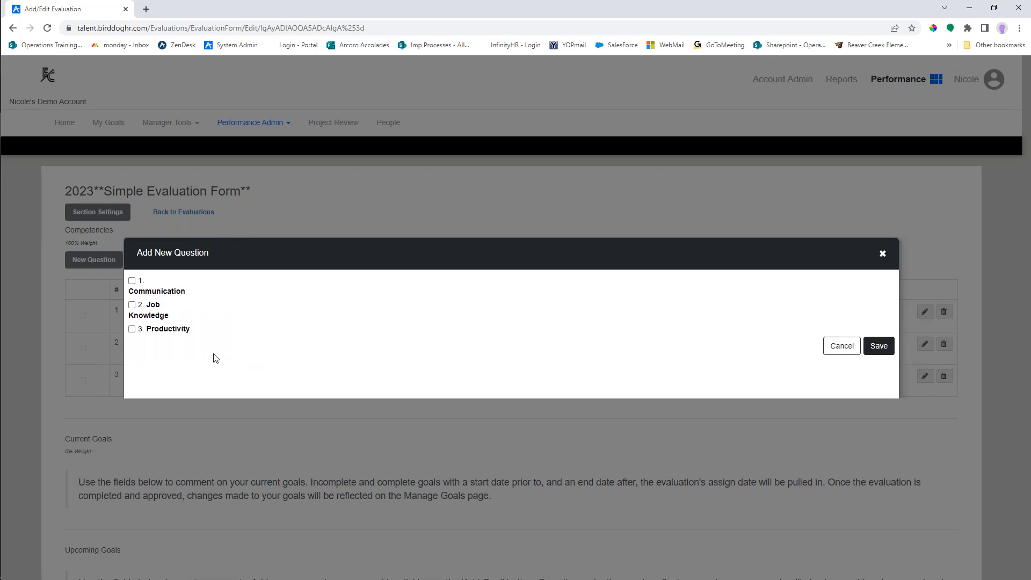
pyautogui.click(132, 280)
pyautogui.click(132, 305)
pyautogui.click(132, 330)
pyautogui.click(131, 329)
pyautogui.click(878, 346)
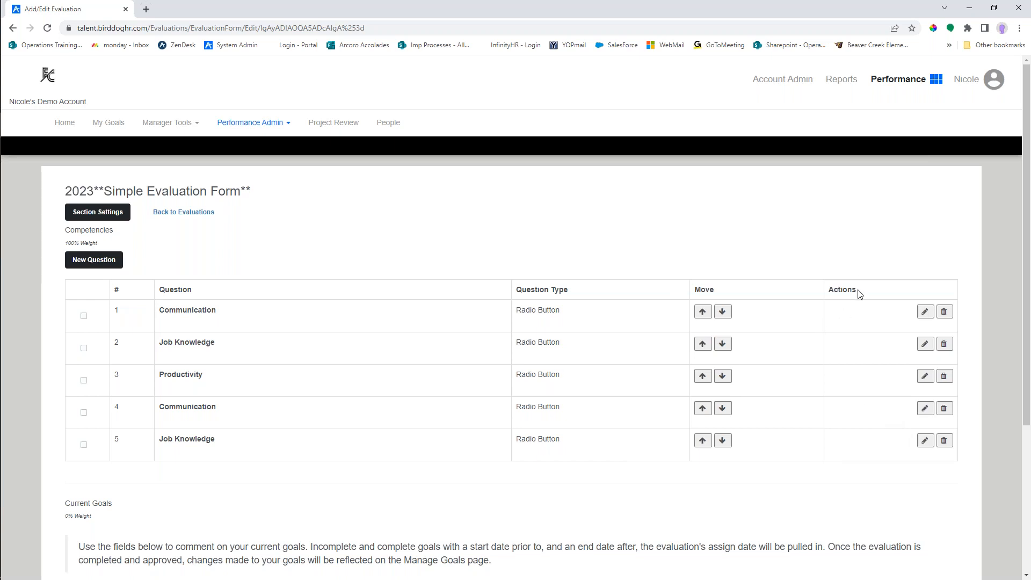
# - Open question 4 in Competencies for editing and change its question text to Job Knowledge
pyautogui.click(926, 410)
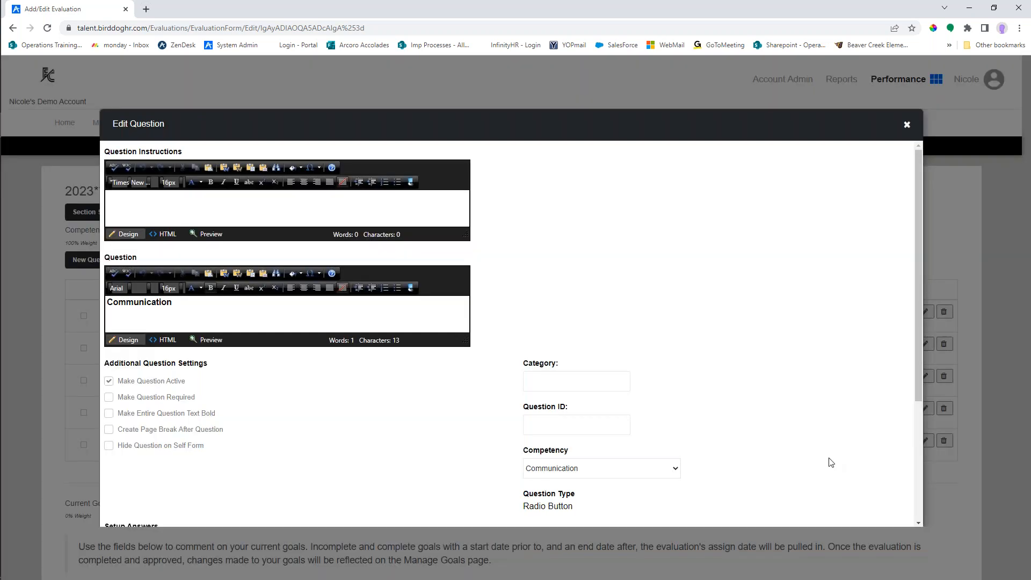
pyautogui.scroll(-1, 617, 414)
pyautogui.scroll(1, 585, 405)
pyautogui.doubleClick(171, 302)
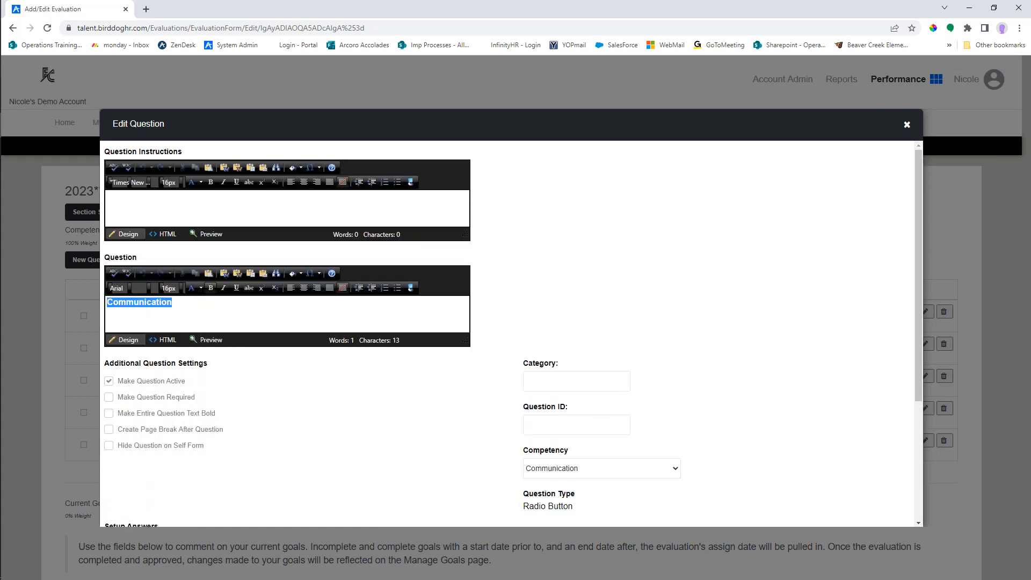
pyautogui.write('Job Know')
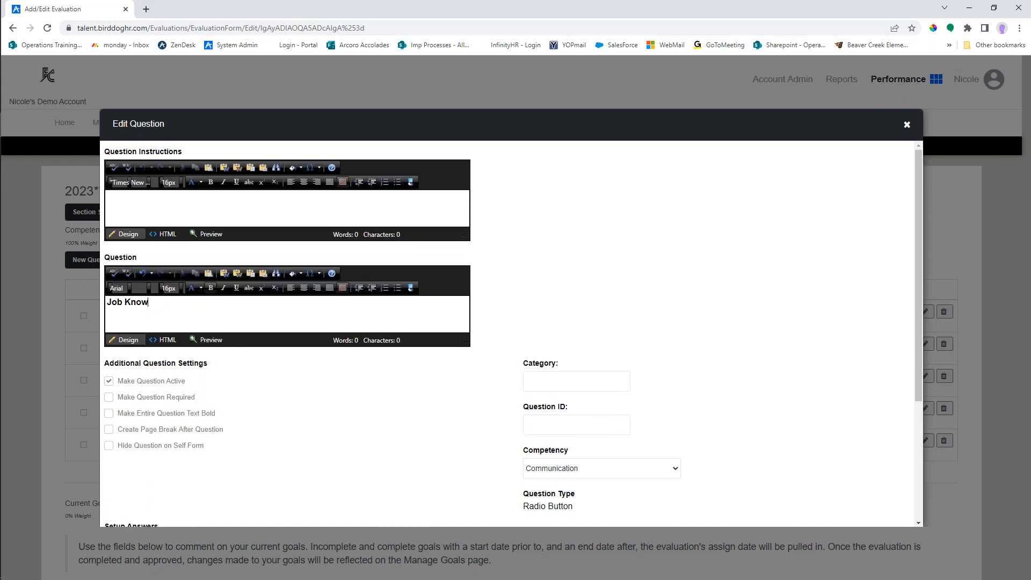
pyautogui.write('ledge')
pyautogui.scroll(-1, 439, 419)
pyautogui.scroll(-1, 440, 420)
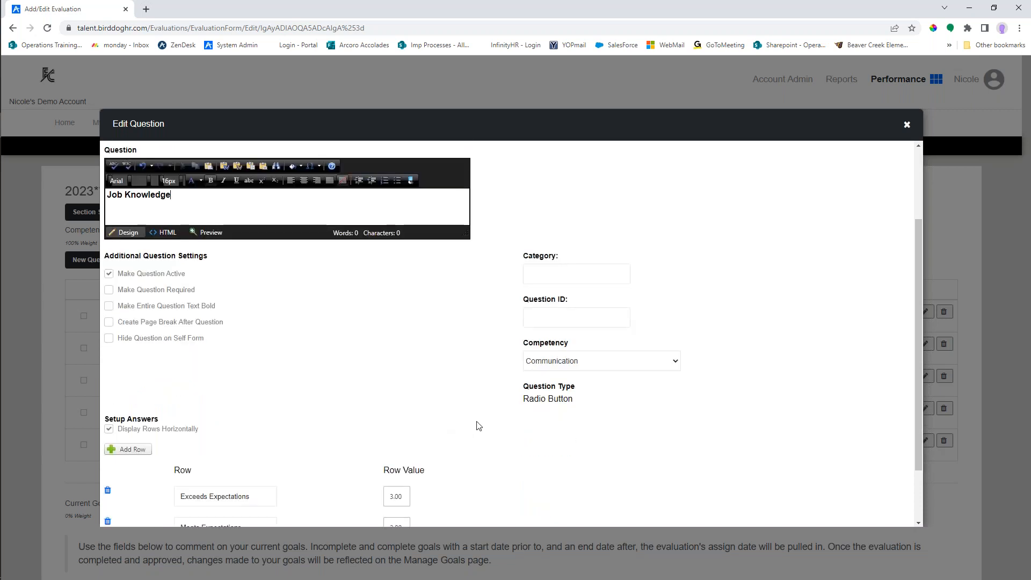
pyautogui.scroll(1, 476, 424)
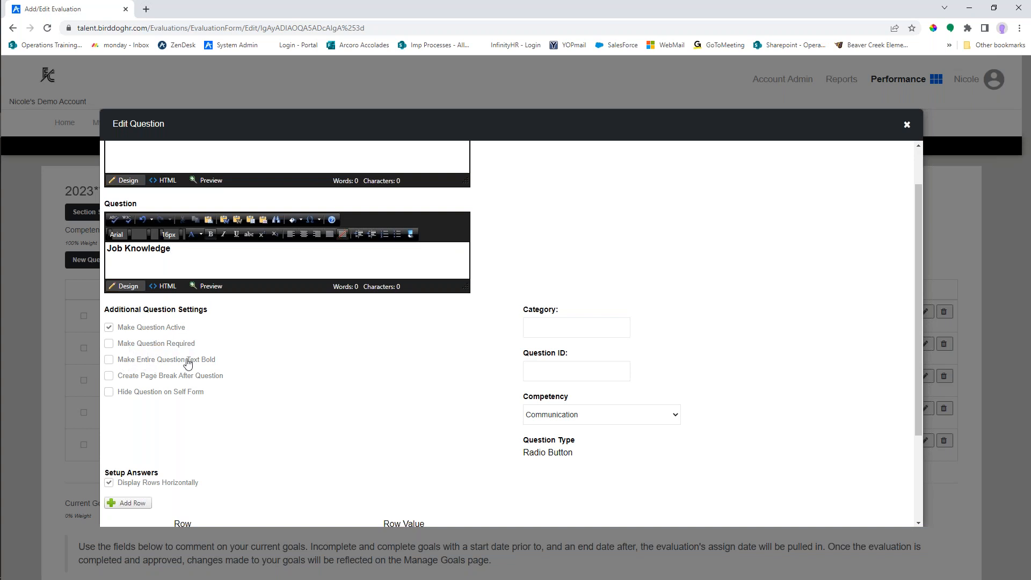
pyautogui.moveTo(183, 251); pyautogui.dragTo(116, 248)
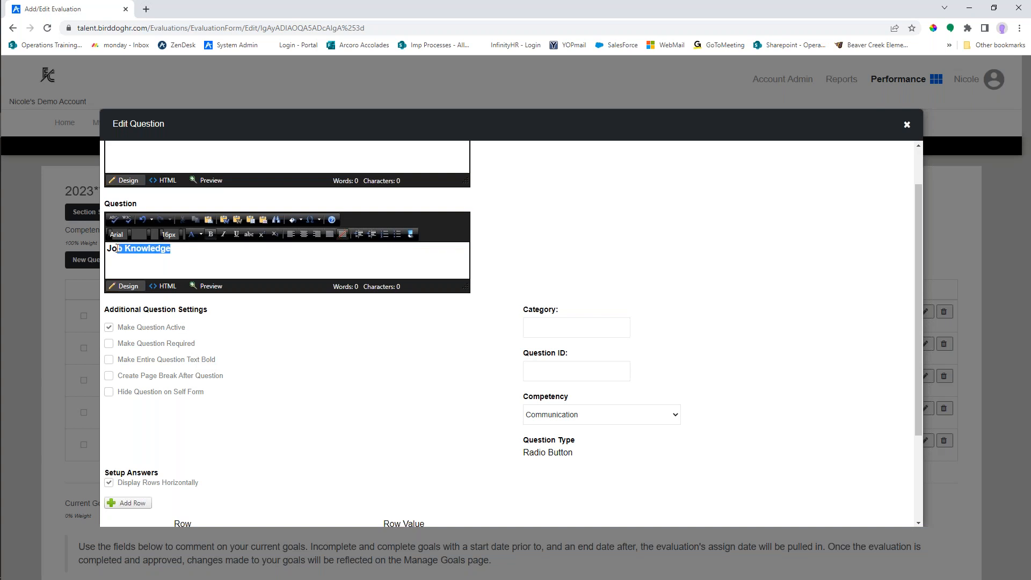
pyautogui.click(123, 248)
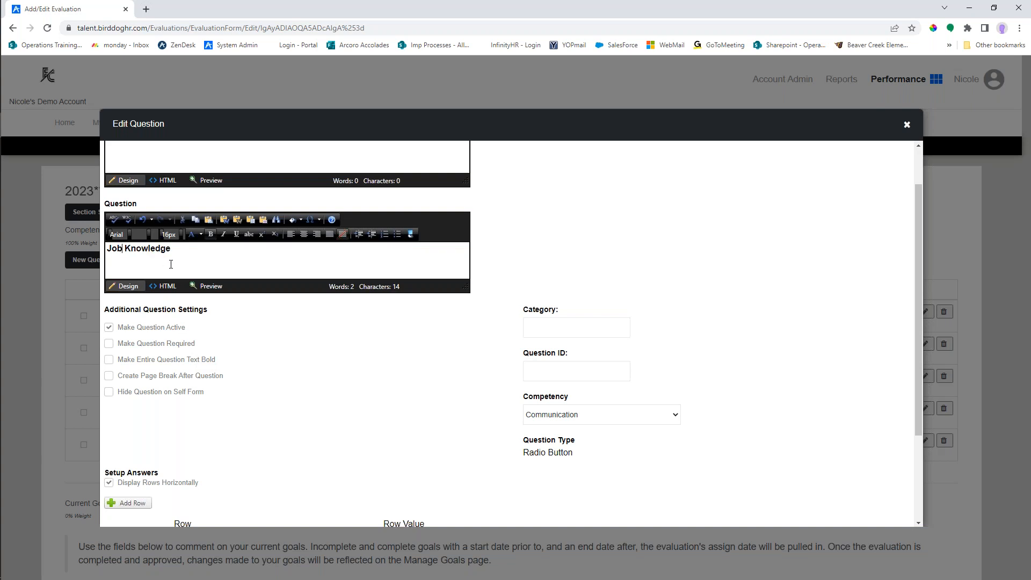
# - Examine the question's Hide Question on Self Form option and the list of competencies it can be linked to
pyautogui.scroll(-1, 259, 367)
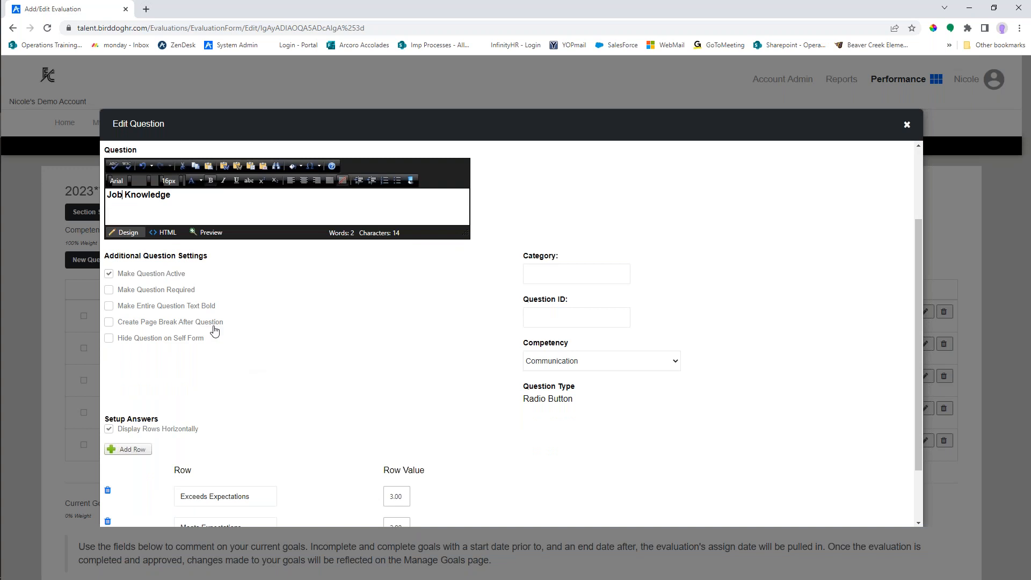
pyautogui.moveTo(116, 338); pyautogui.dragTo(214, 341)
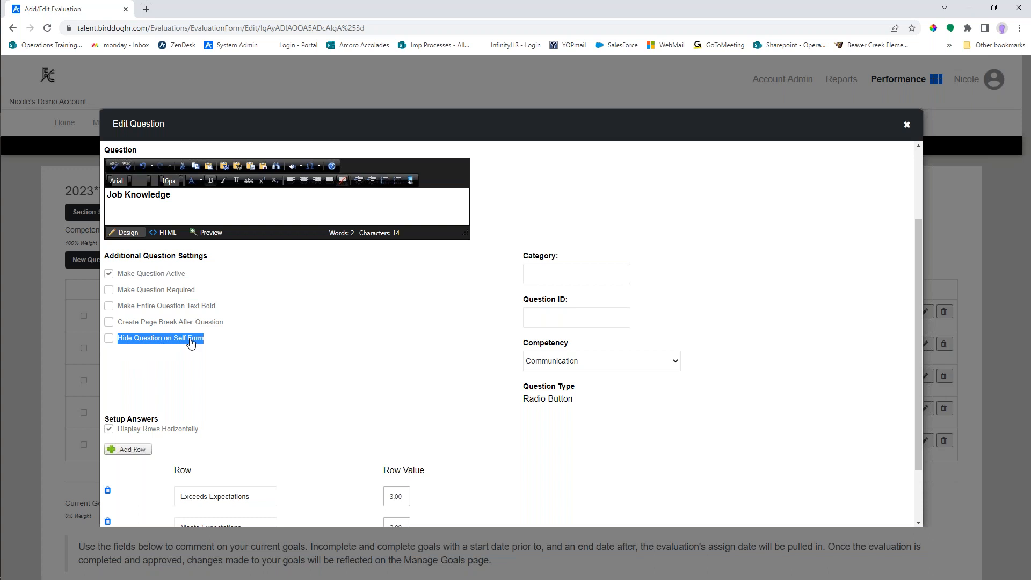
pyautogui.click(234, 344)
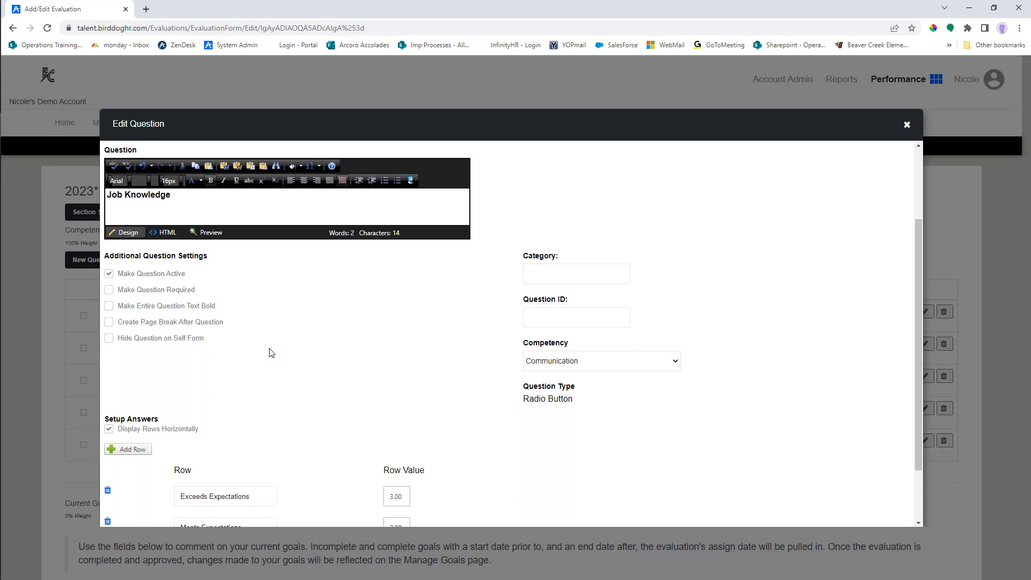
pyautogui.moveTo(525, 347); pyautogui.dragTo(582, 346)
pyautogui.click(584, 347)
pyautogui.click(593, 361)
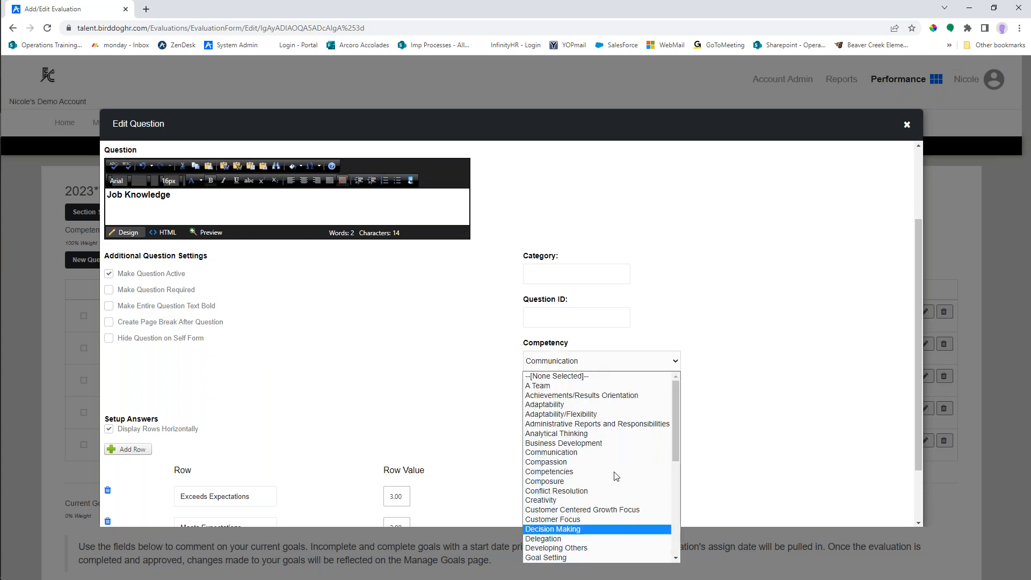
pyautogui.click(676, 337)
# - Try prefixing the Exceeds Expectations answer label with "3 -" and remove the prefix again
pyautogui.scroll(-3, 382, 392)
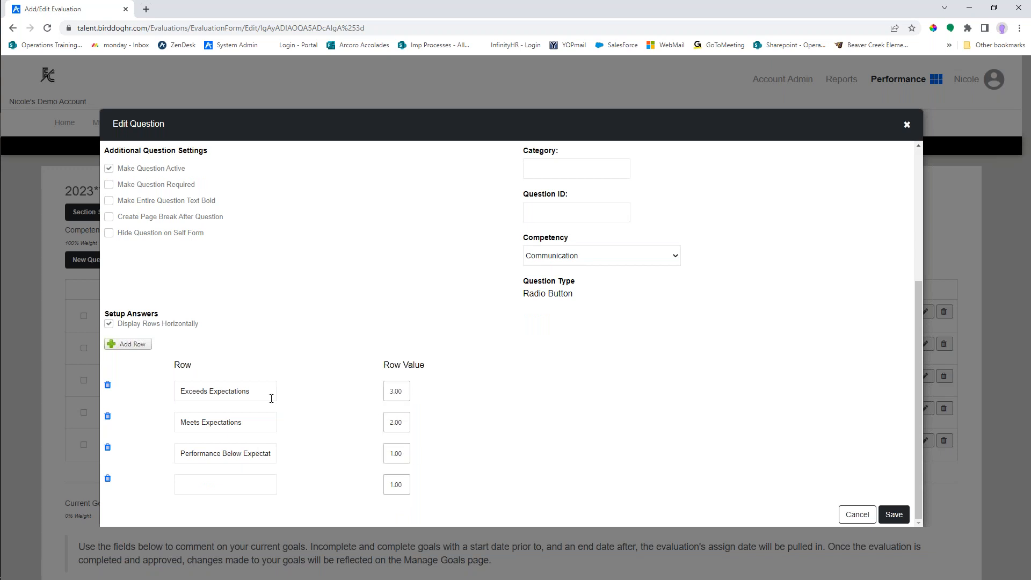
pyautogui.moveTo(262, 393); pyautogui.dragTo(181, 392)
pyautogui.click(181, 392)
pyautogui.write('3 -')
pyautogui.press('BackSpace')
pyautogui.press('BackSpace')
pyautogui.press('BackSpace')
pyautogui.press('BackSpace')
# - Label the blank fourth answer row NA with a row value of -1, and discard the question edits
pyautogui.click(215, 483)
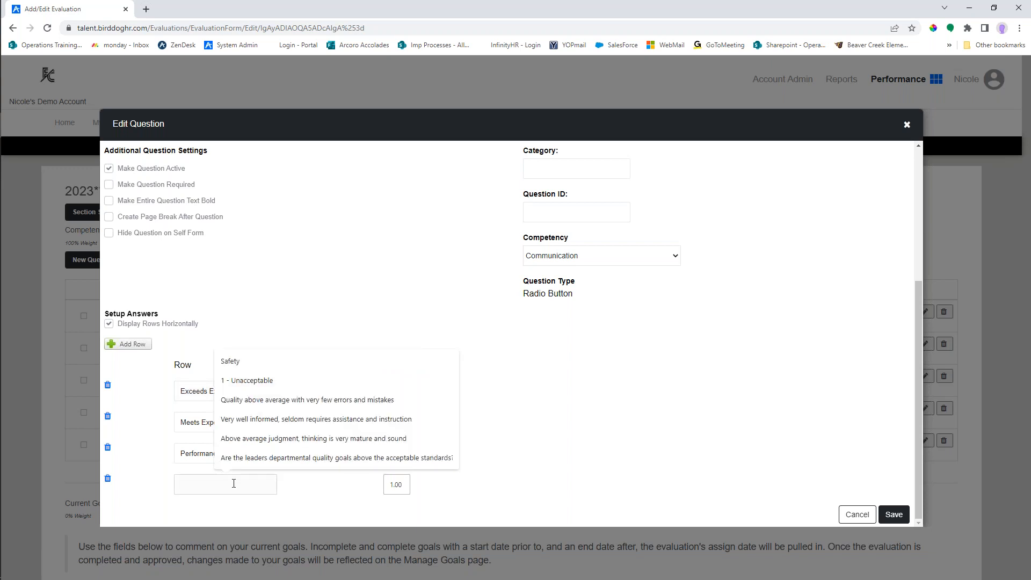
pyautogui.write('NA')
pyautogui.doubleClick(402, 484)
pyautogui.write('-1')
pyautogui.click(427, 479)
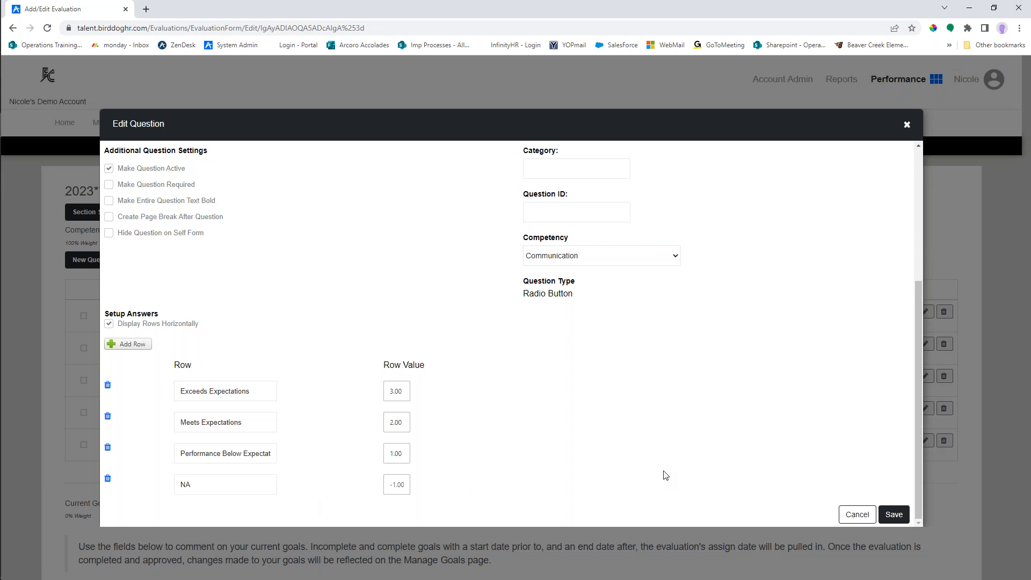
pyautogui.click(863, 515)
pyautogui.click(861, 517)
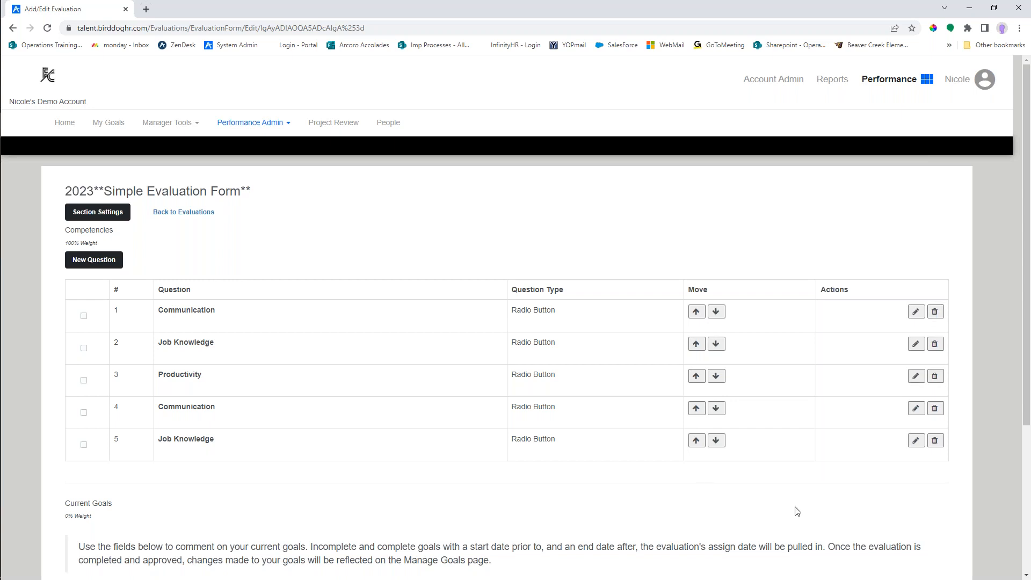
# - Look over the form's questions and goal sections, and open the manager's Manage Goals page
pyautogui.scroll(-4, 797, 509)
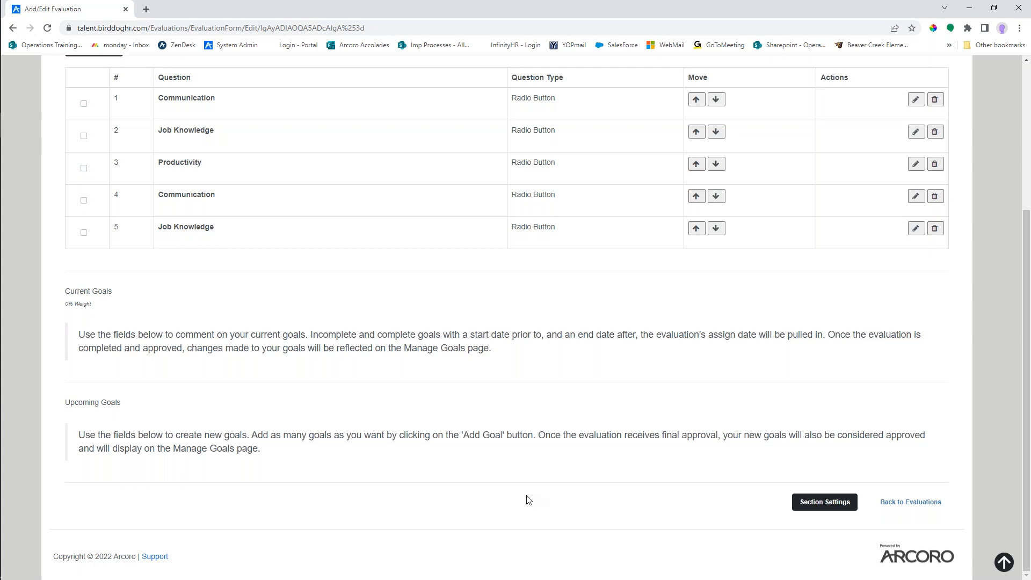
pyautogui.scroll(3, 527, 501)
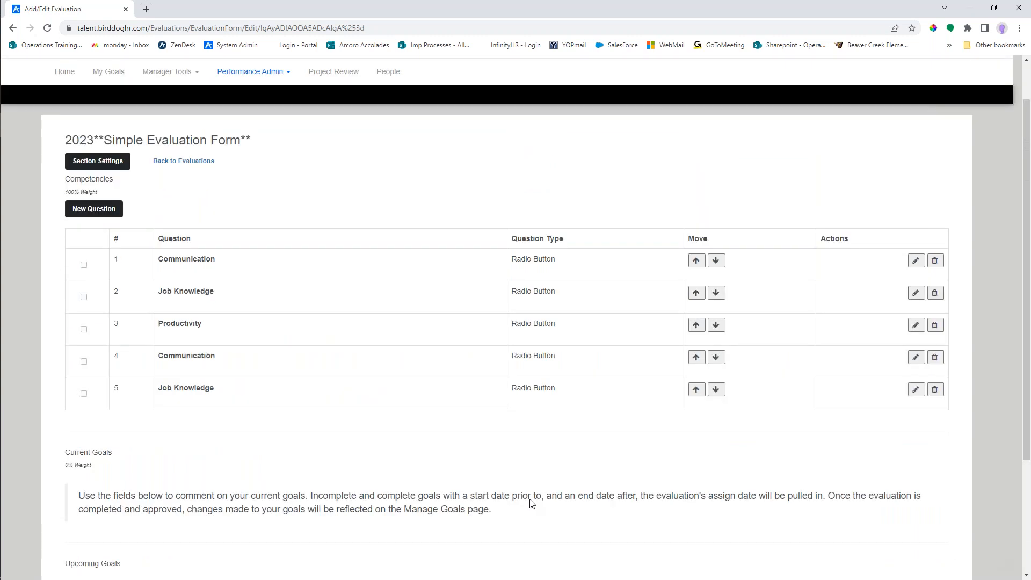
pyautogui.scroll(1, 532, 503)
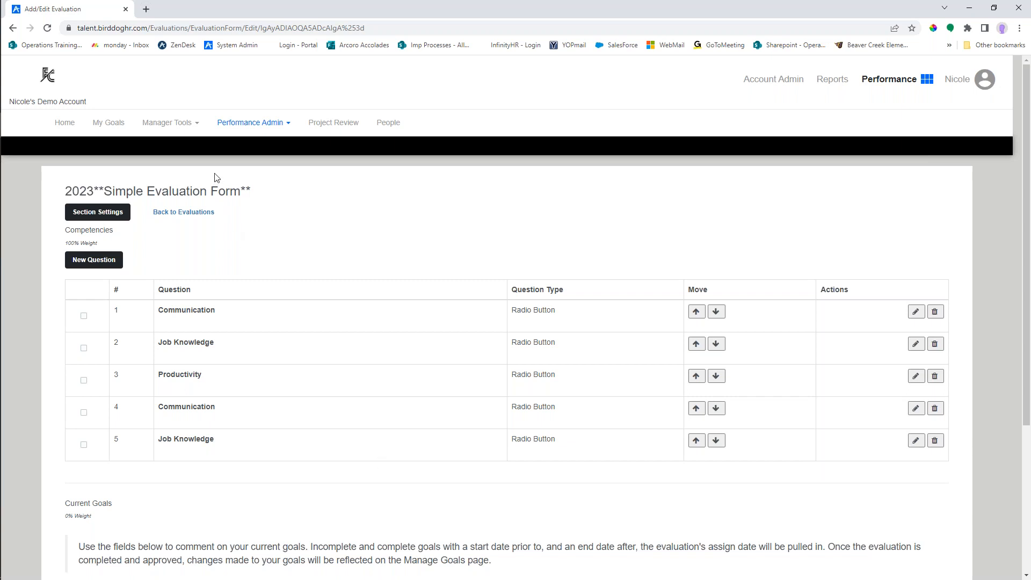
pyautogui.click(190, 125)
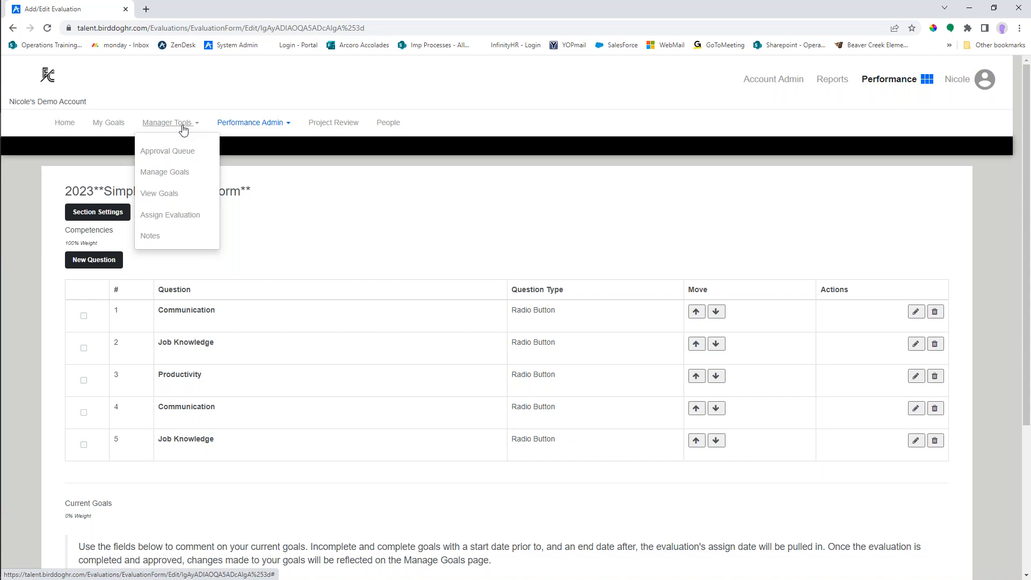
pyautogui.click(173, 177)
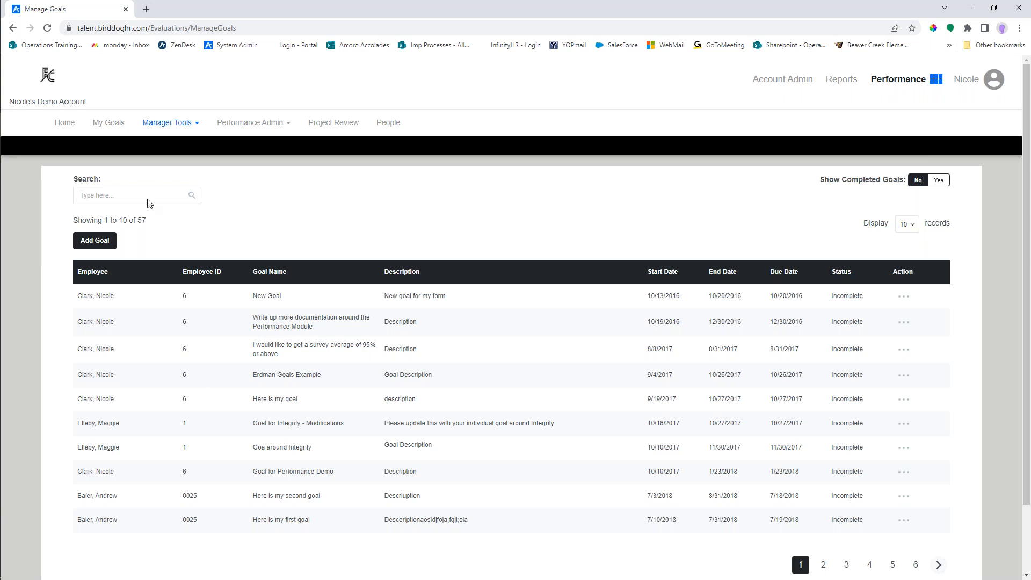
pyautogui.click(103, 194)
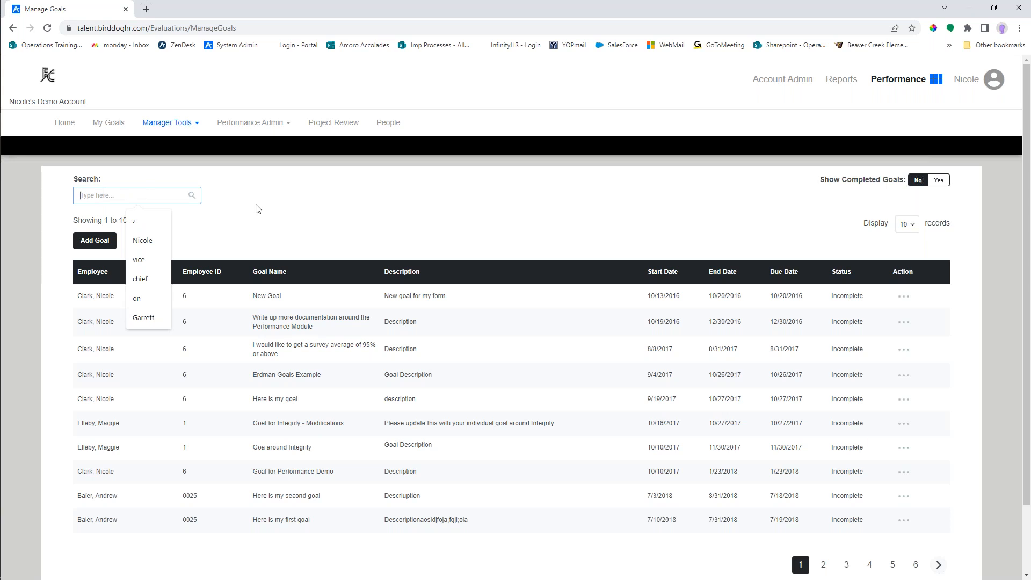
pyautogui.click(283, 204)
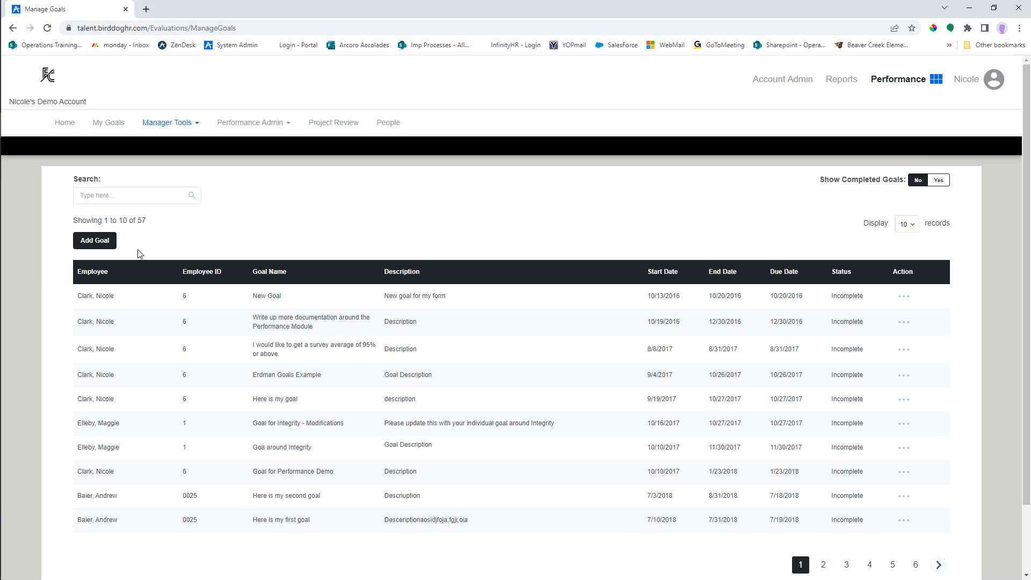
# - Start a new goal and select all employees as its recipients
pyautogui.click(98, 243)
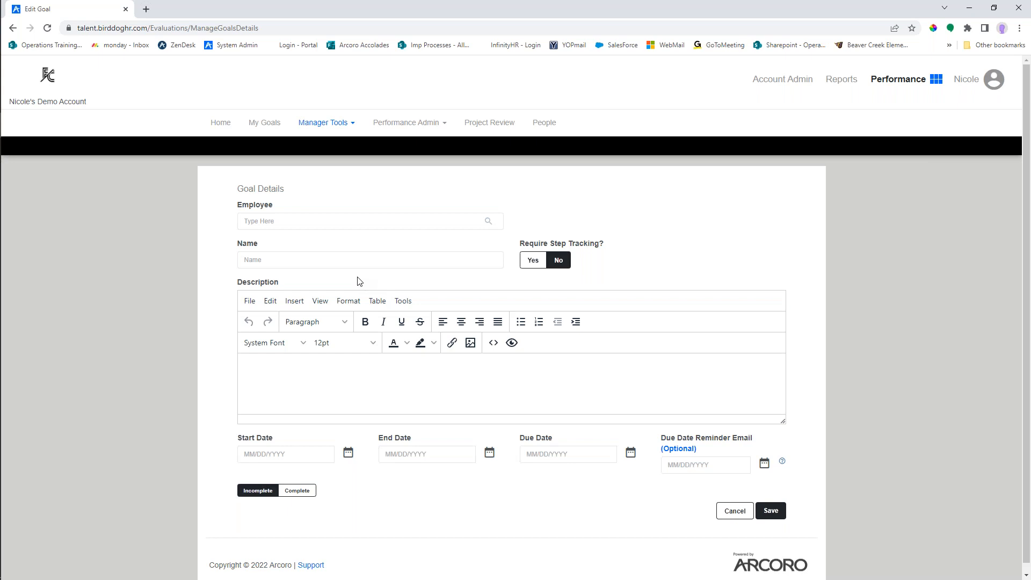
pyautogui.click(286, 225)
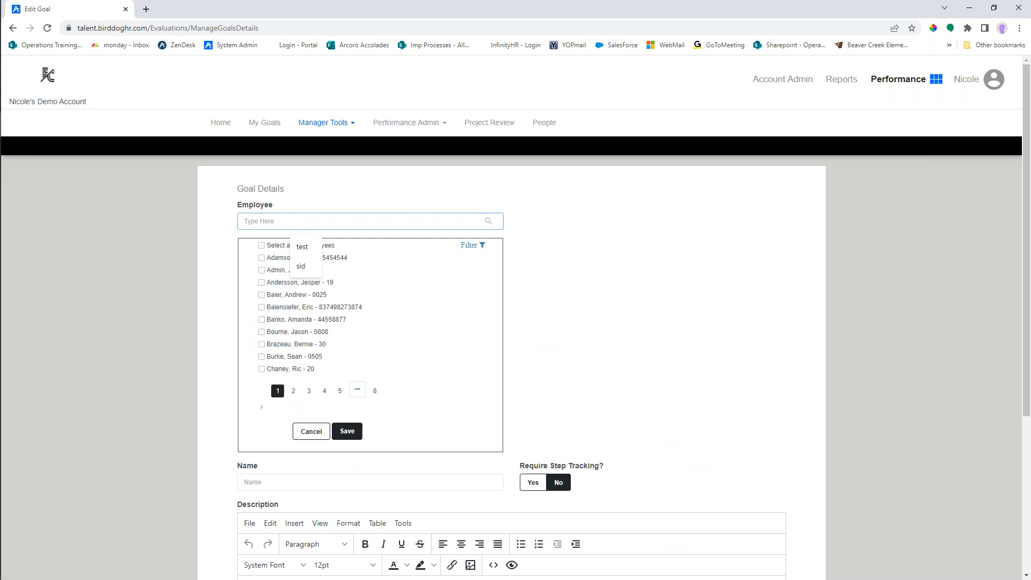
pyautogui.click(262, 357)
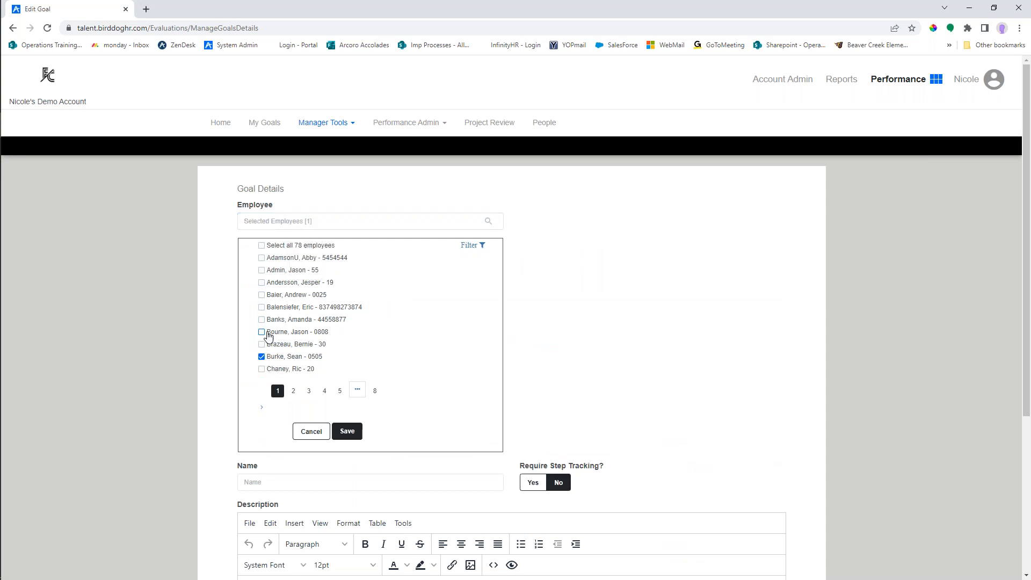
pyautogui.click(263, 333)
pyautogui.click(262, 309)
pyautogui.click(298, 247)
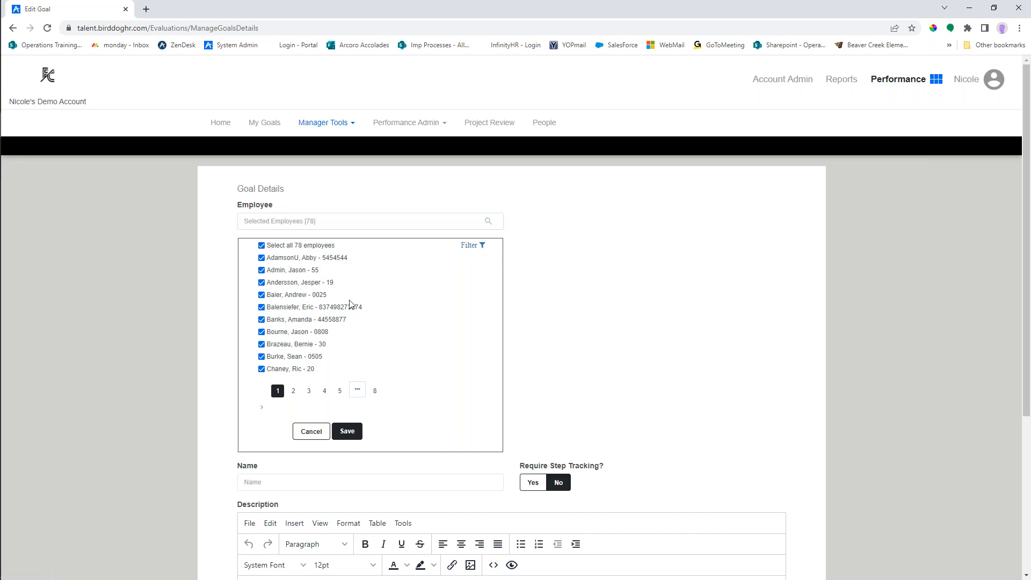
# - Show the employee filters for the goal and examine the Manager filter
pyautogui.click(471, 247)
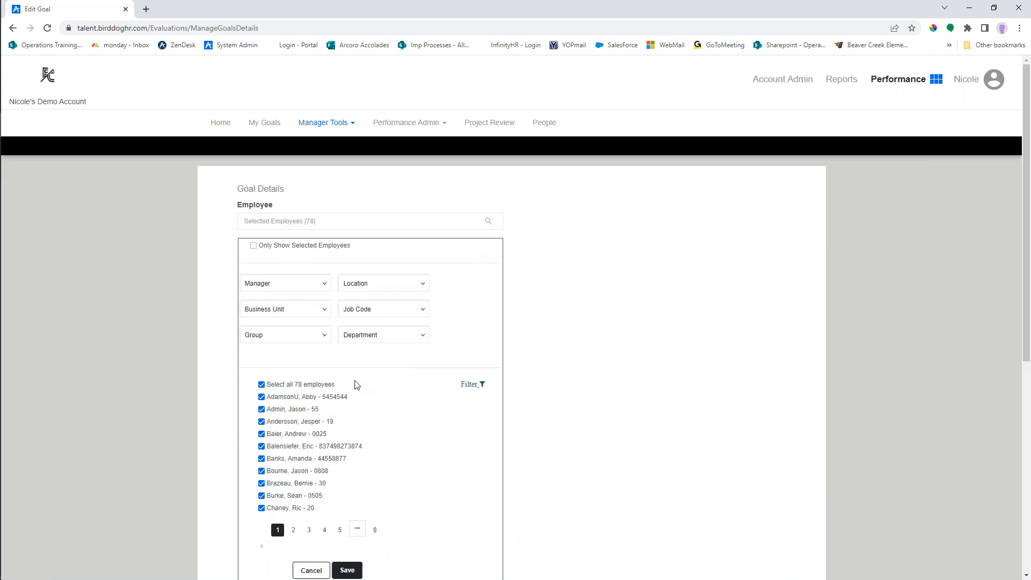
pyautogui.click(324, 283)
pyautogui.click(324, 283)
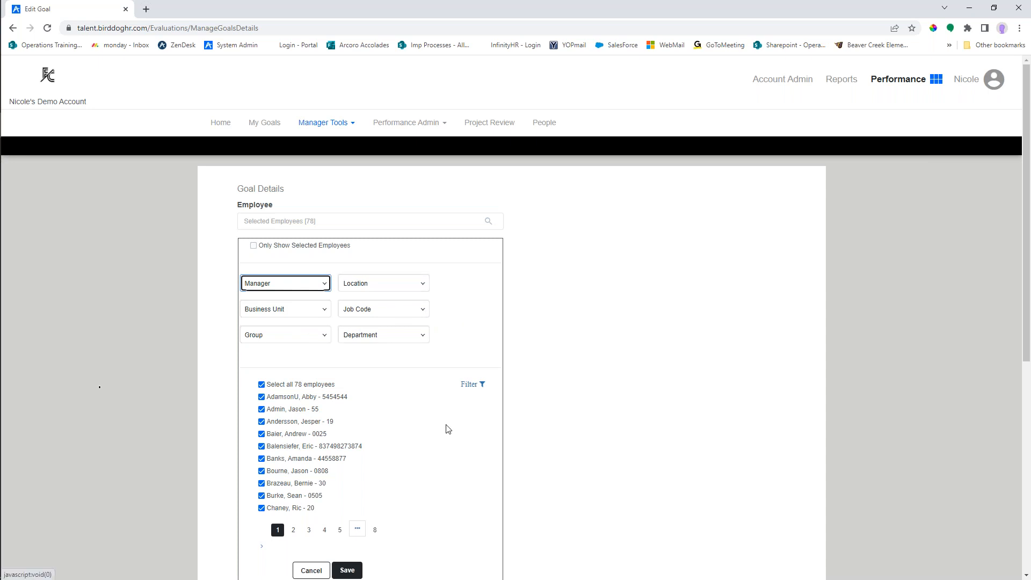
# - Clear the all-employees selection and assign the goal to the second, fifth and eighth listed employees, saving the selection
pyautogui.click(262, 385)
pyautogui.click(262, 409)
pyautogui.click(261, 446)
pyautogui.click(262, 484)
pyautogui.click(349, 570)
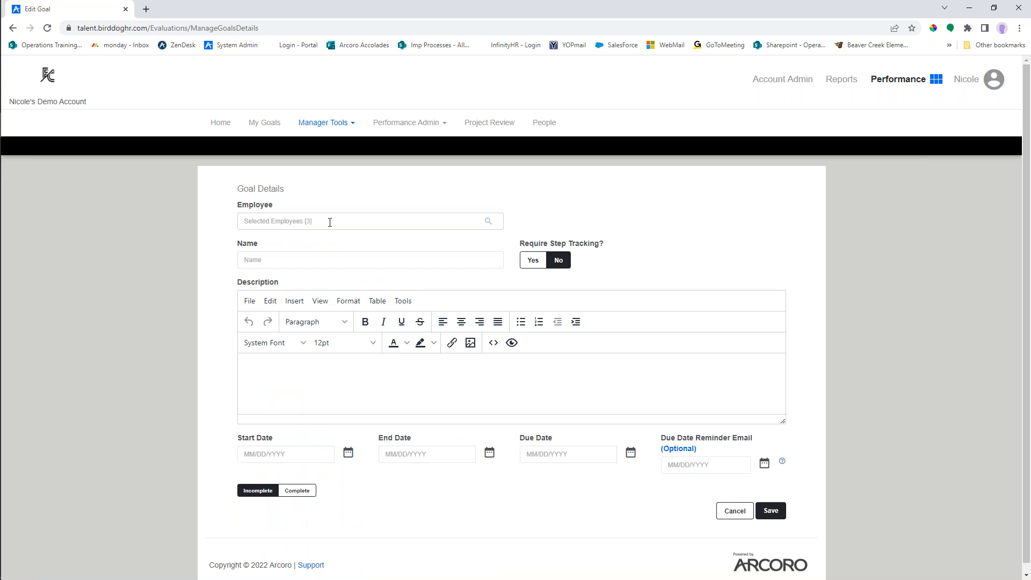
# - Name the new goal "Goal for 2023"
pyautogui.click(261, 259)
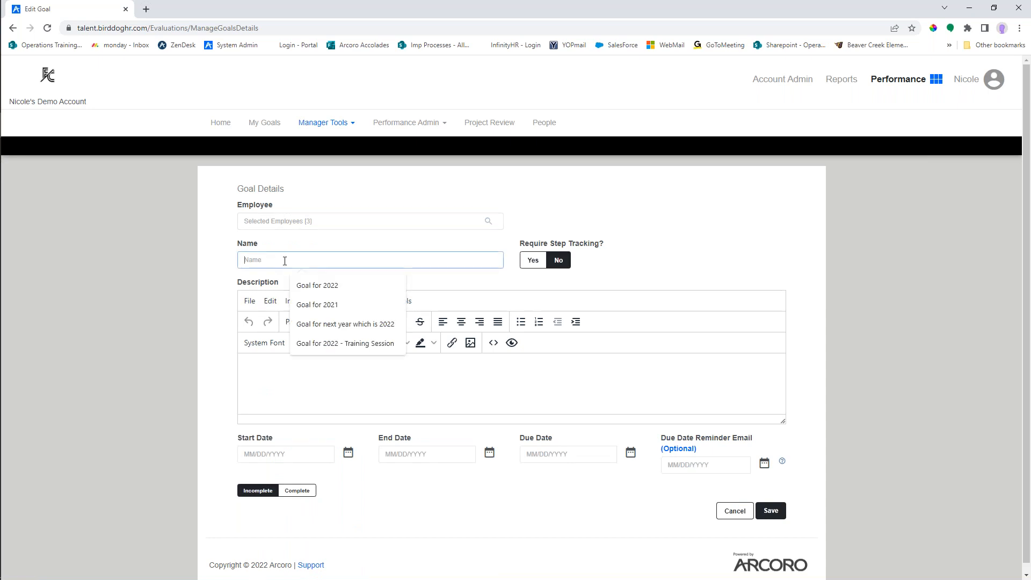
pyautogui.write('GOal')
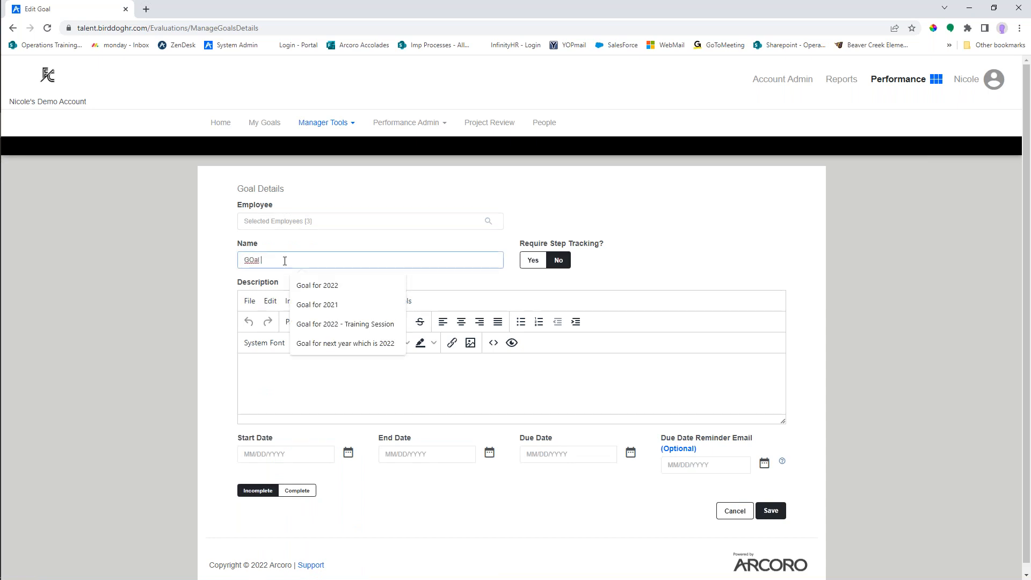
pyautogui.press('BackSpace')
pyautogui.write('oal 2023')
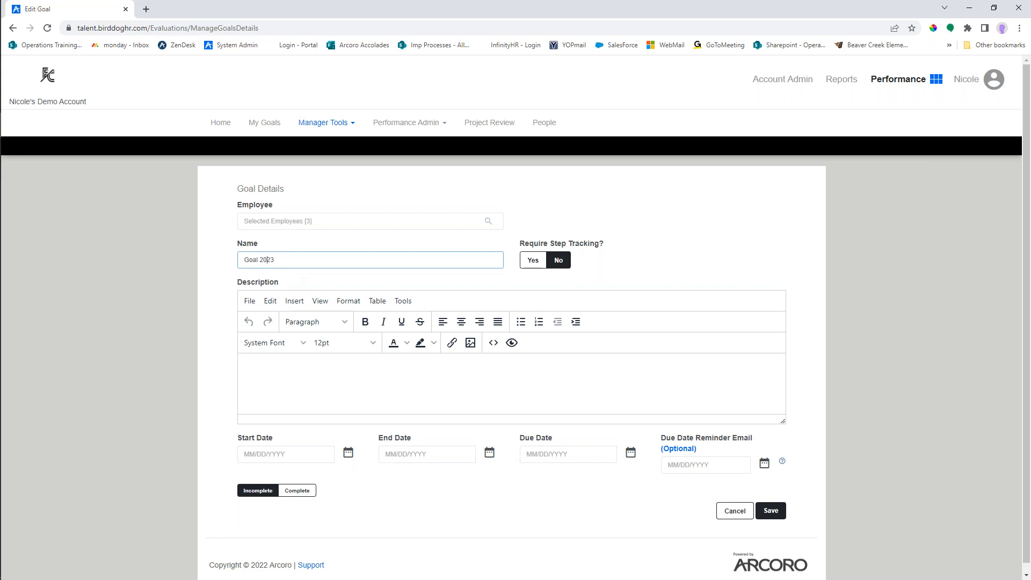
pyautogui.write('for')
# - Turn on required step tracking for the goal
pyautogui.moveTo(520, 244); pyautogui.dragTo(607, 252)
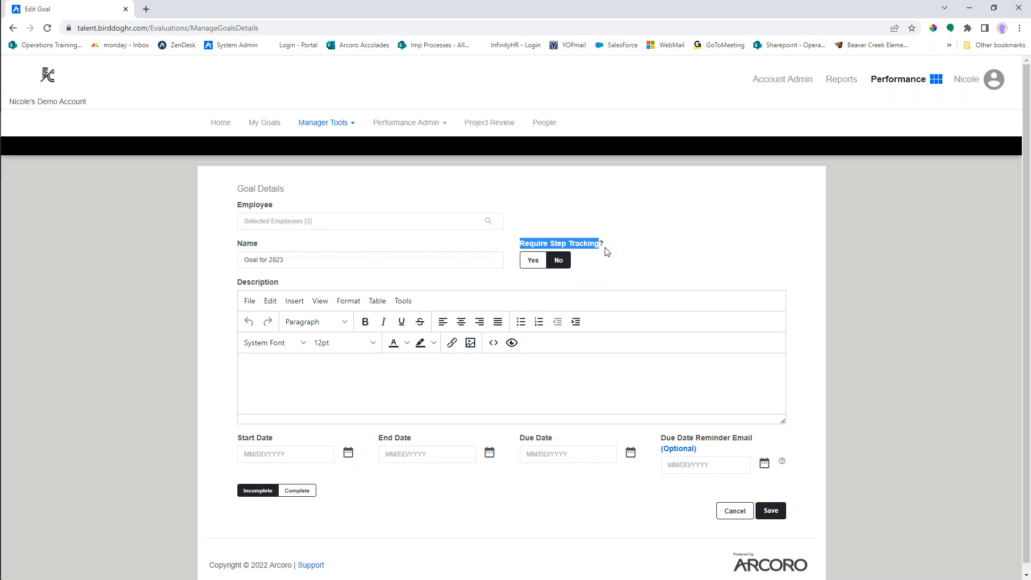
pyautogui.click(608, 249)
pyautogui.click(534, 263)
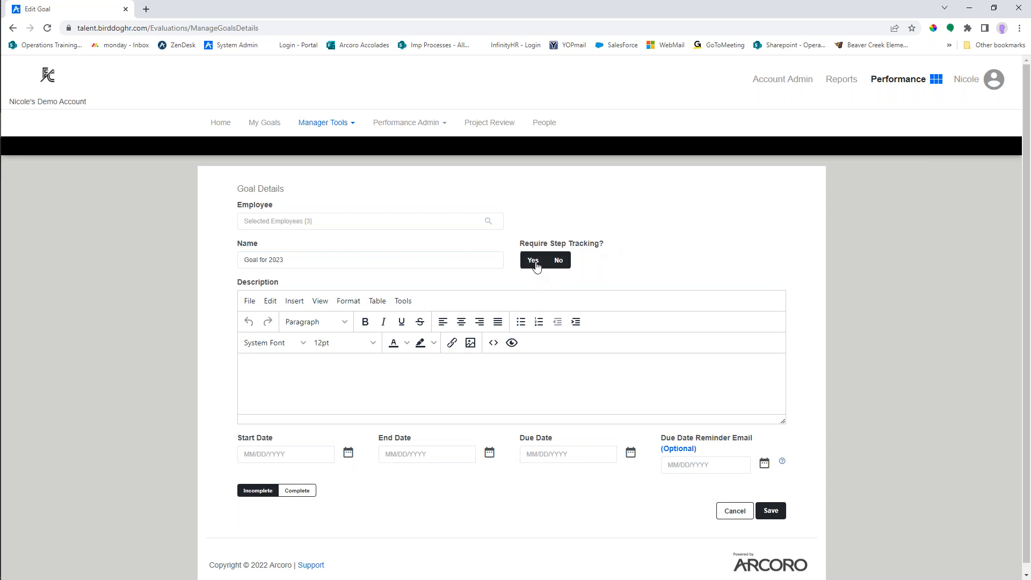
pyautogui.click(536, 262)
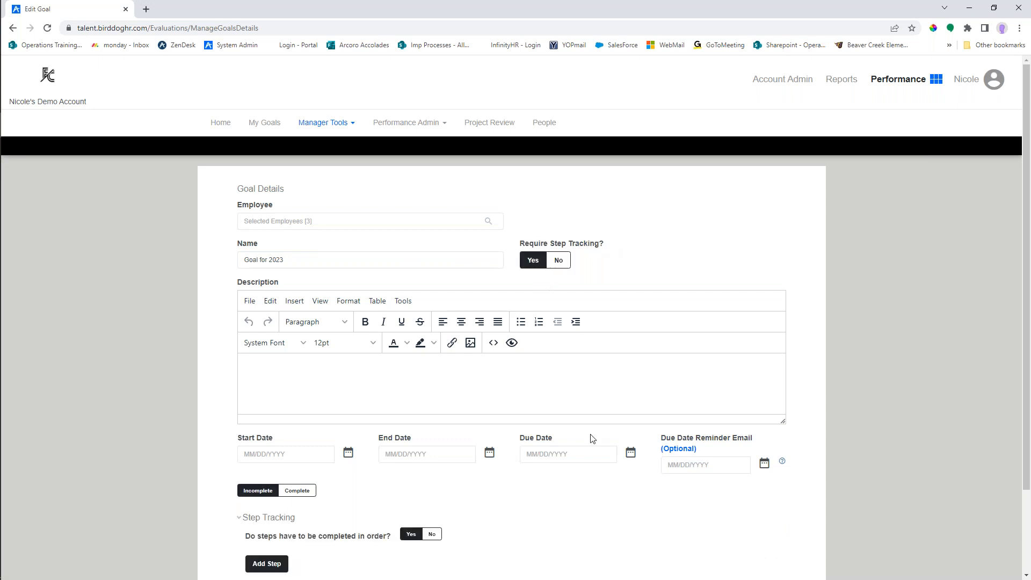
# - Add tracking steps named Step 1, Step 2 and Step 3 to the goal, and move Step 2 above Step 1
pyautogui.scroll(-2, 580, 448)
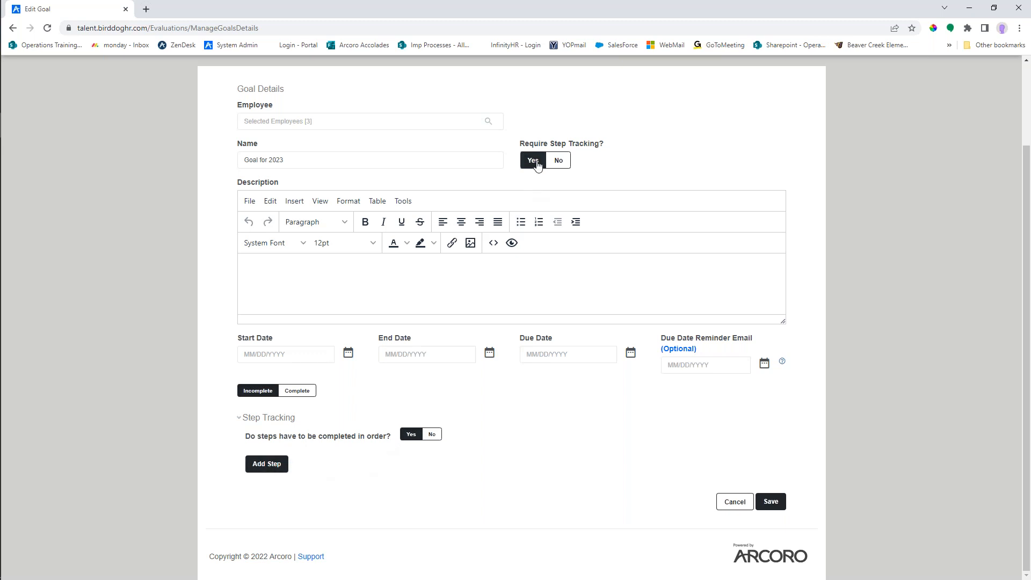
pyautogui.click(262, 467)
pyautogui.write('Step 1')
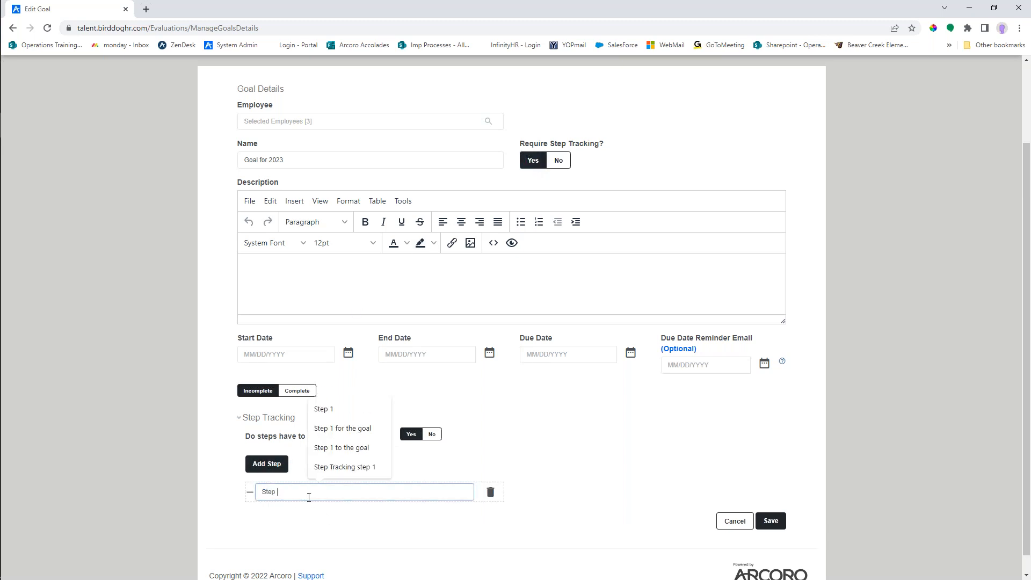
pyautogui.click(279, 468)
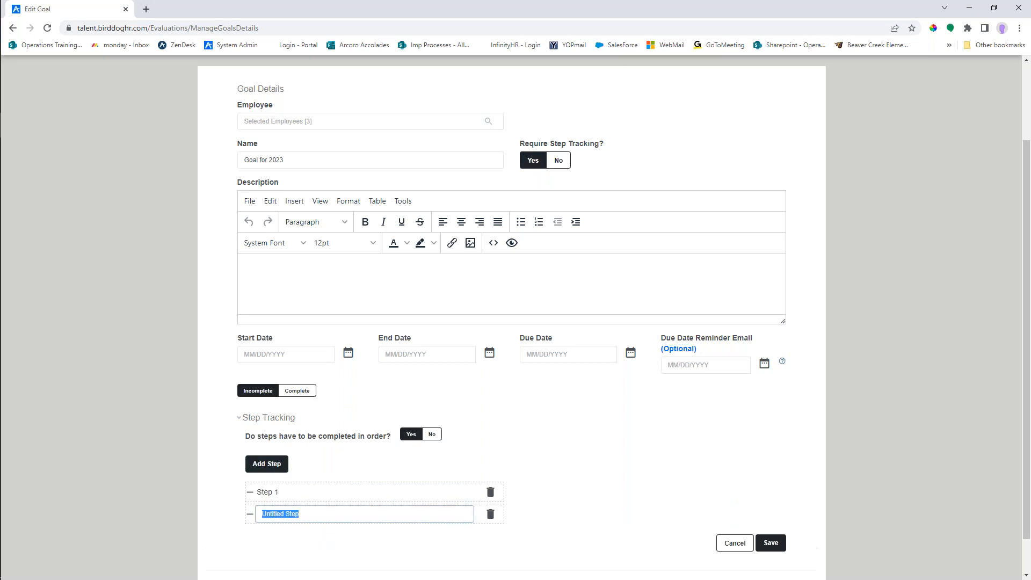
pyautogui.write('Step 2')
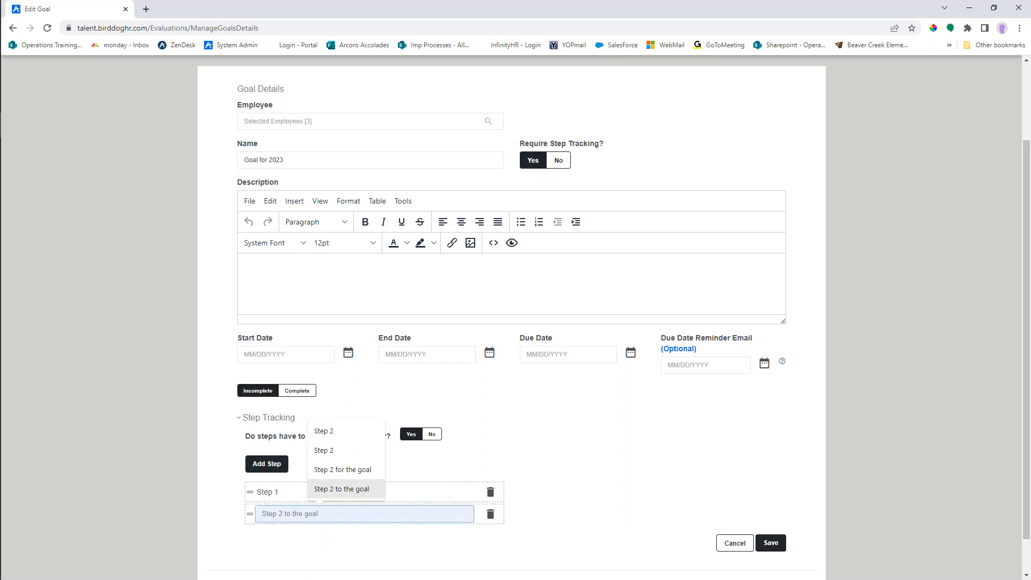
pyautogui.click(267, 464)
pyautogui.write('S')
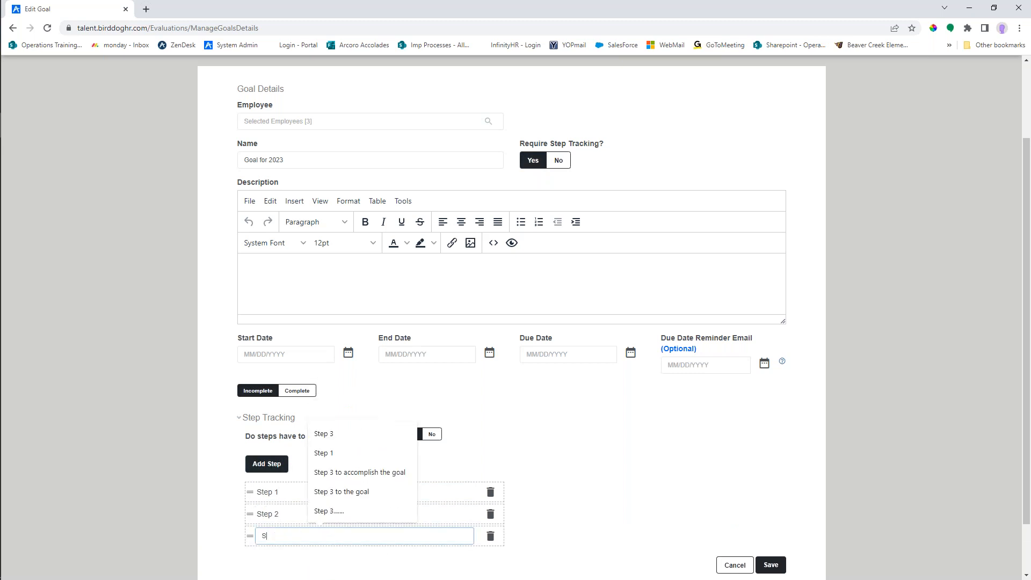
pyautogui.write('tep 3')
pyautogui.click(589, 523)
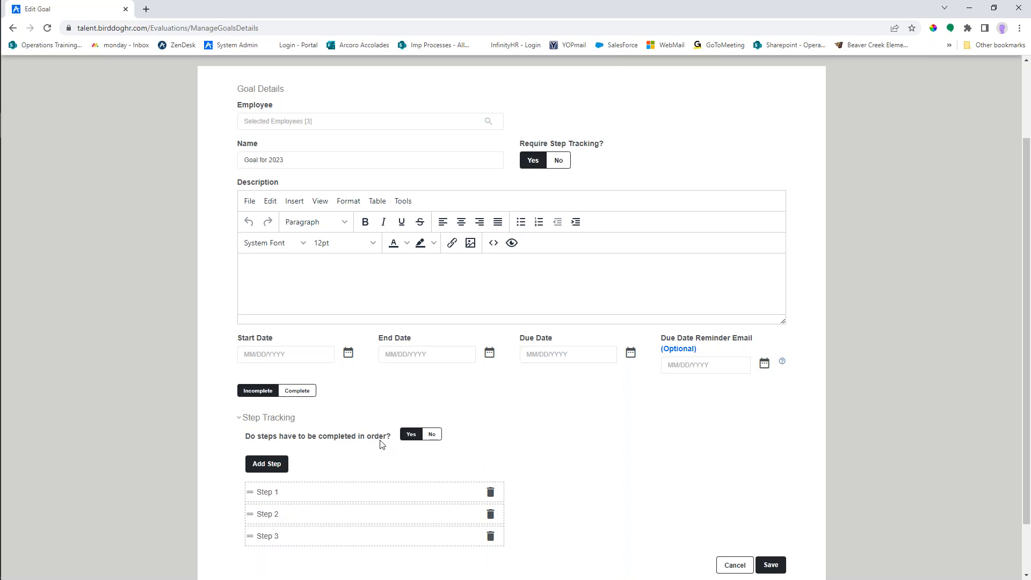
pyautogui.click(436, 437)
pyautogui.moveTo(246, 513); pyautogui.dragTo(252, 492)
# - Enter "Goal Description" as the goal's description
pyautogui.scroll(1, 271, 297)
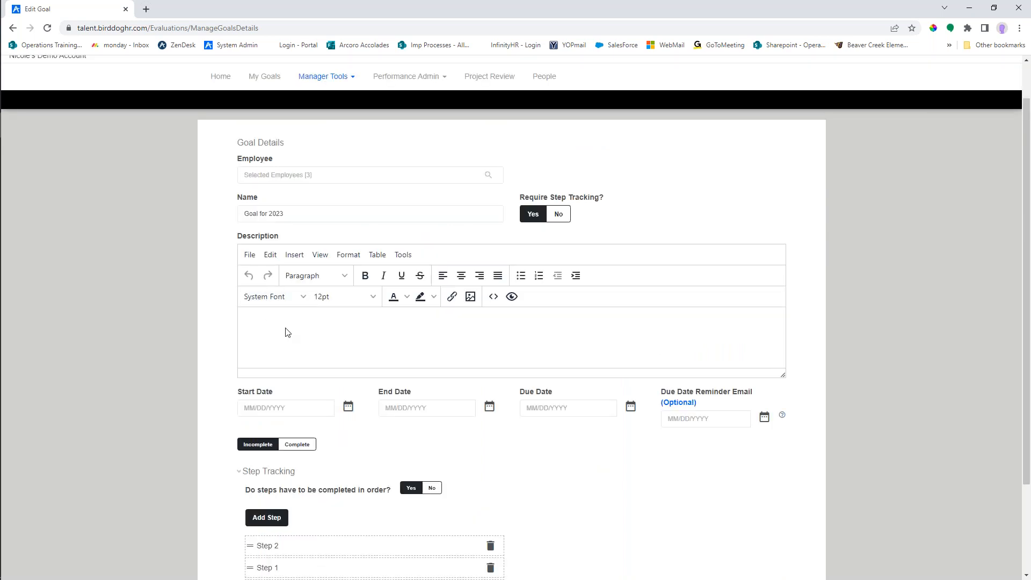
pyautogui.write('Goal Description')
# - Set the goal's due date to 09/30/2023 and close the date picker
pyautogui.scroll(-1, 592, 494)
pyautogui.scroll(-1, 593, 494)
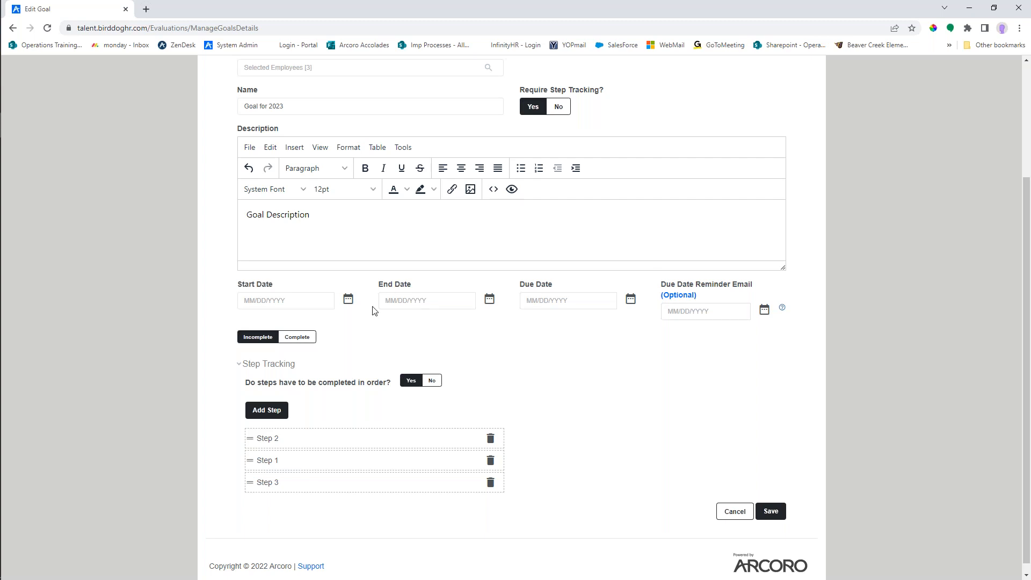
pyautogui.click(580, 300)
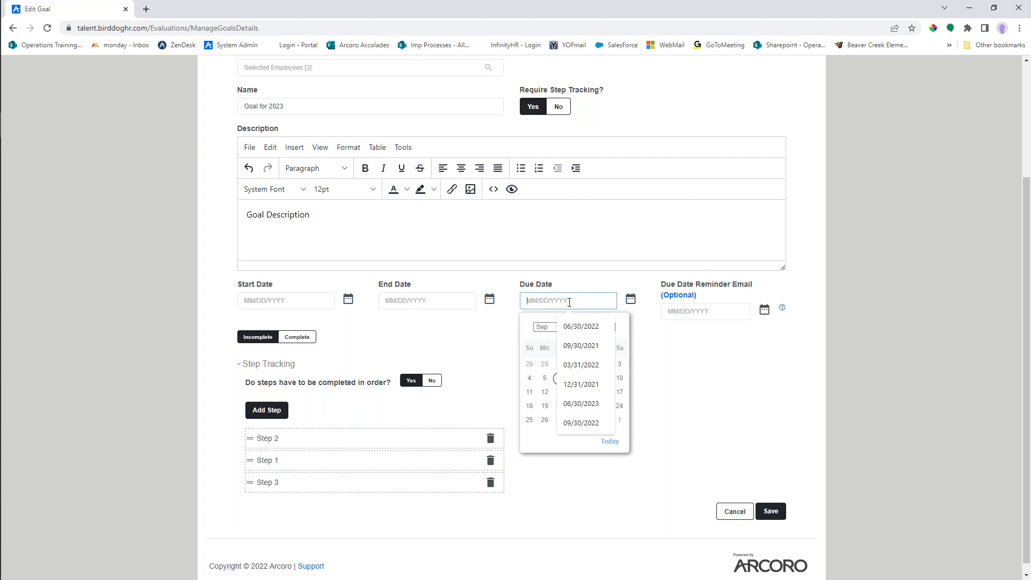
pyautogui.write('09/30/2023')
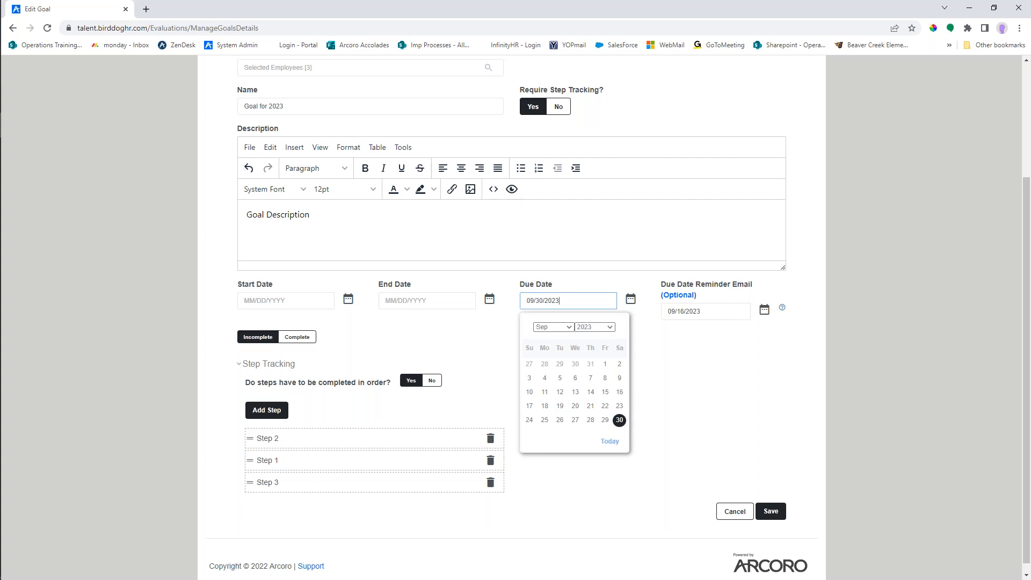
pyautogui.doubleClick(642, 351)
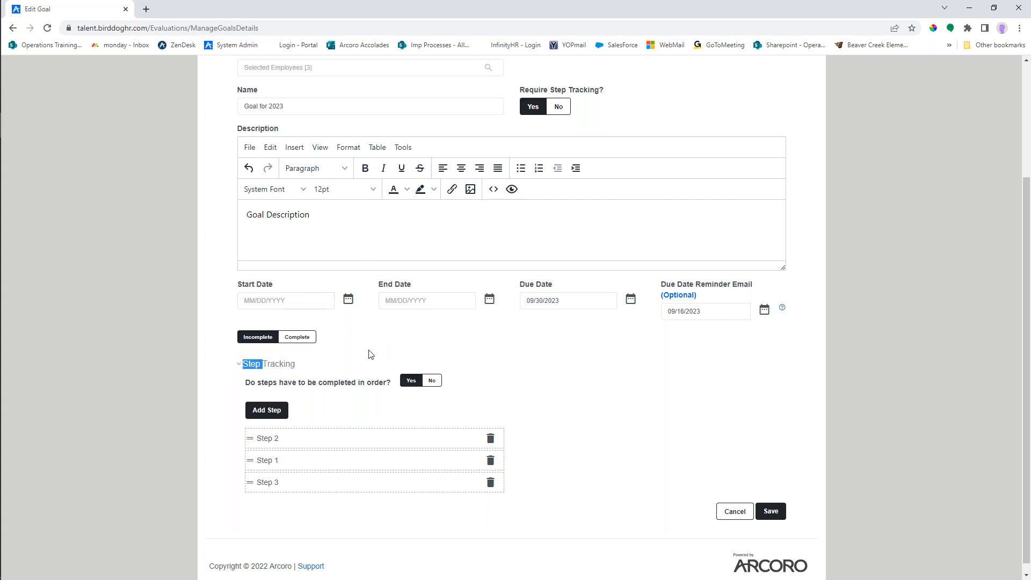
pyautogui.click(358, 260)
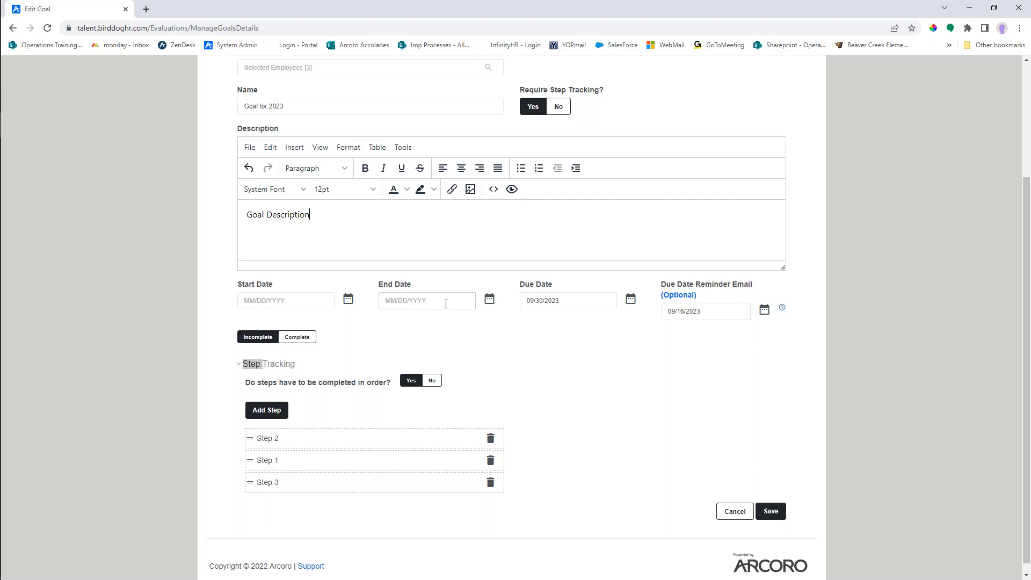
# - Set the goal's start date to 09/05/2022
pyautogui.click(292, 301)
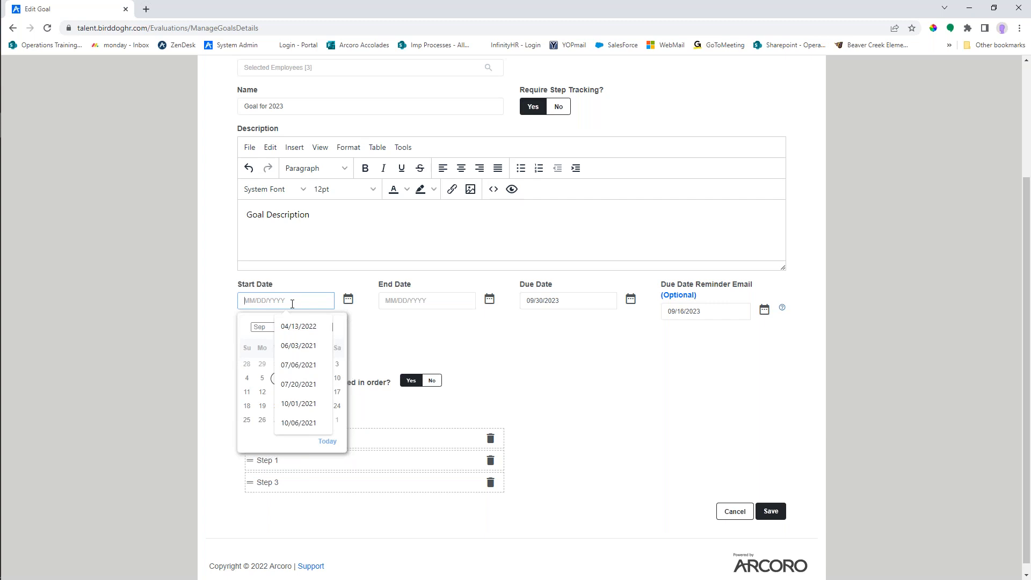
pyautogui.click(370, 329)
pyautogui.click(296, 300)
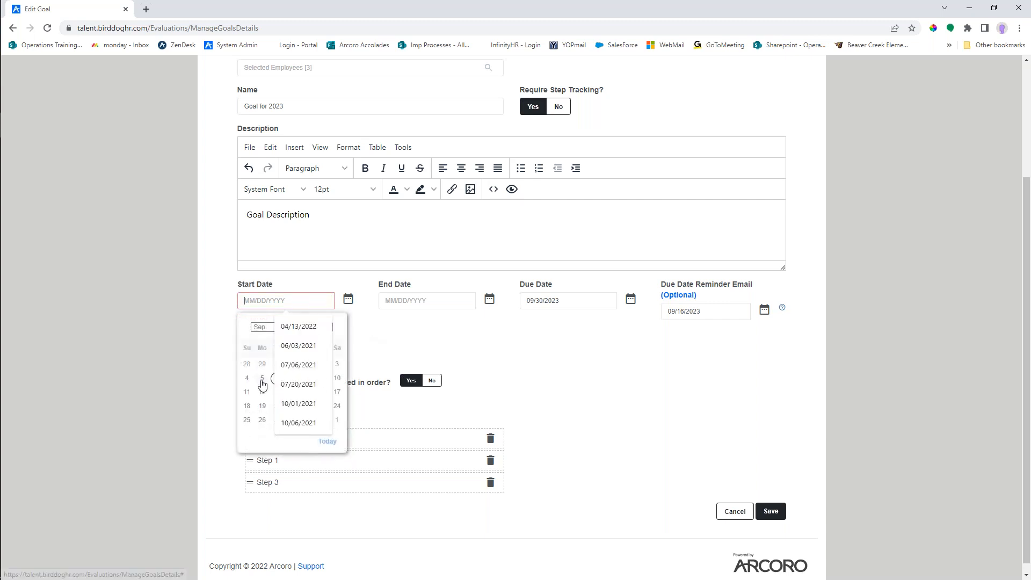
pyautogui.click(262, 378)
# - Set the goal's end date to 05/31/2024
pyautogui.click(406, 300)
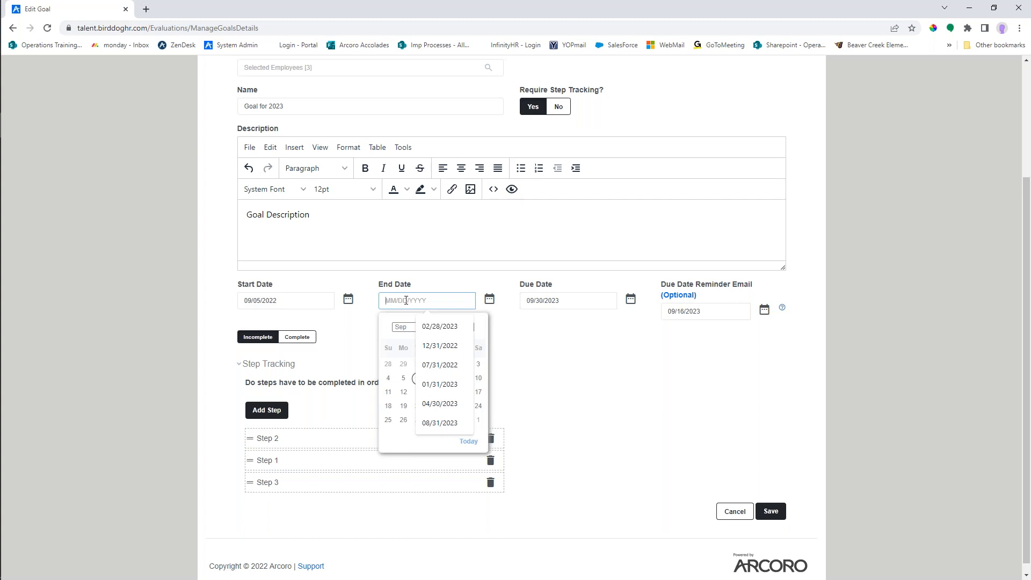
pyautogui.write('05/31/2023')
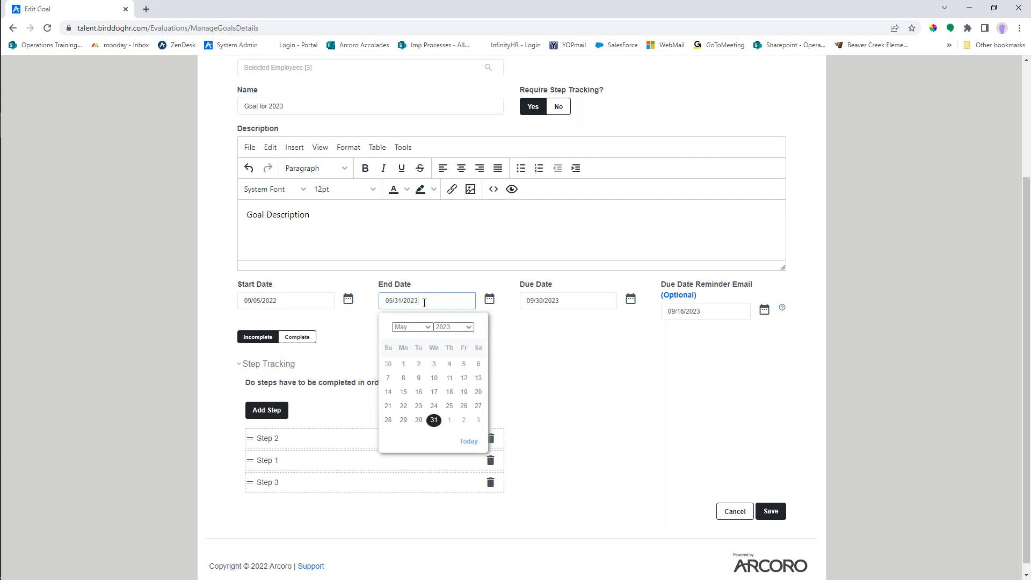
pyautogui.press('BackSpace')
pyautogui.write('4')
# - Collapse the goal's step tracking section, set the end date to 10/31/2023 and save the goal
pyautogui.click(269, 364)
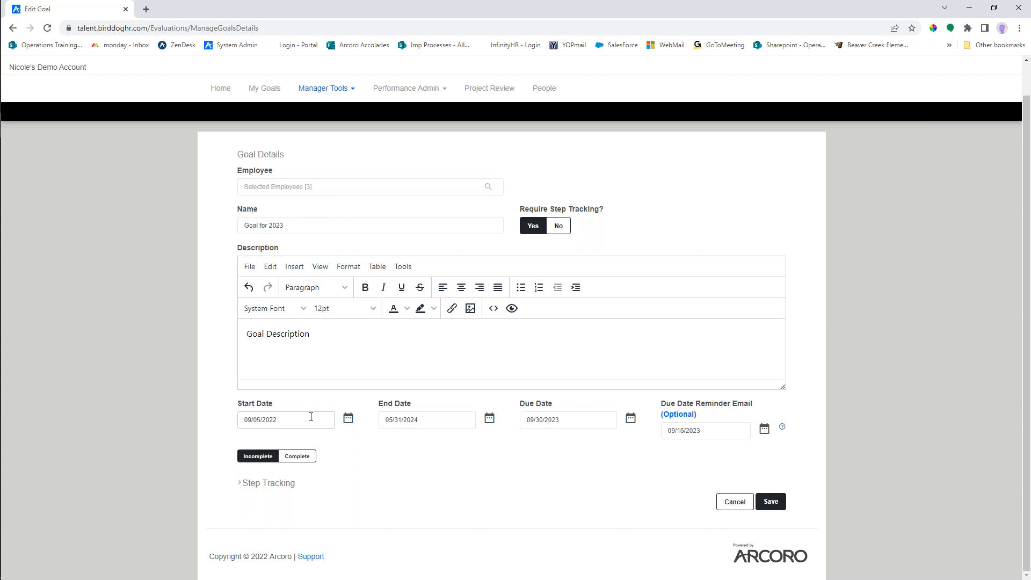
pyautogui.click(439, 425)
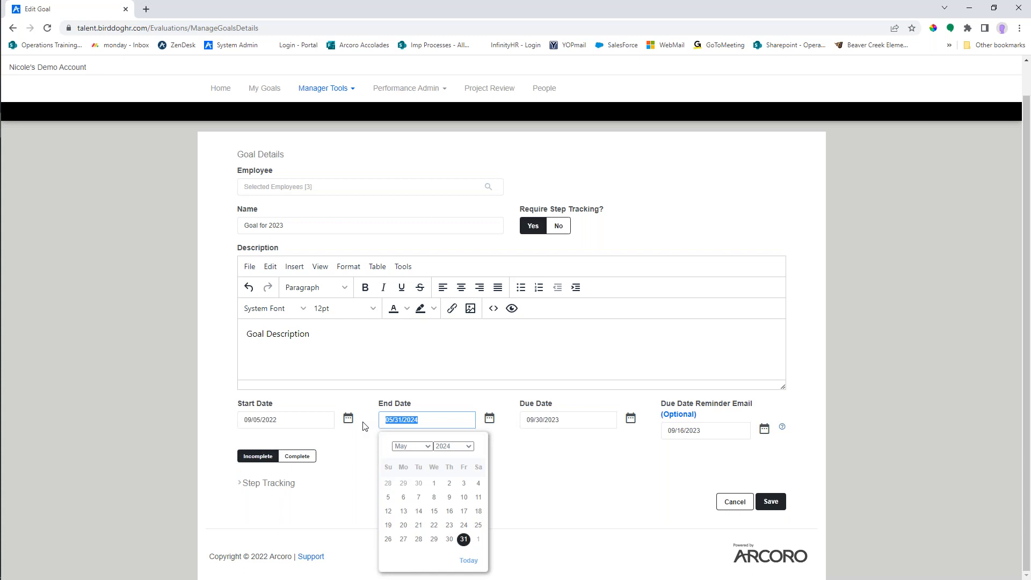
pyautogui.write('10/31/')
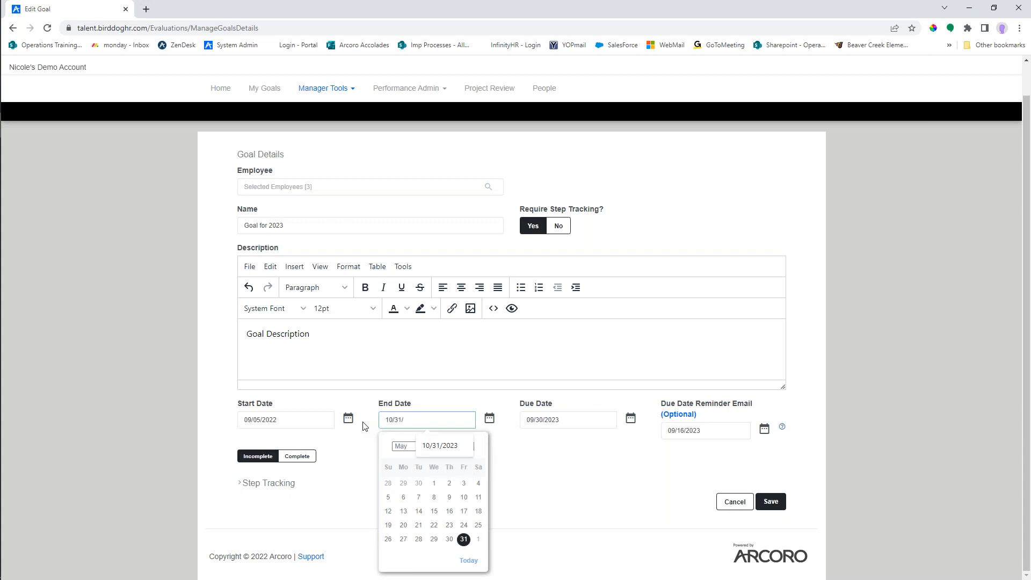
pyautogui.write('20233')
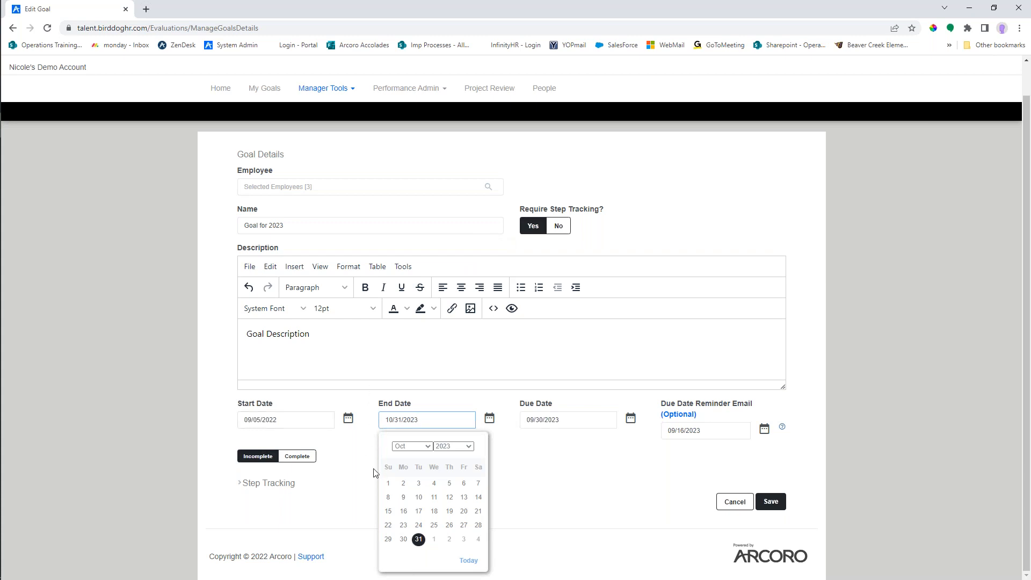
pyautogui.click(541, 453)
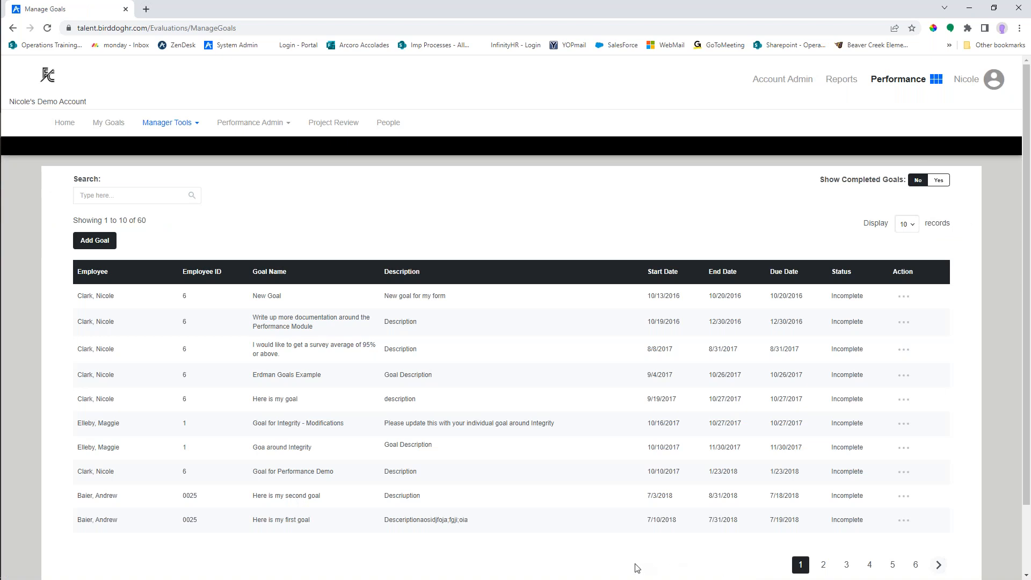
# - Search the goals list by the employee's first name and open the comments of that employee's Goal for 2023
pyautogui.click(191, 125)
pyautogui.scroll(-1, 750, 431)
pyautogui.scroll(1, 749, 426)
pyautogui.click(138, 195)
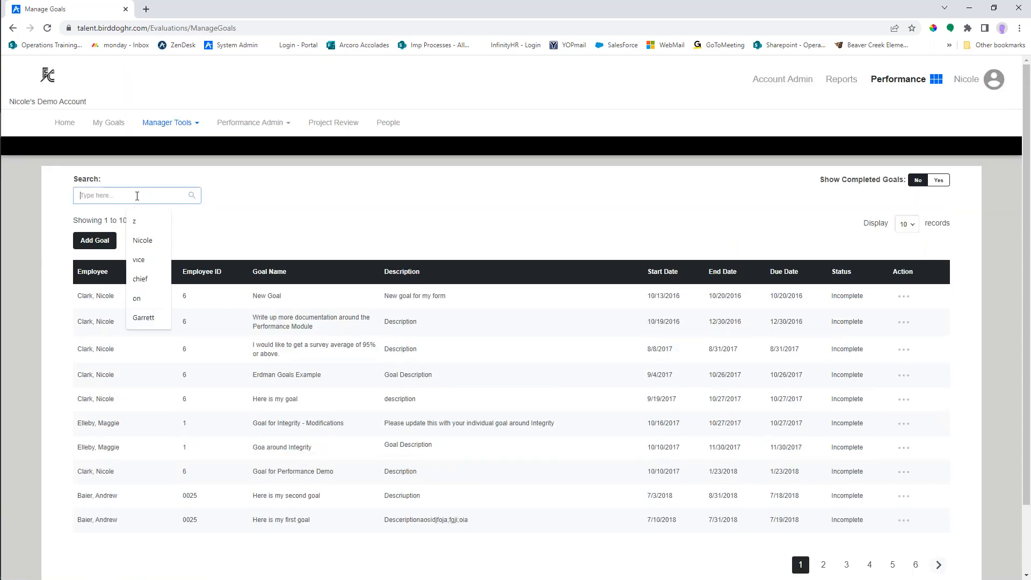
pyautogui.write('bern')
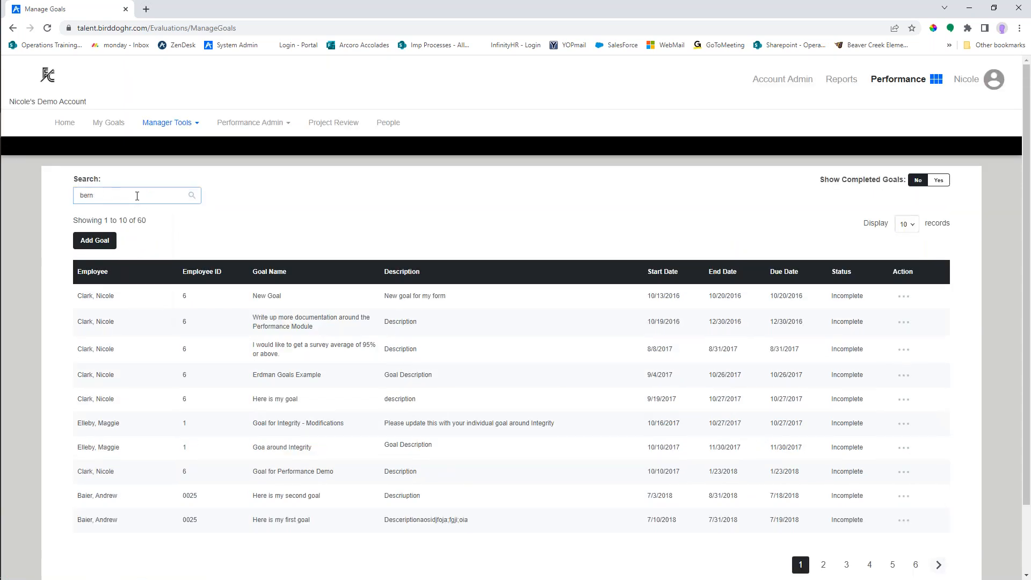
pyautogui.write('uie')
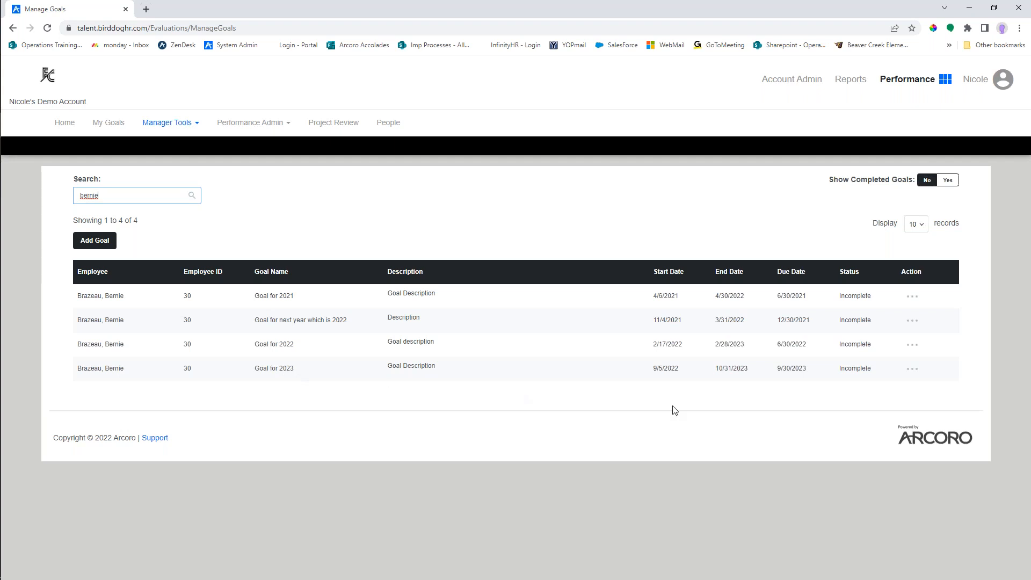
pyautogui.click(914, 370)
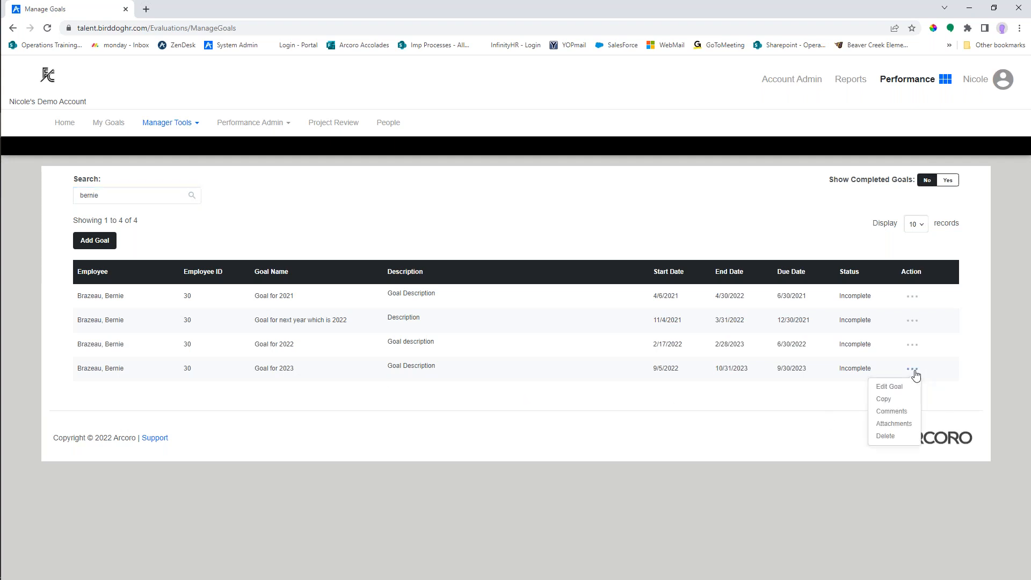
pyautogui.click(903, 412)
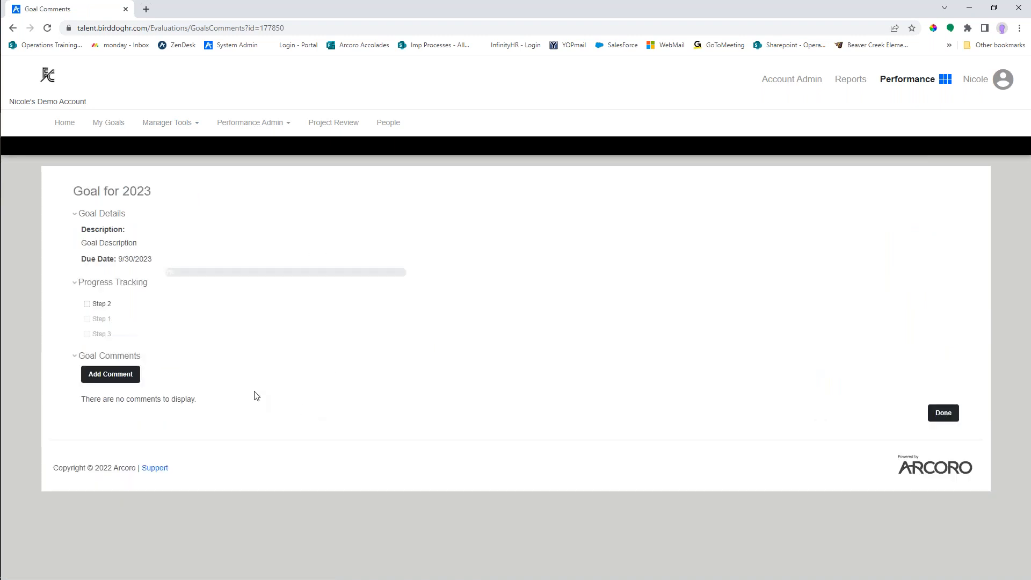
# - Mark Step 2 of the goal as completed and add the update description "Update"
pyautogui.click(87, 305)
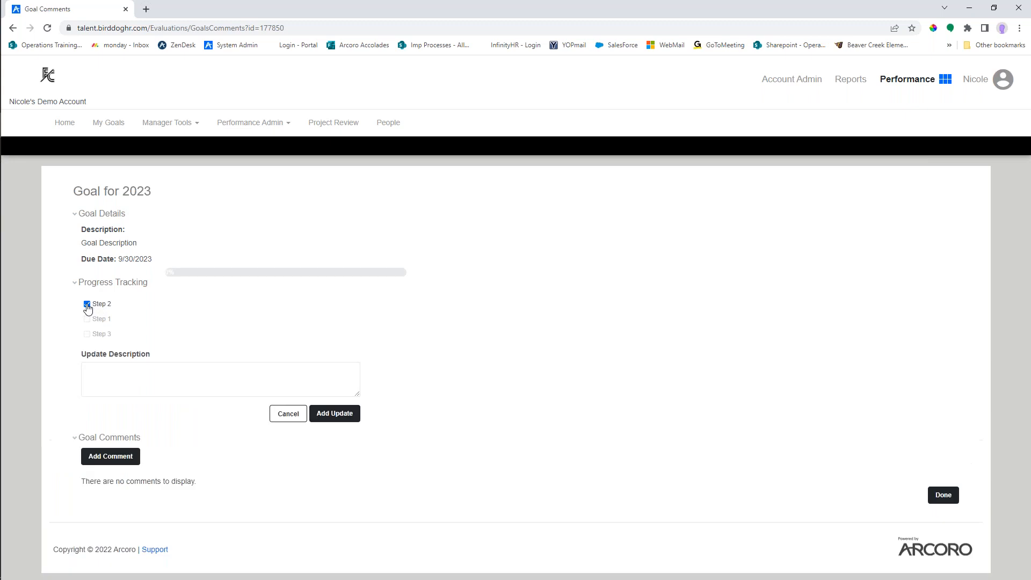
pyautogui.click(338, 417)
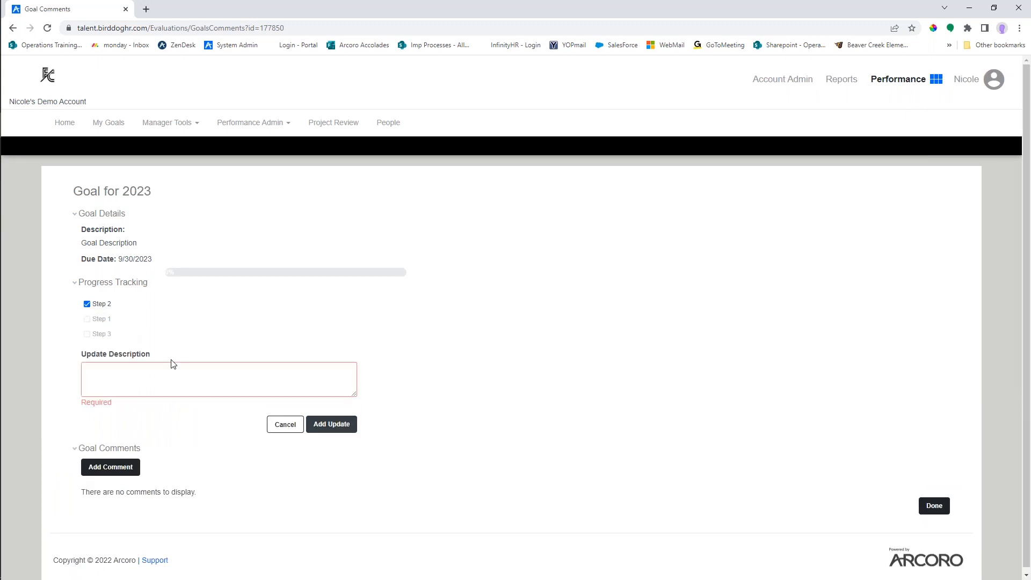
pyautogui.write('Update')
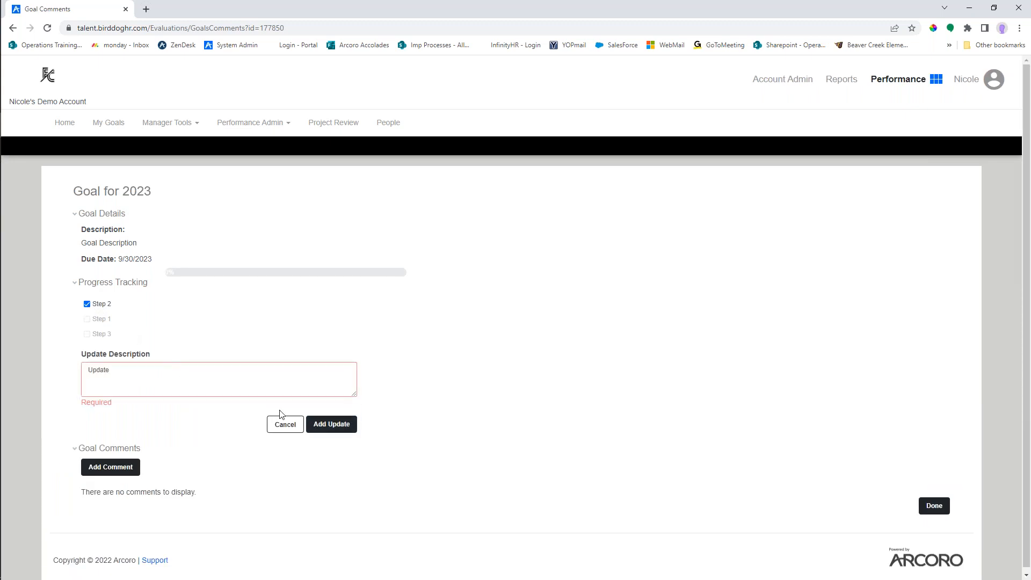
pyautogui.click(328, 428)
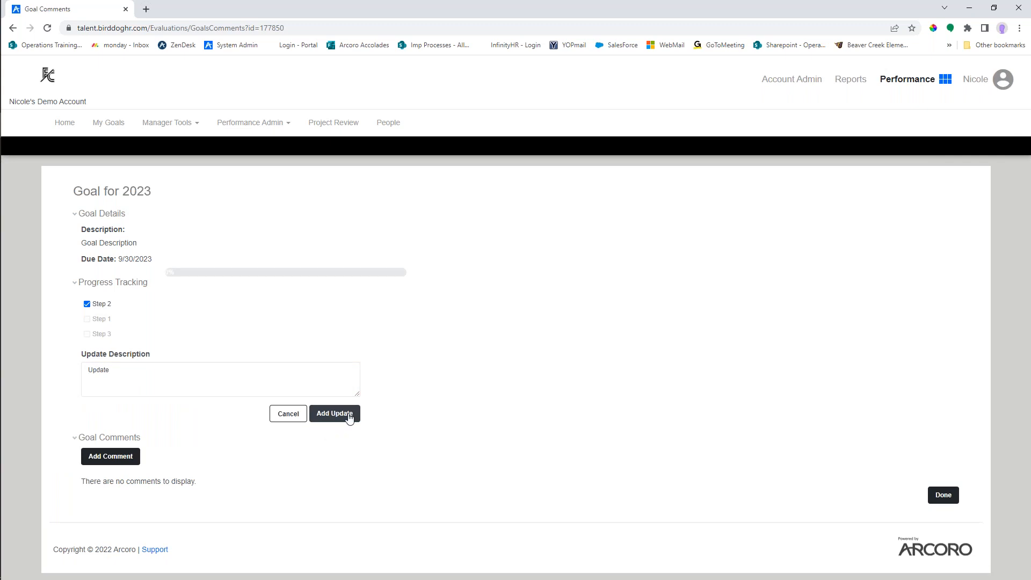
pyautogui.click(349, 416)
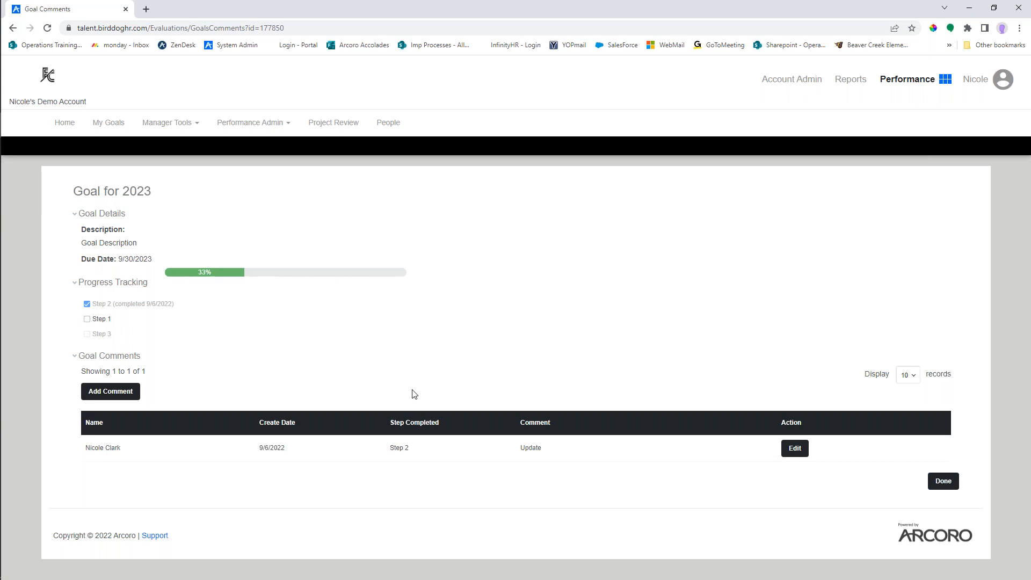
# - Add the comment "Doing great!" to the goal, save it and return to the goals list
pyautogui.click(110, 396)
pyautogui.click(523, 448)
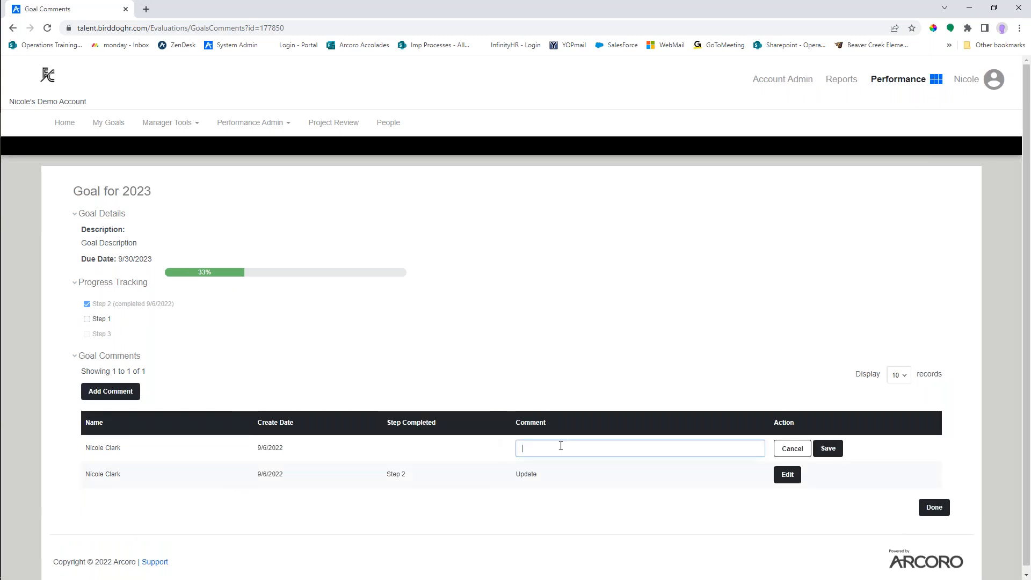
pyautogui.write('Doing great!')
pyautogui.click(827, 449)
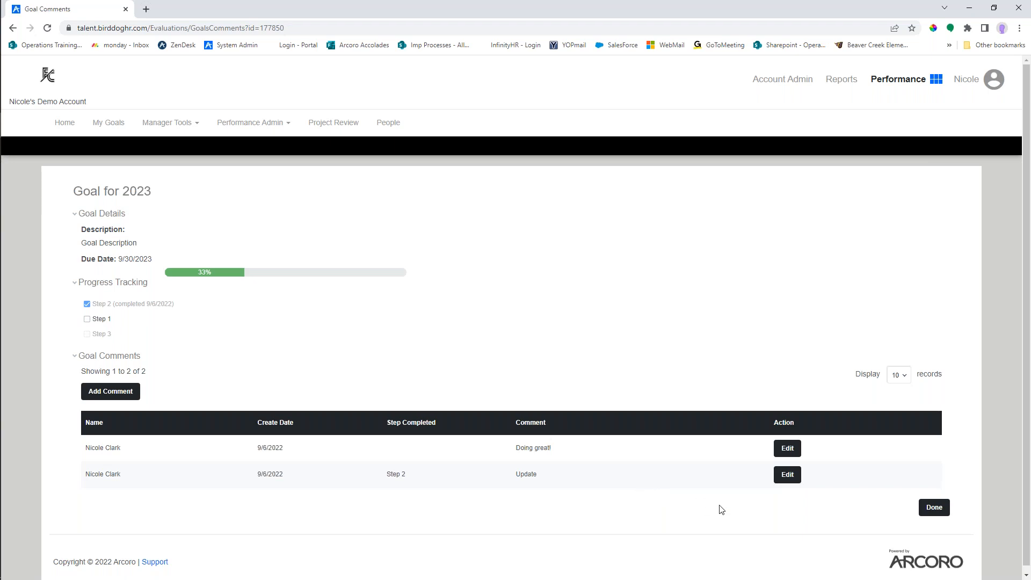
pyautogui.click(939, 508)
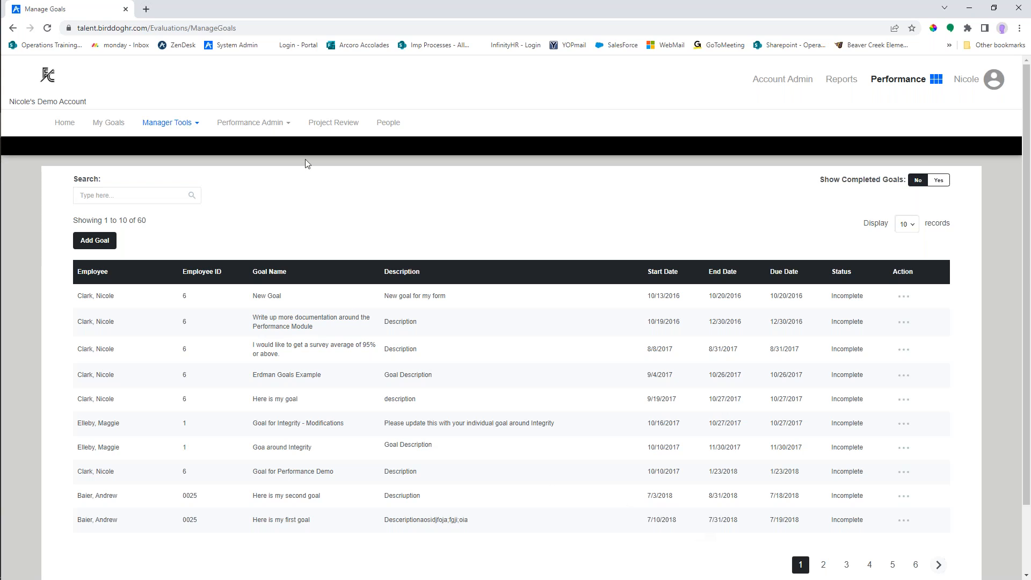
pyautogui.click(288, 124)
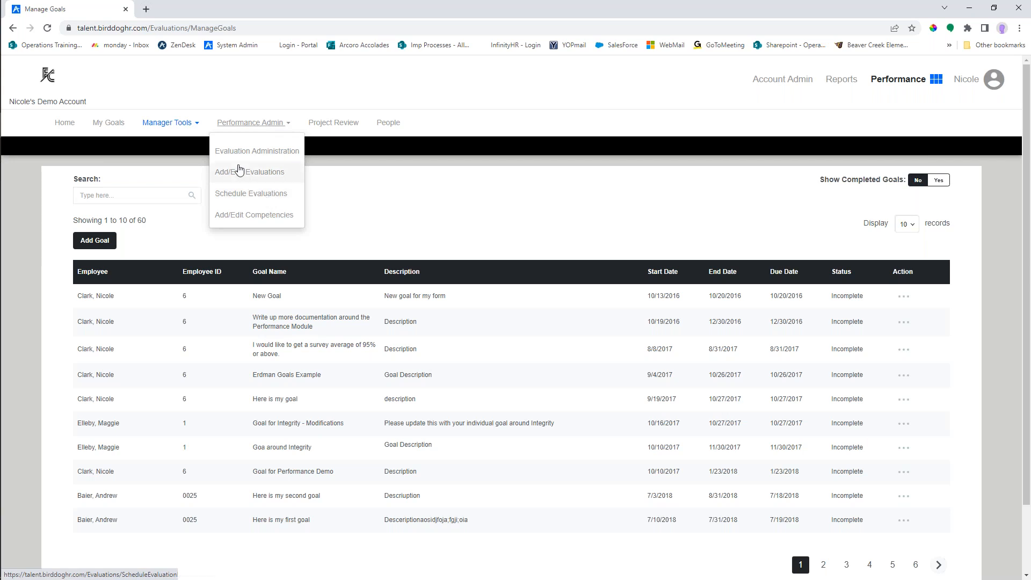
pyautogui.click(196, 125)
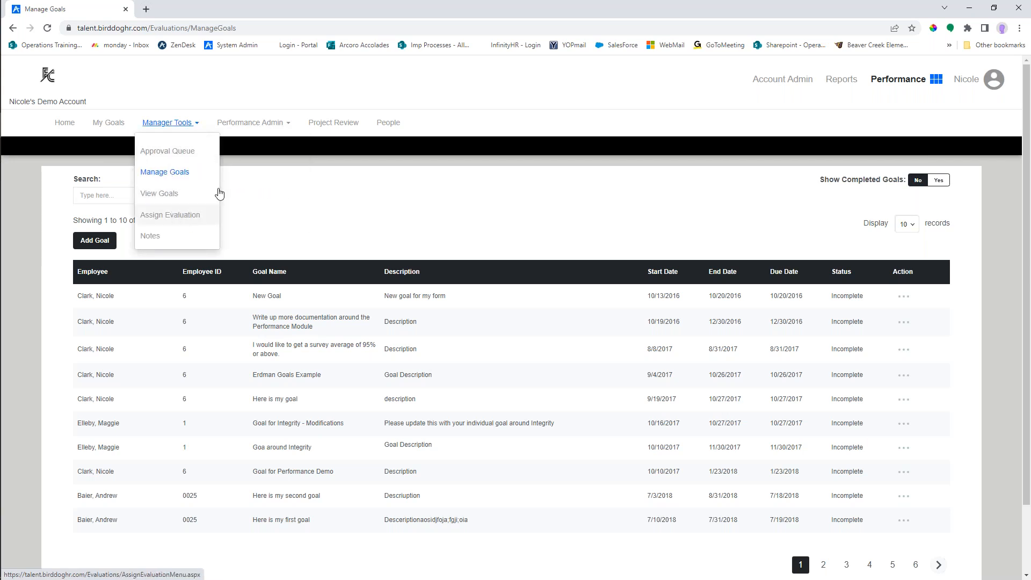
pyautogui.click(285, 127)
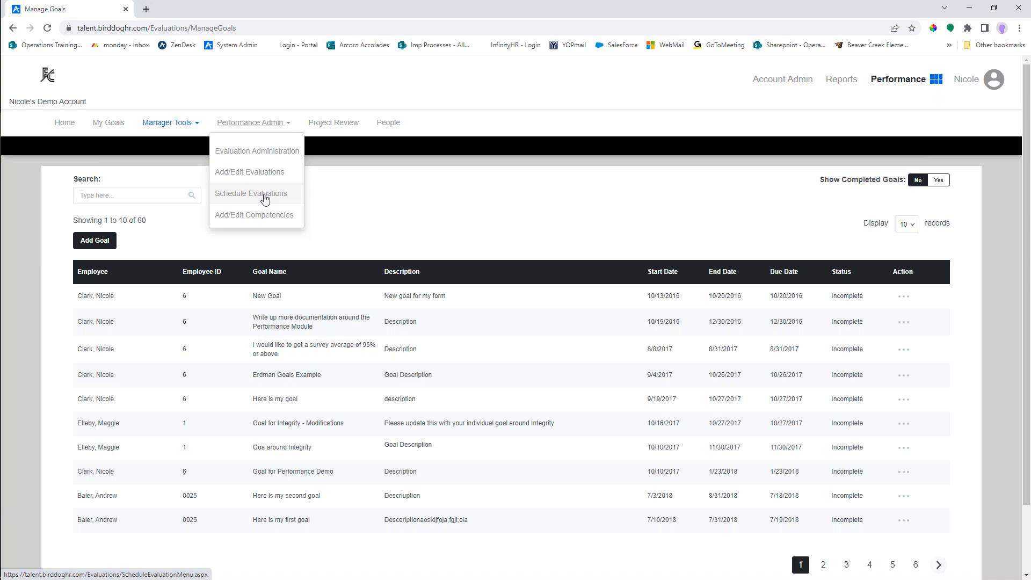
pyautogui.click(197, 125)
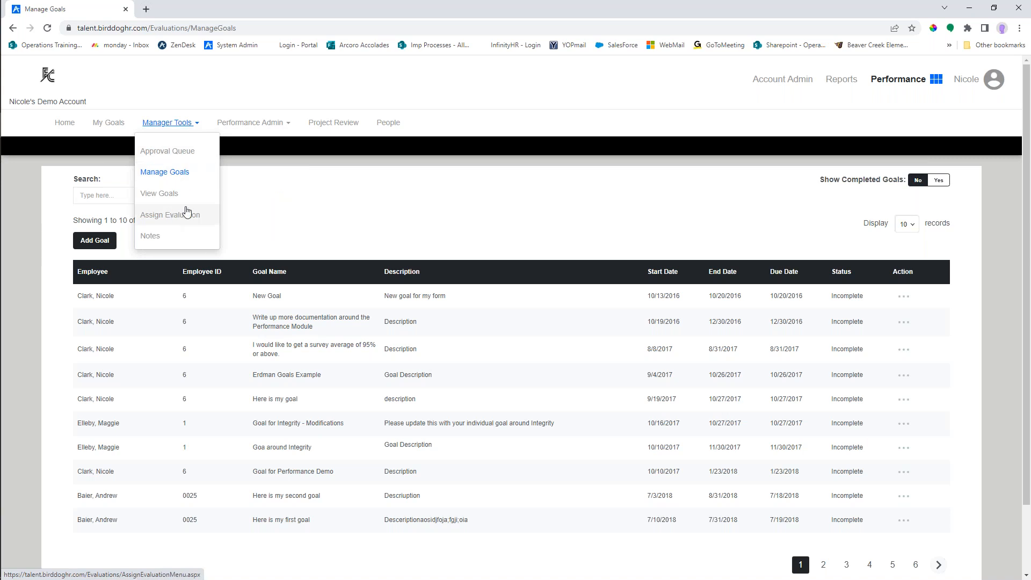
# - Start a new item in Schedule Evaluations and choose 2023**Simple Evaluation Form** as its evaluation form
pyautogui.click(269, 124)
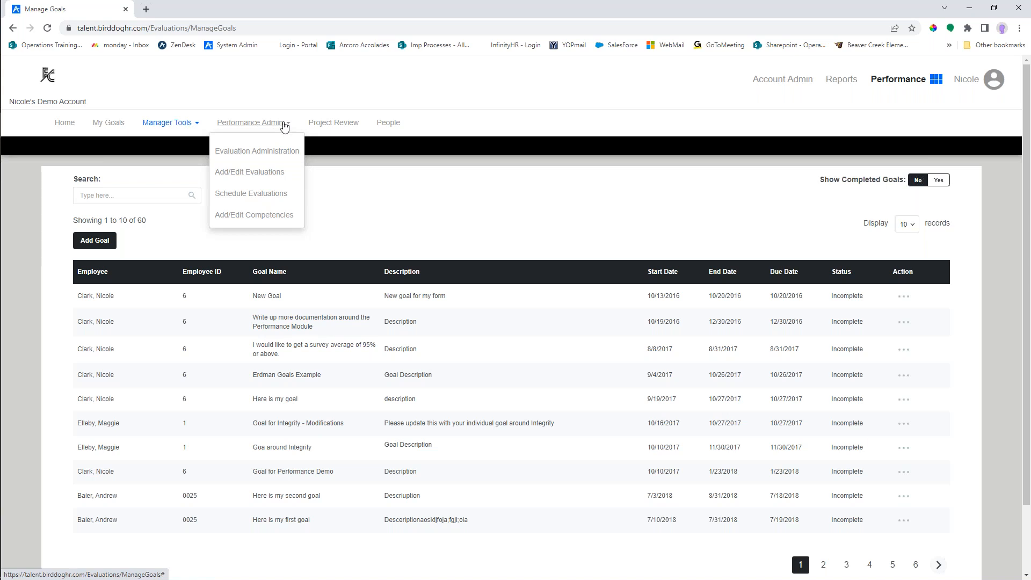
pyautogui.click(264, 193)
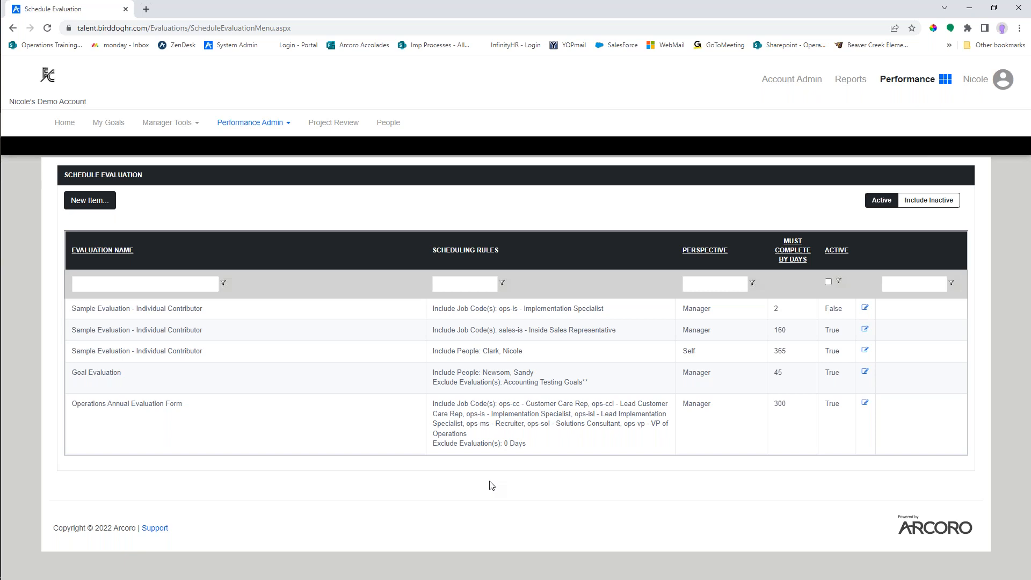
pyautogui.click(94, 202)
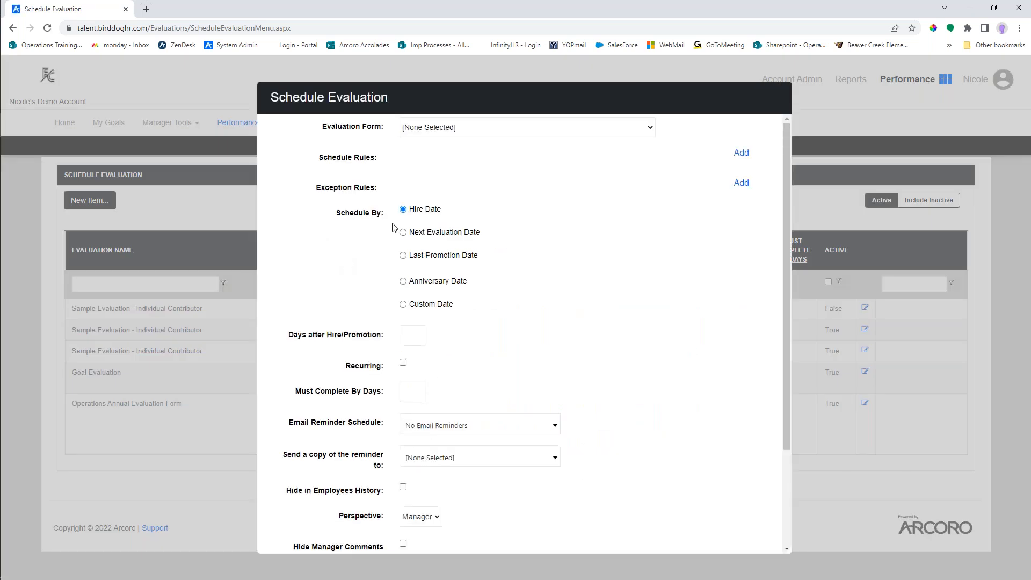
pyautogui.click(465, 127)
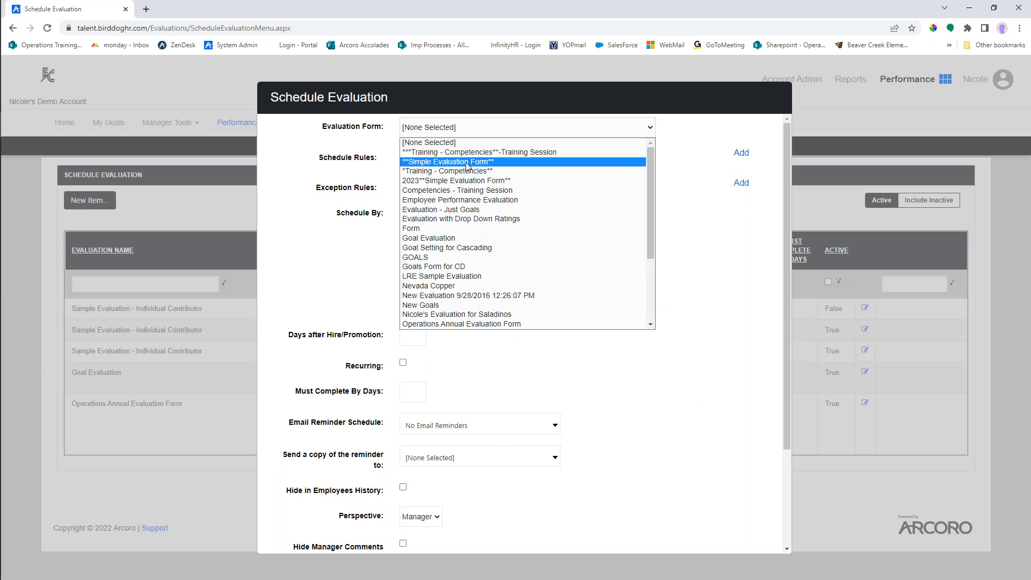
pyautogui.click(467, 181)
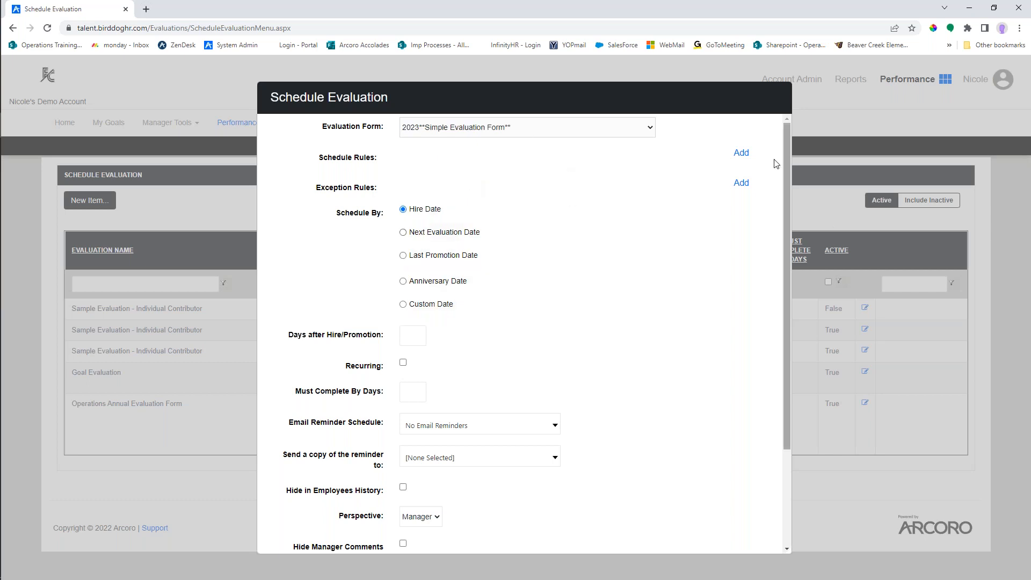
# - Add a schedule rule including the job codes Account Manager - Lead Account Manager, ADM - ADM and Chief Architect - Chief Architect
pyautogui.click(741, 154)
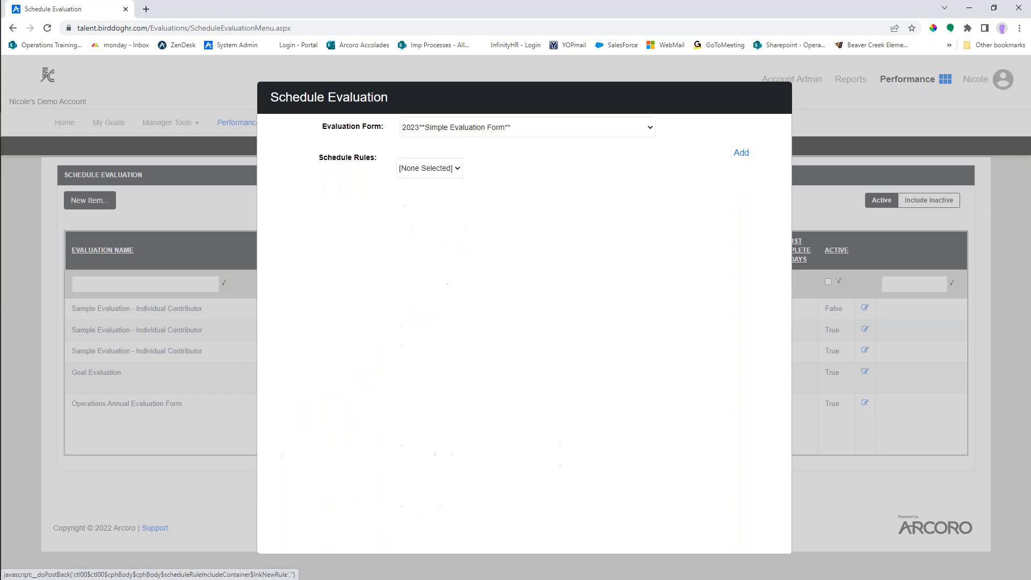
pyautogui.click(445, 170)
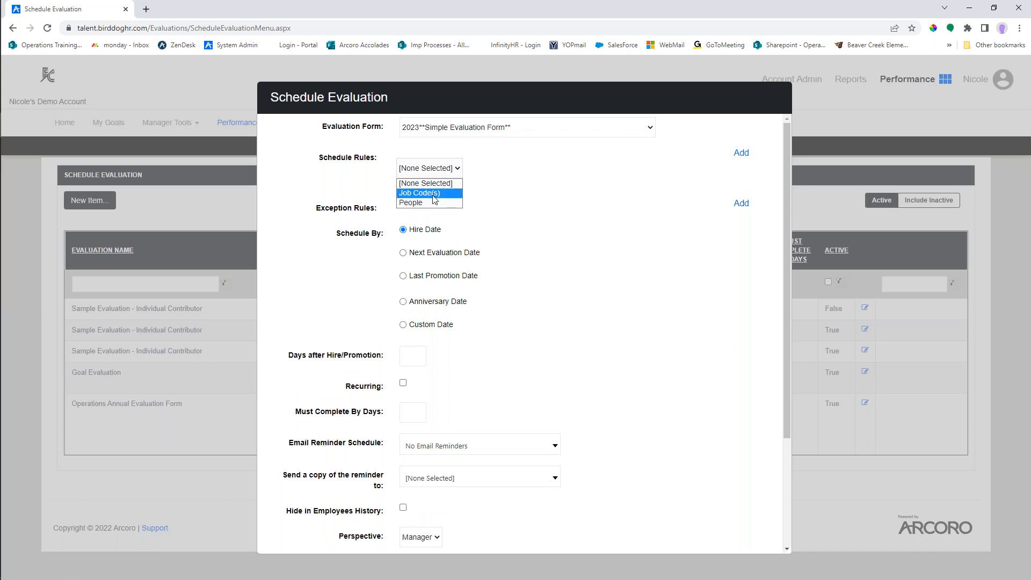
pyautogui.click(432, 193)
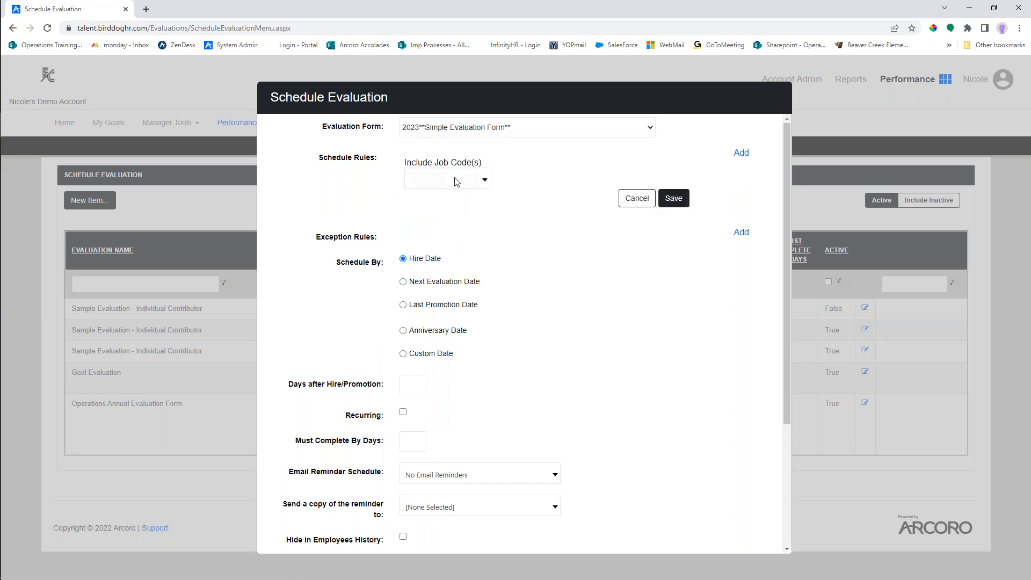
pyautogui.click(455, 181)
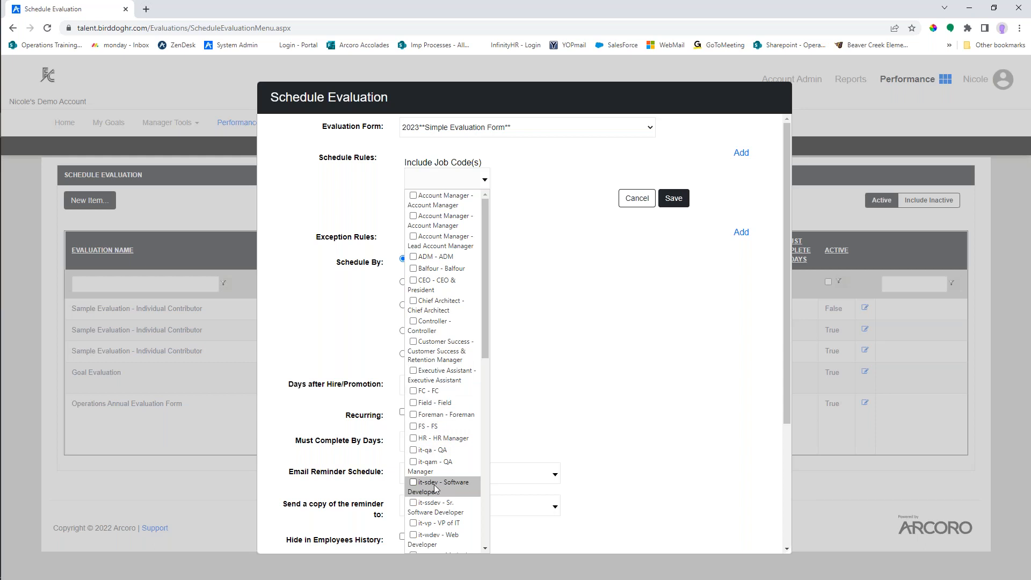
pyautogui.click(413, 301)
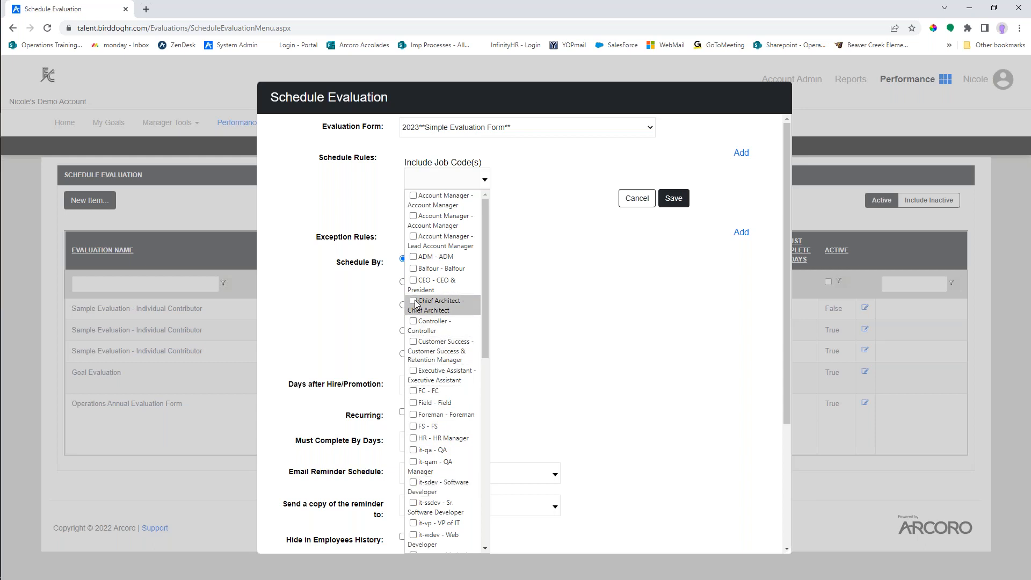
pyautogui.click(413, 257)
pyautogui.click(414, 237)
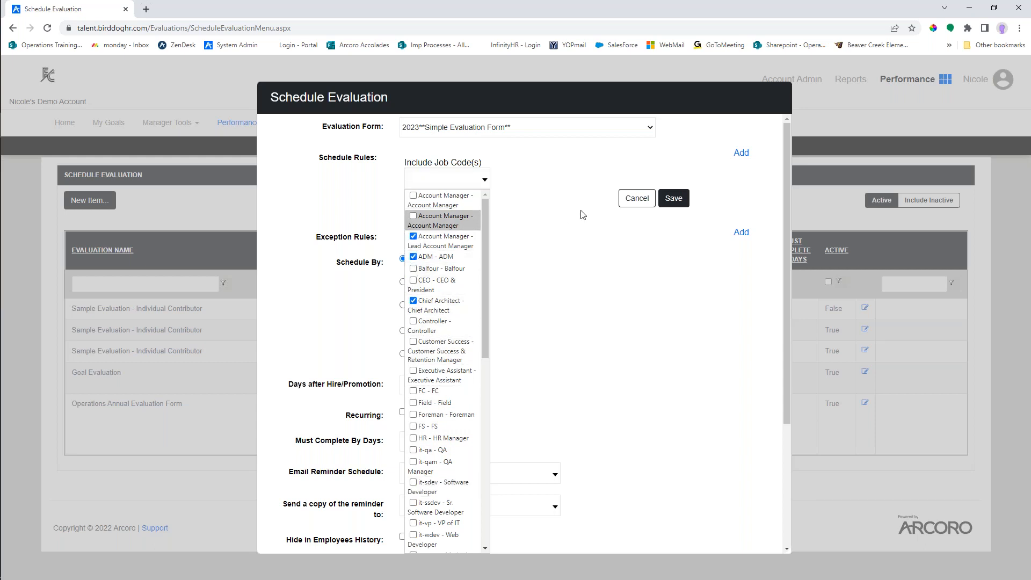
pyautogui.click(678, 200)
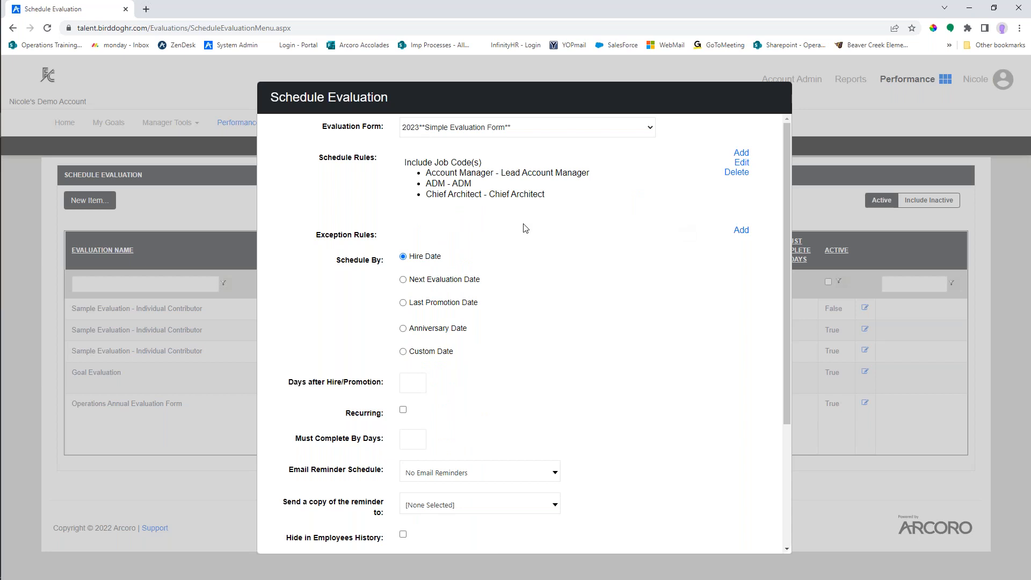
# - Draft an exception rule excluding people assigned Competencies - Training Session within the prior 120 days, and discard the rule
pyautogui.click(739, 231)
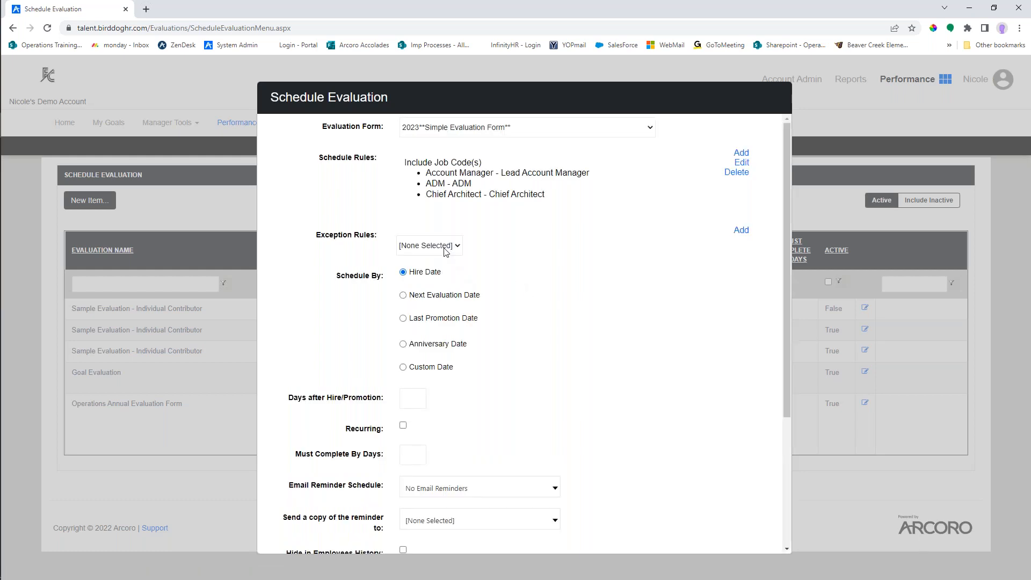
pyautogui.click(445, 247)
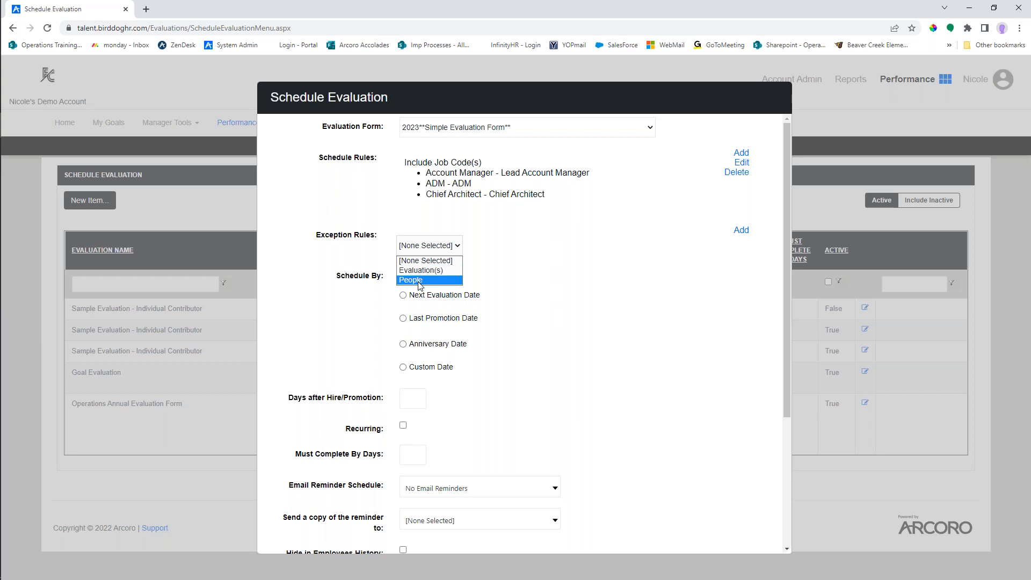
pyautogui.click(434, 271)
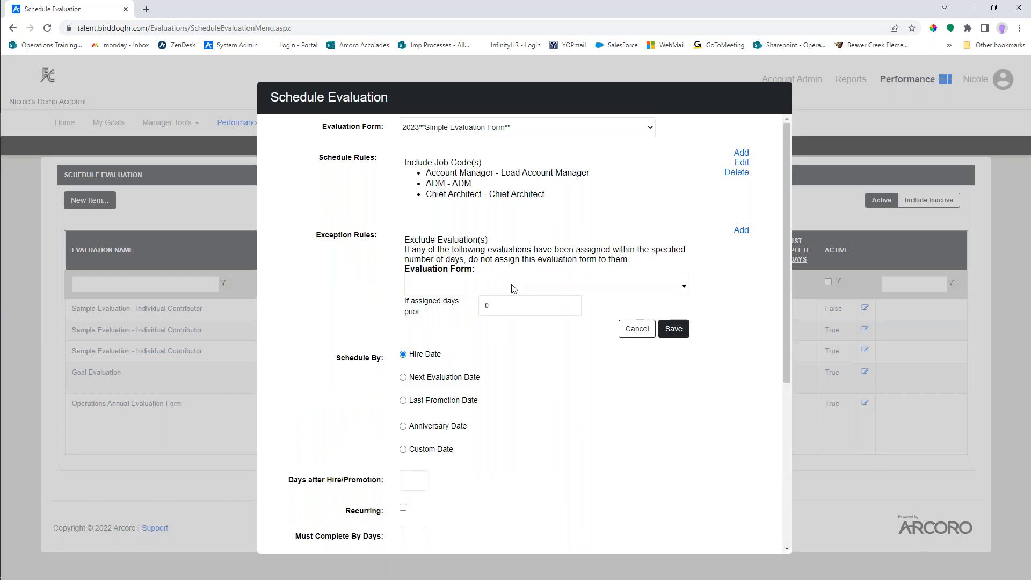
pyautogui.click(513, 288)
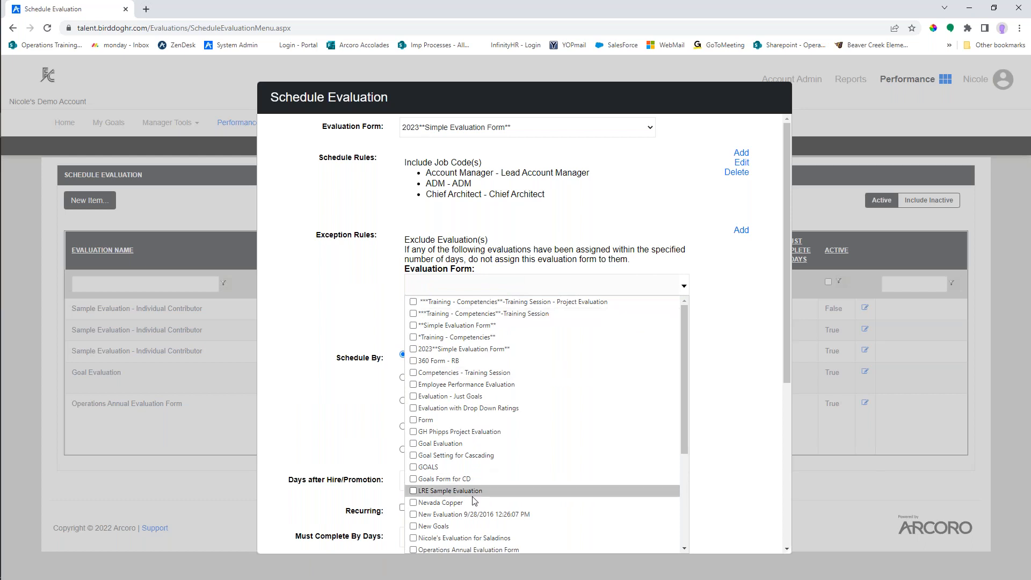
pyautogui.click(415, 376)
pyautogui.click(748, 322)
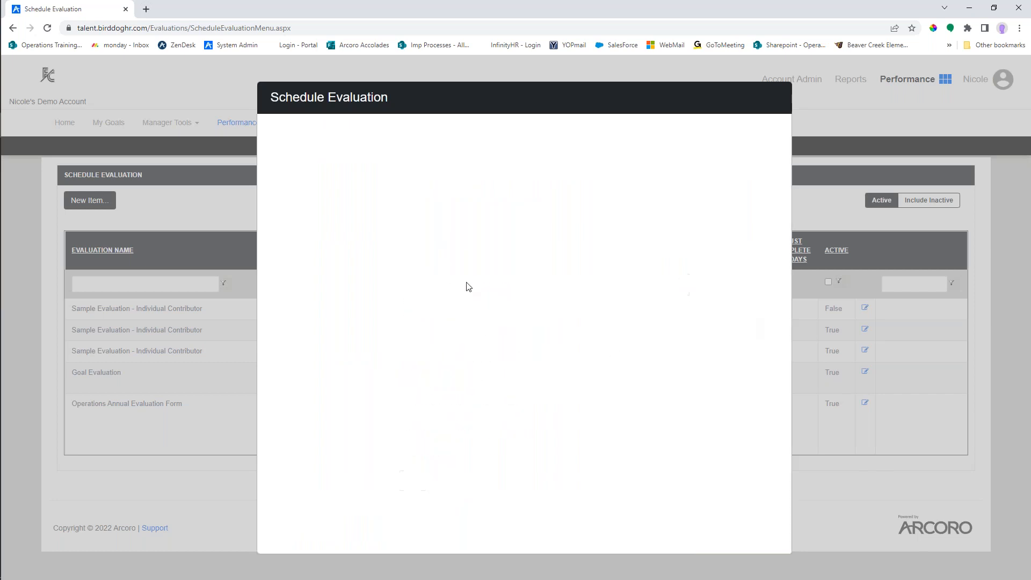
pyautogui.moveTo(495, 307); pyautogui.dragTo(450, 313)
pyautogui.write('120')
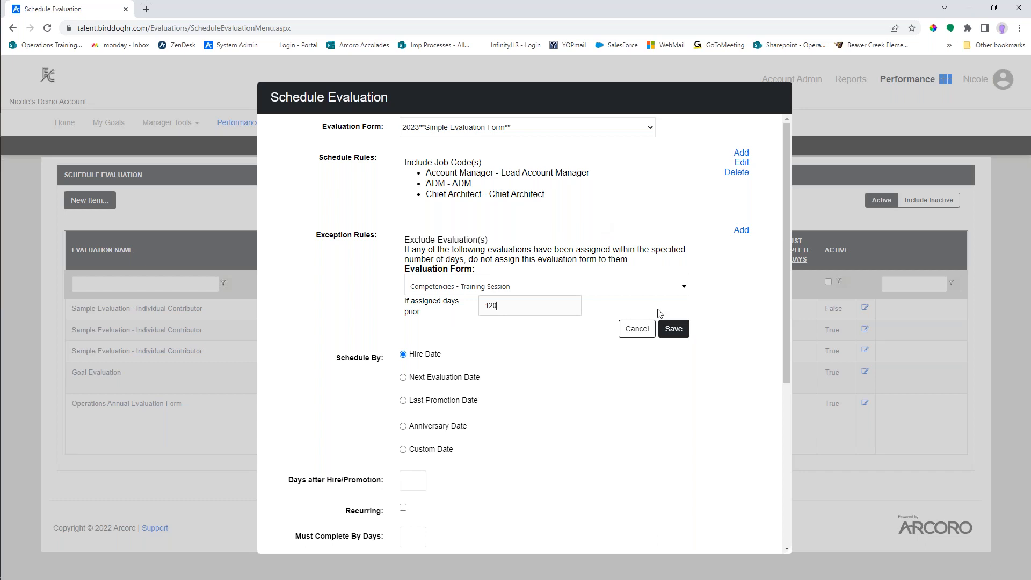
pyautogui.click(635, 330)
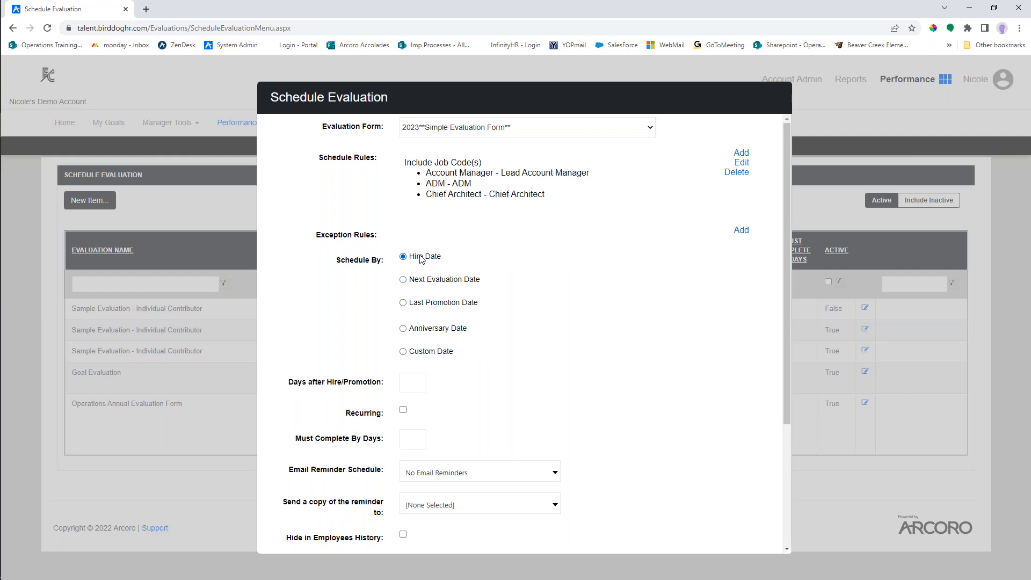
# - Try scheduling by hire date with 60 days after hire, and by anniversary date with 21 days before due
pyautogui.click(417, 381)
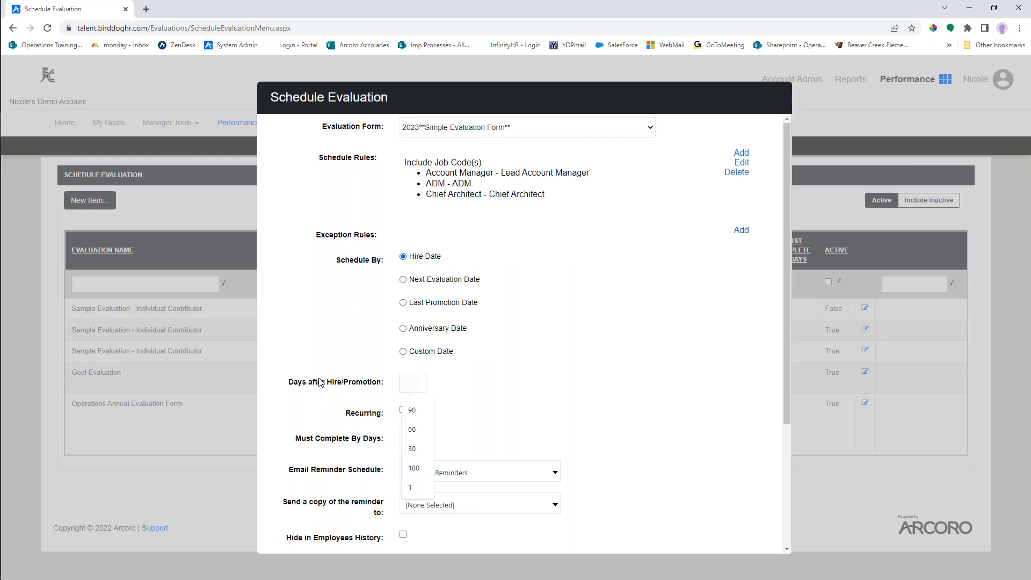
pyautogui.write('60')
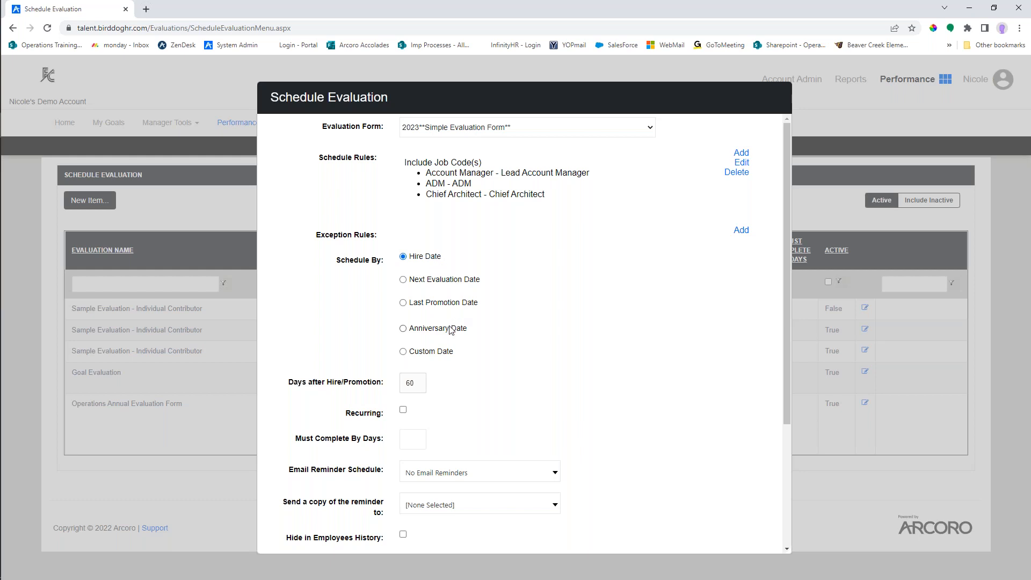
pyautogui.tripleClick(447, 330)
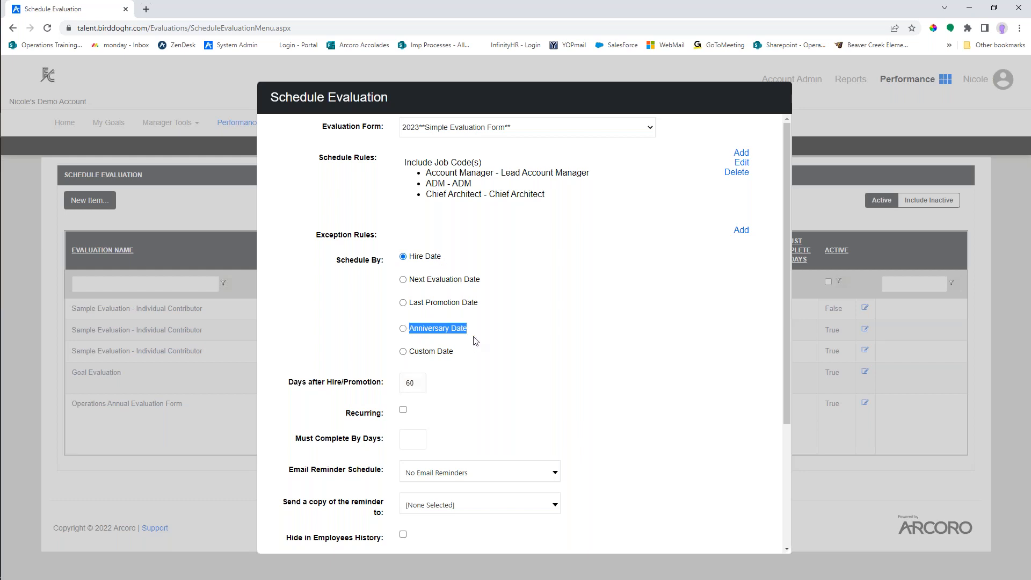
pyautogui.click(403, 329)
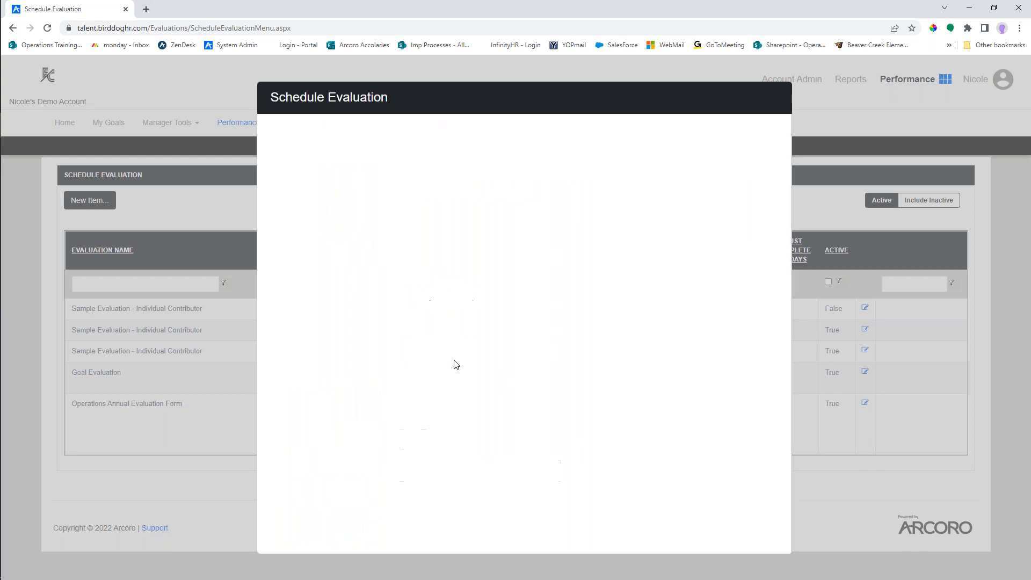
pyautogui.click(407, 381)
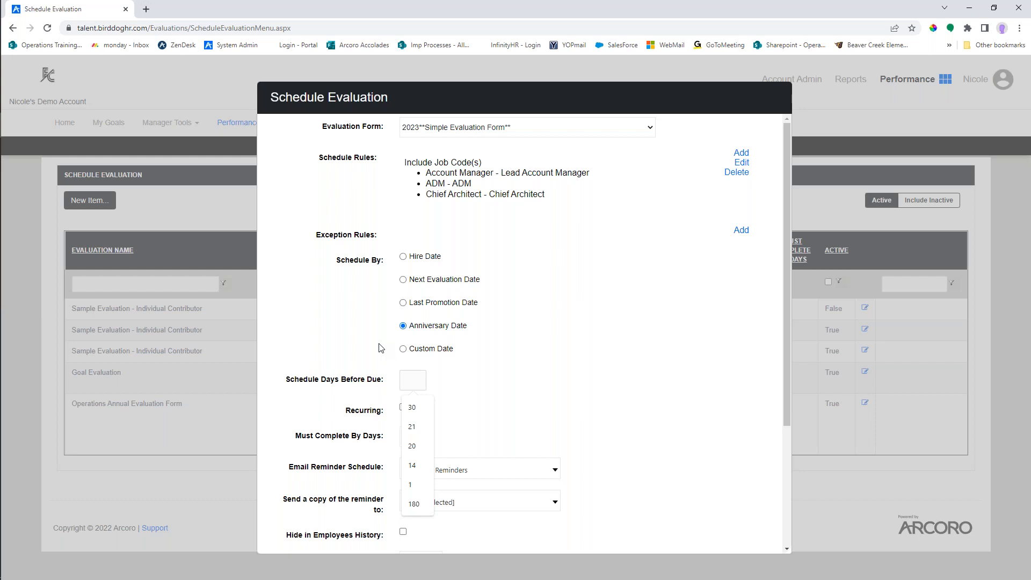
pyautogui.write('21')
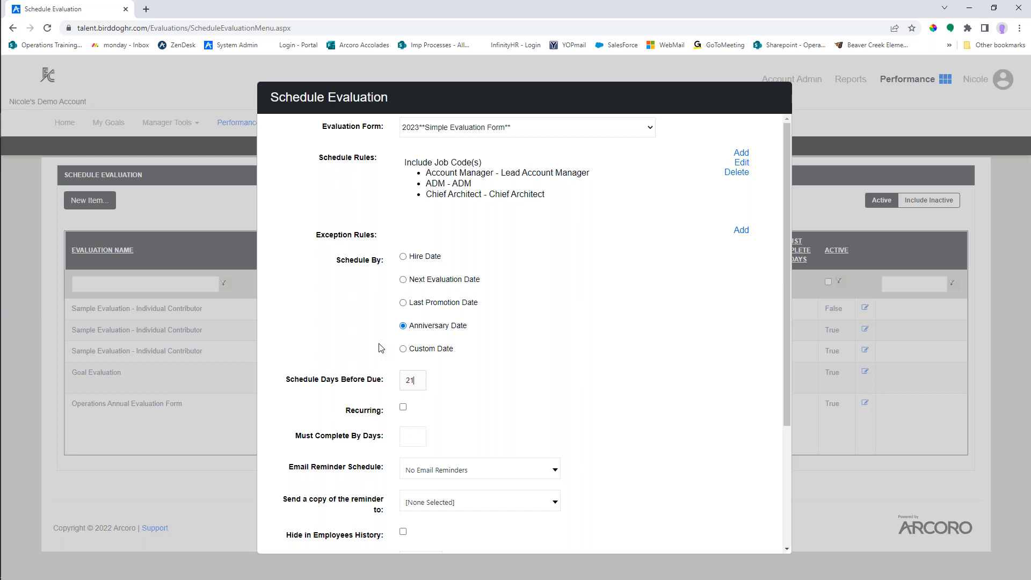
pyautogui.moveTo(424, 379); pyautogui.dragTo(400, 382)
pyautogui.press('BackSpace')
# - Schedule the evaluation by the custom date 10/17/2022
pyautogui.click(403, 349)
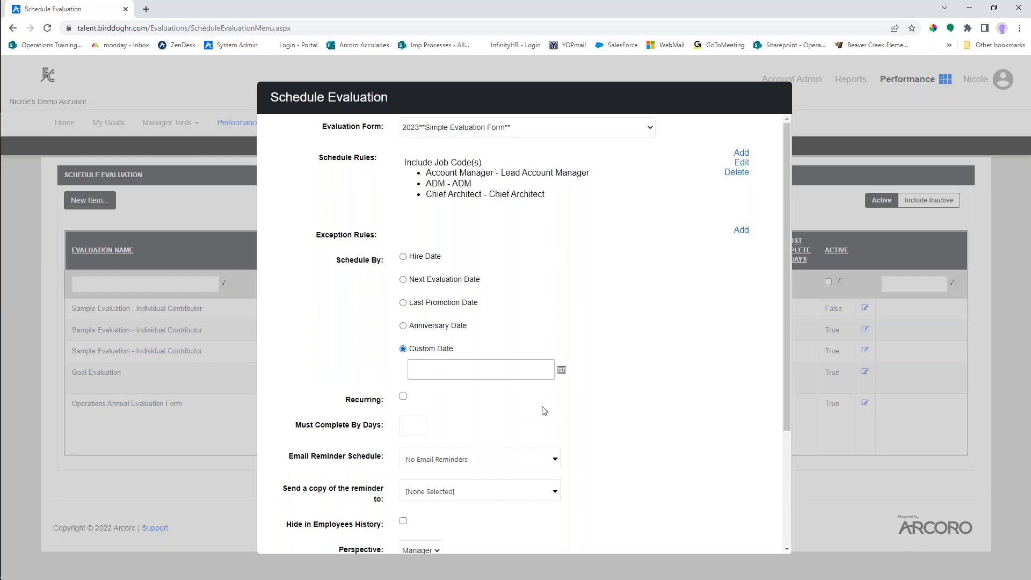
pyautogui.click(561, 370)
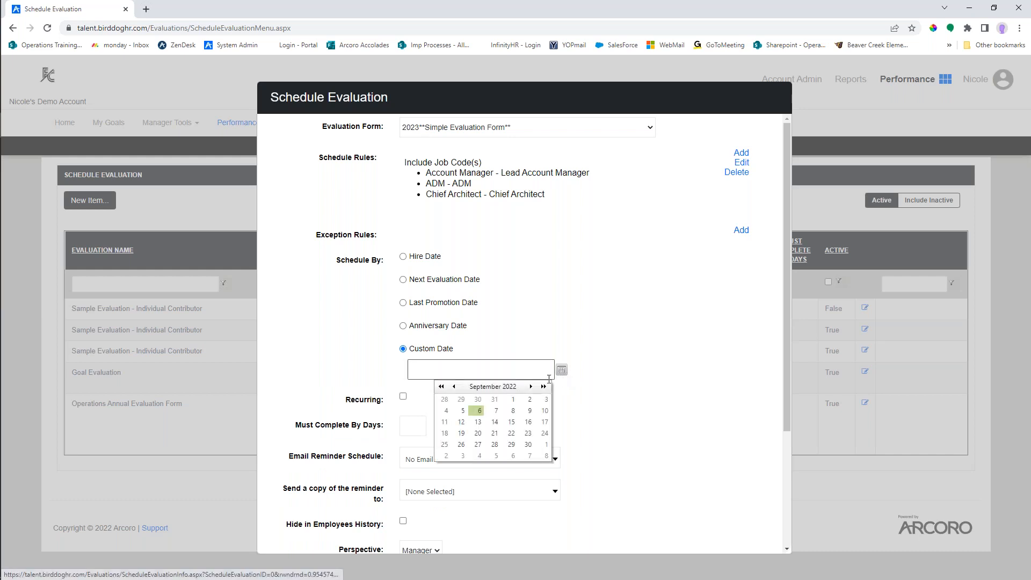
pyautogui.click(531, 389)
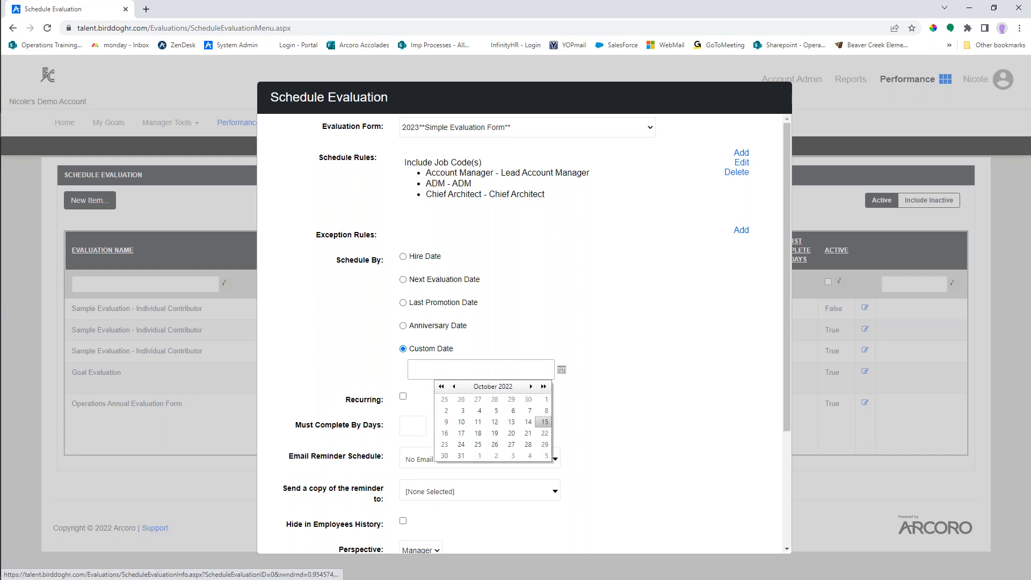
pyautogui.click(462, 432)
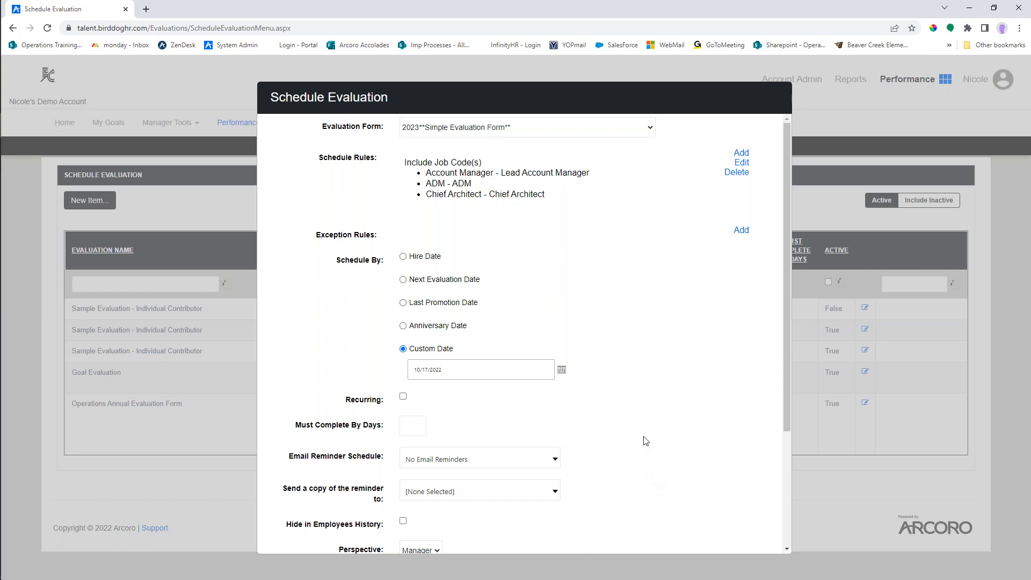
# - Try making the evaluation recur every 90 days with the Ongoing option, and turn Recurring back off
pyautogui.scroll(-1, 648, 439)
pyautogui.scroll(-1, 649, 439)
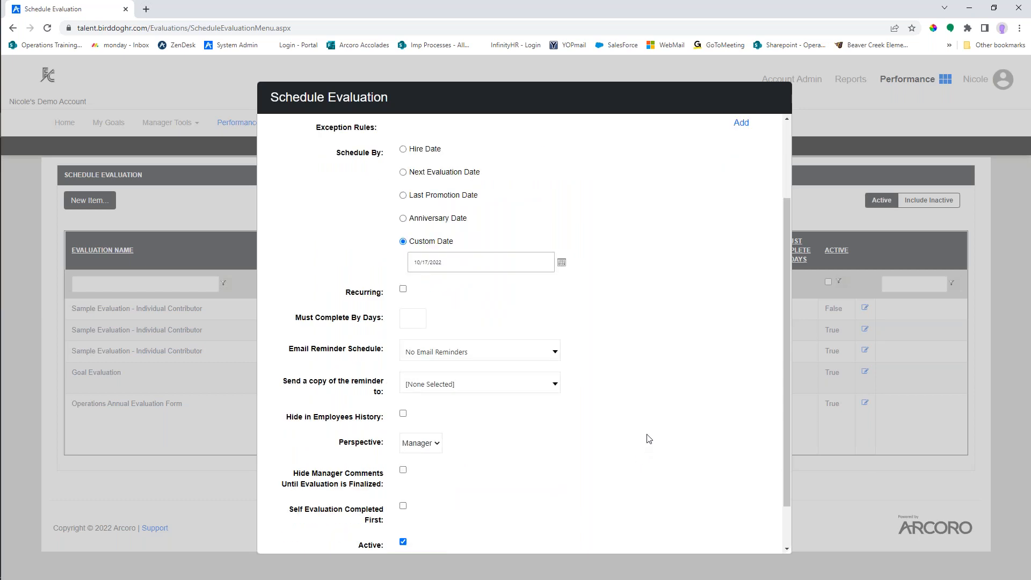
pyautogui.scroll(-1, 649, 436)
pyautogui.click(403, 235)
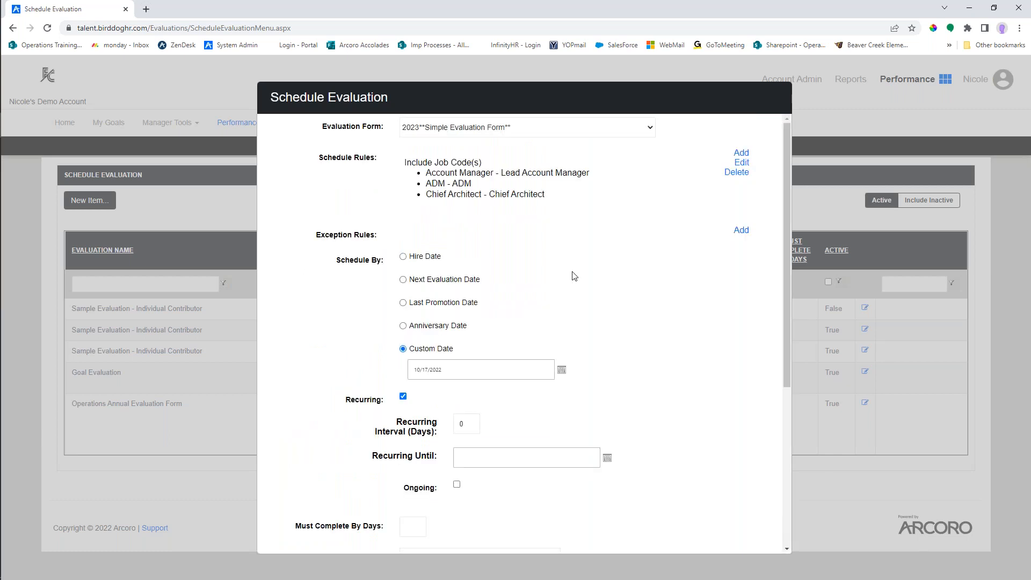
pyautogui.scroll(-2, 605, 429)
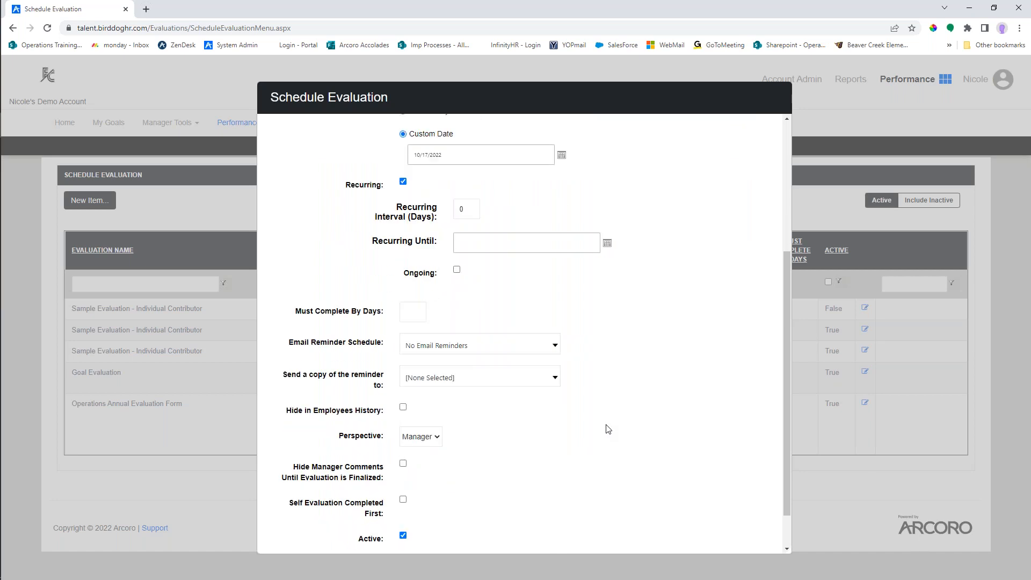
pyautogui.moveTo(474, 209); pyautogui.dragTo(436, 207)
pyautogui.write('90')
pyautogui.click(481, 242)
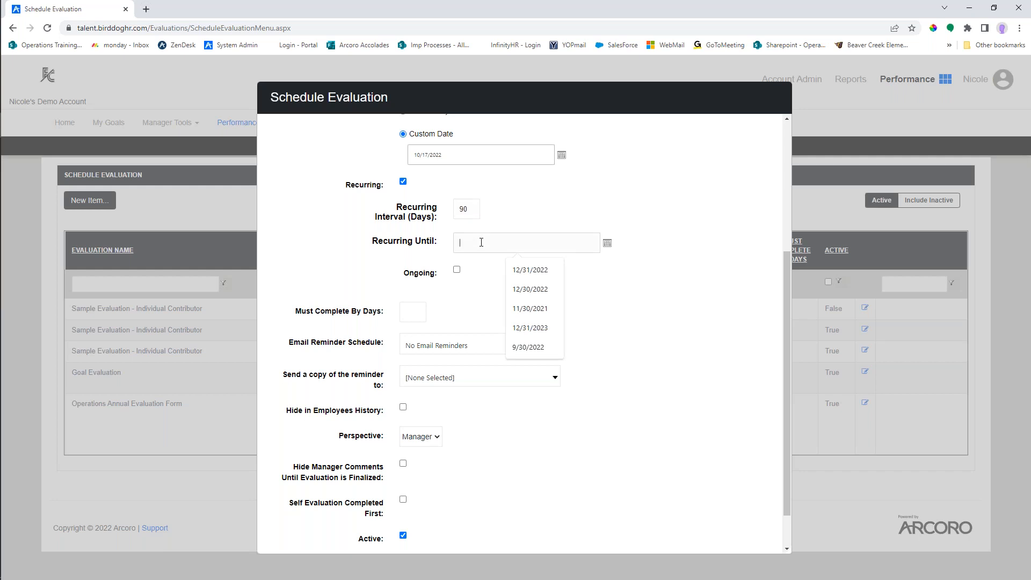
pyautogui.click(456, 272)
pyautogui.click(456, 272)
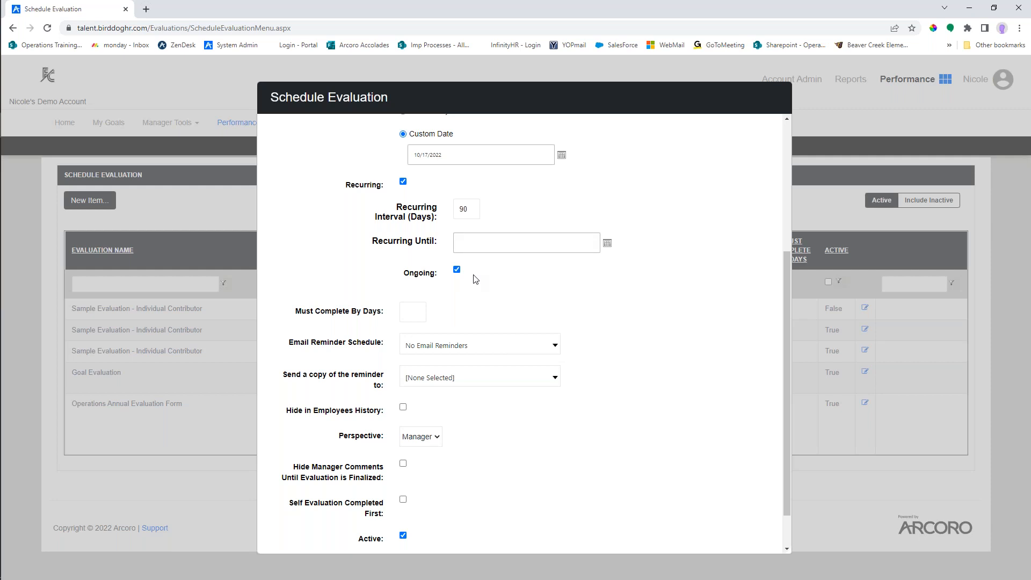
pyautogui.click(457, 269)
pyautogui.click(404, 181)
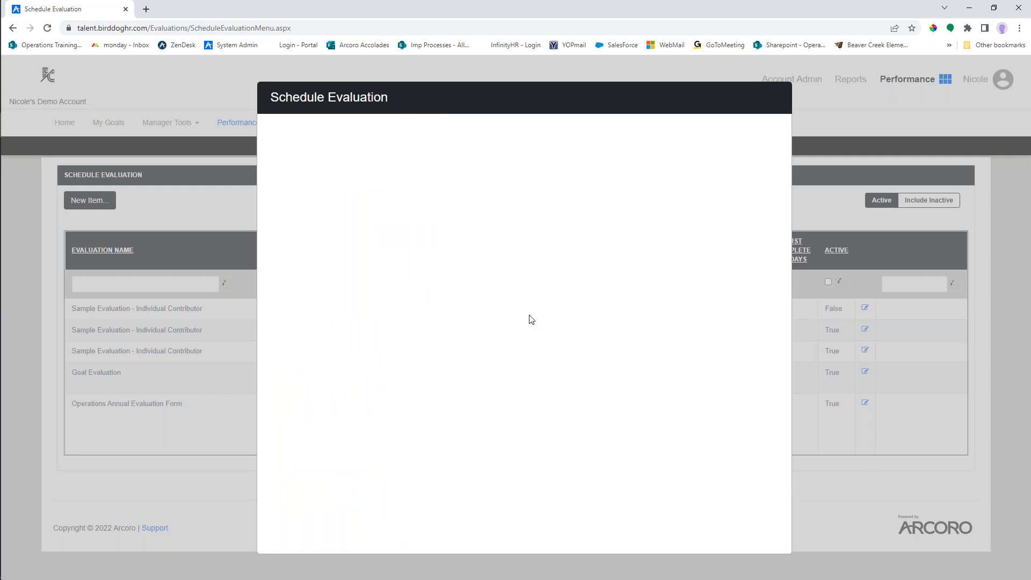
# - Set Must Complete By Days to 30 for the scheduled evaluation
pyautogui.scroll(-2, 521, 349)
pyautogui.scroll(-1, 521, 406)
pyautogui.click(410, 318)
pyautogui.scroll(-1, 655, 332)
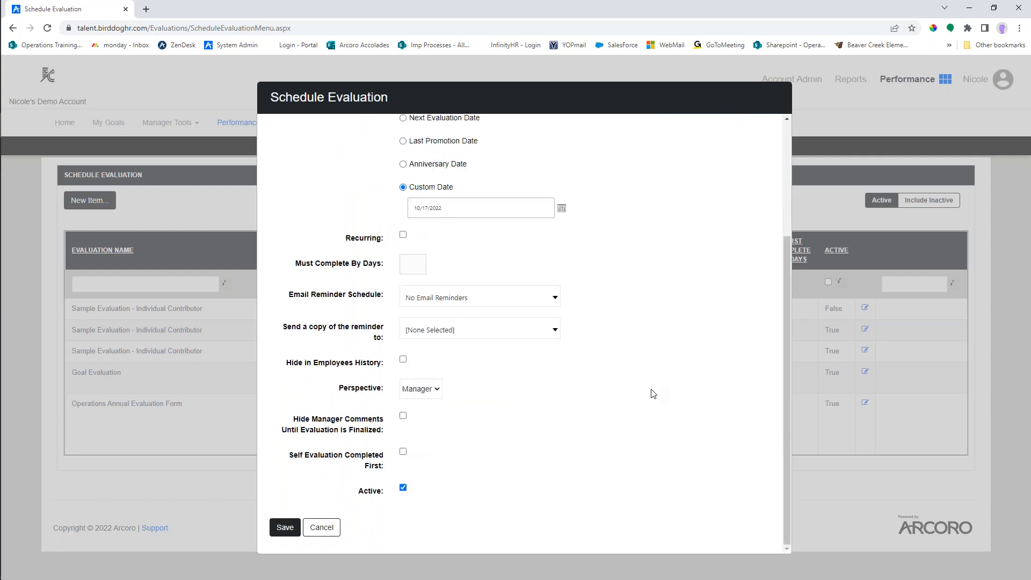
pyautogui.click(418, 262)
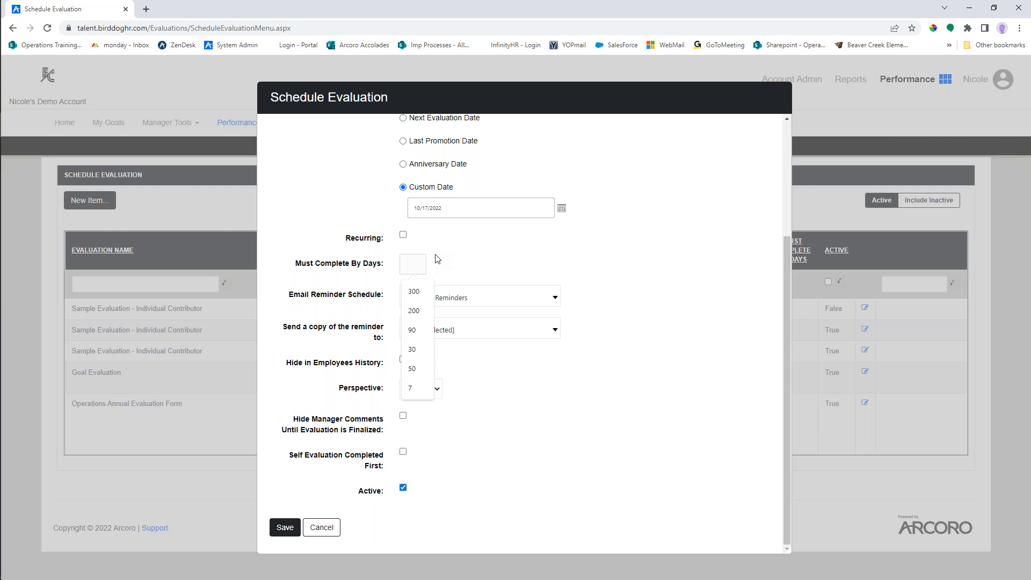
pyautogui.write('300')
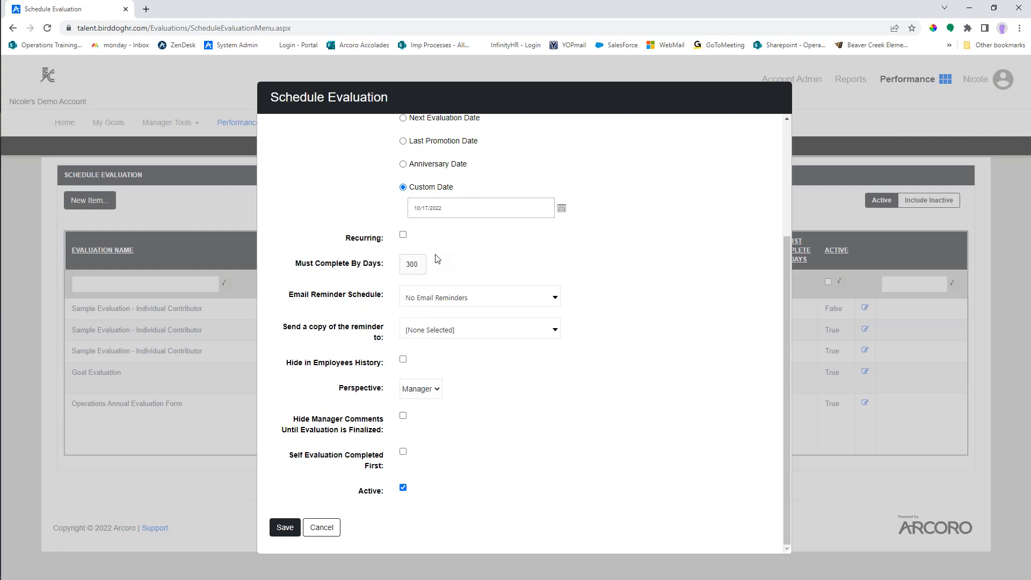
pyautogui.press('BackSpace')
pyautogui.press('BackSpace')
pyautogui.write('0')
pyautogui.click(460, 270)
# - Review the available email reminder frequencies and the Hide in Employees History setting
pyautogui.click(454, 300)
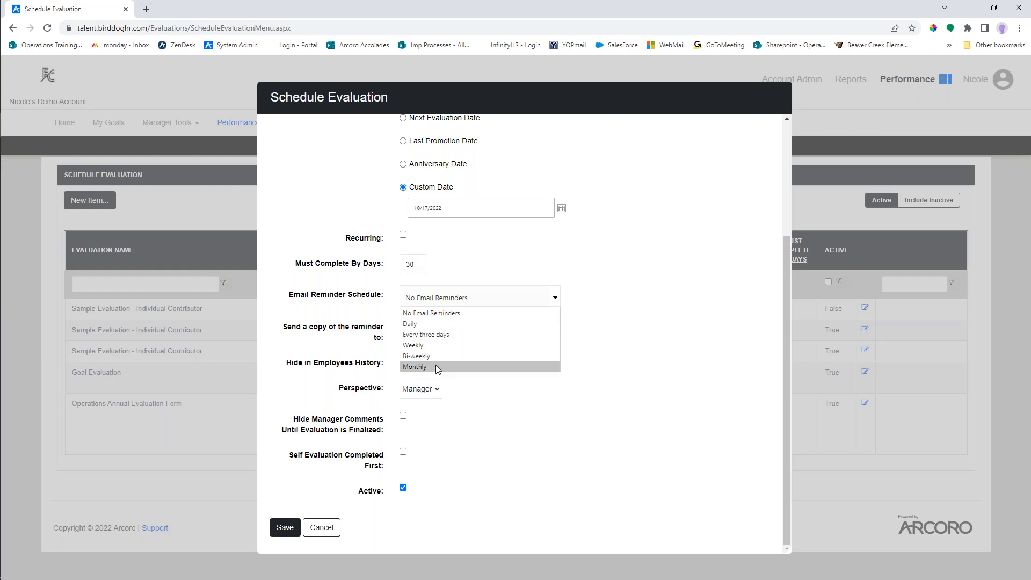
pyautogui.click(605, 302)
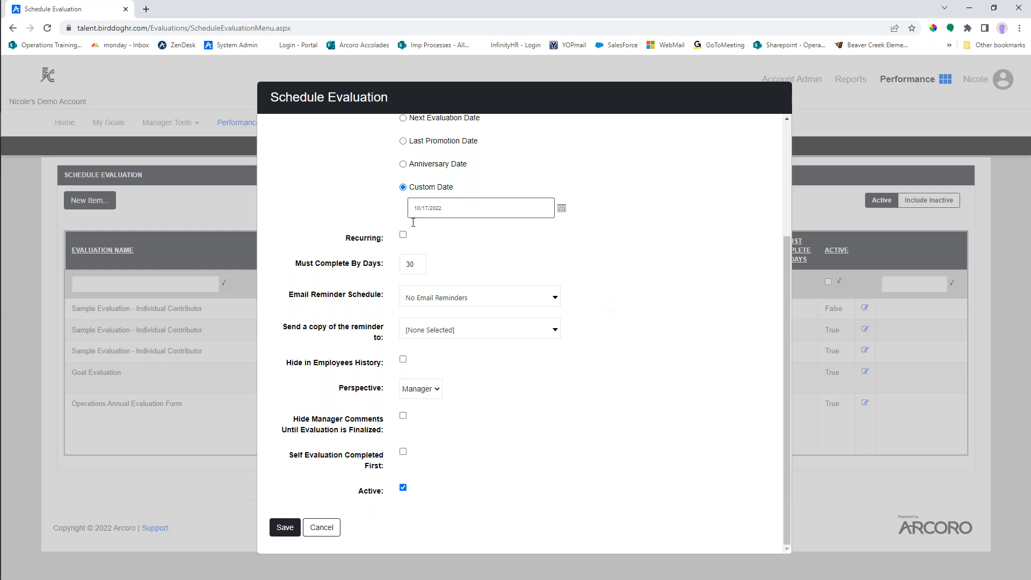
pyautogui.moveTo(386, 366); pyautogui.dragTo(273, 363)
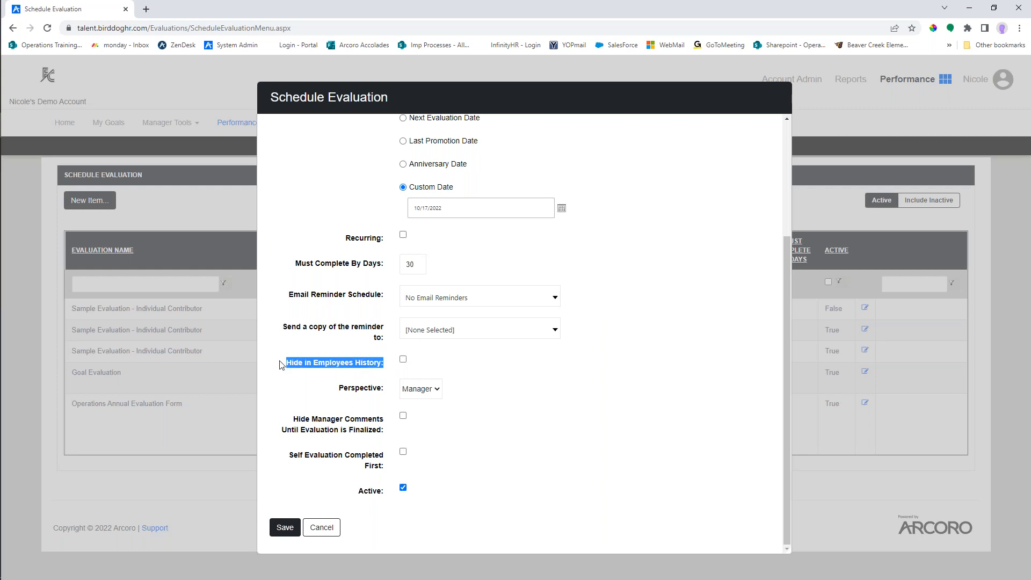
pyautogui.click(390, 368)
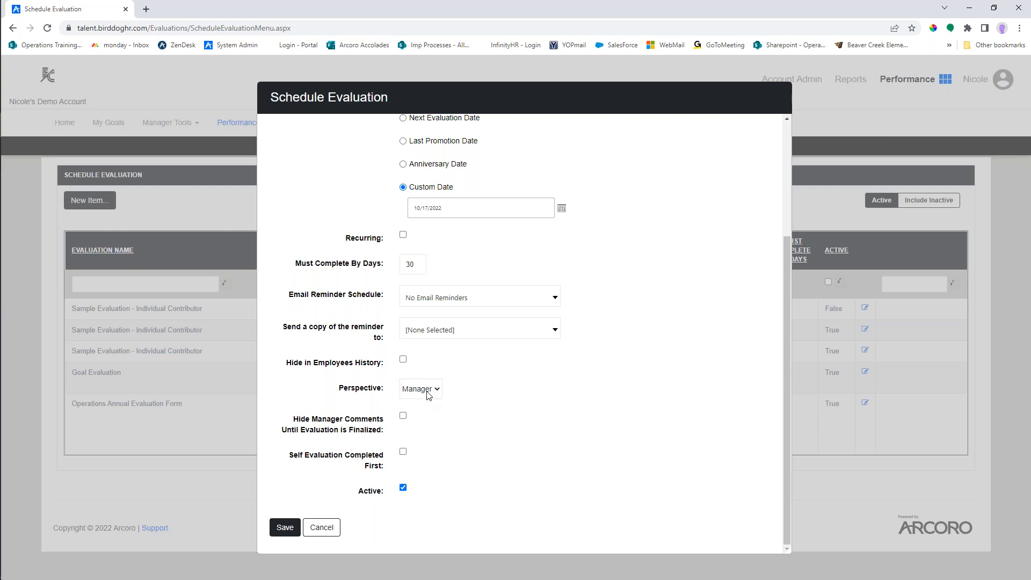
# - Try the Self Evaluation Completed First, Perspective and Hide Manager Comments settings, and cancel the new evaluation schedule without saving
pyautogui.click(404, 453)
pyautogui.click(430, 390)
pyautogui.click(426, 403)
pyautogui.click(403, 416)
pyautogui.click(328, 530)
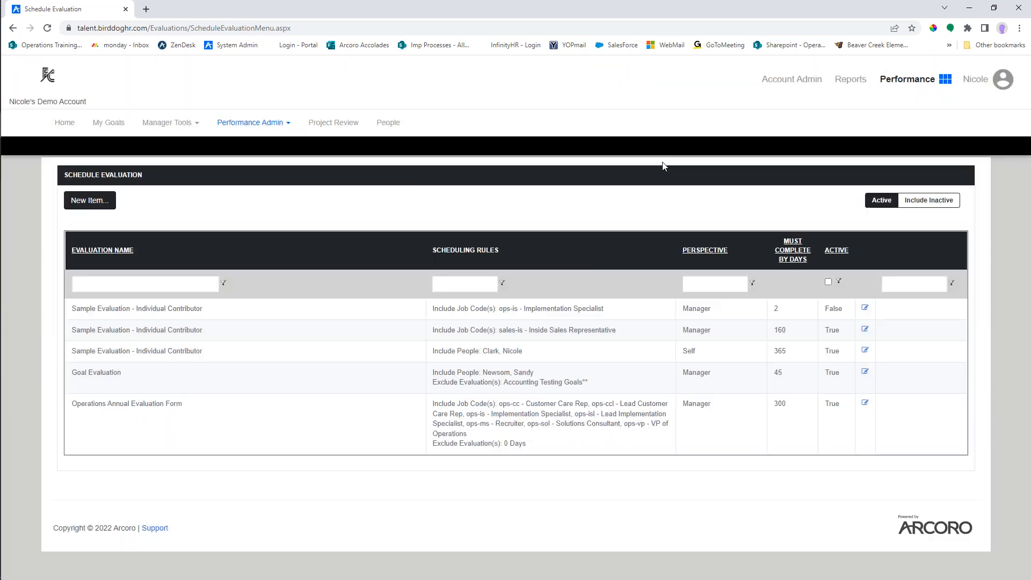
pyautogui.doubleClick(788, 10)
pyautogui.moveTo(789, 22); pyautogui.dragTo(752, 0)
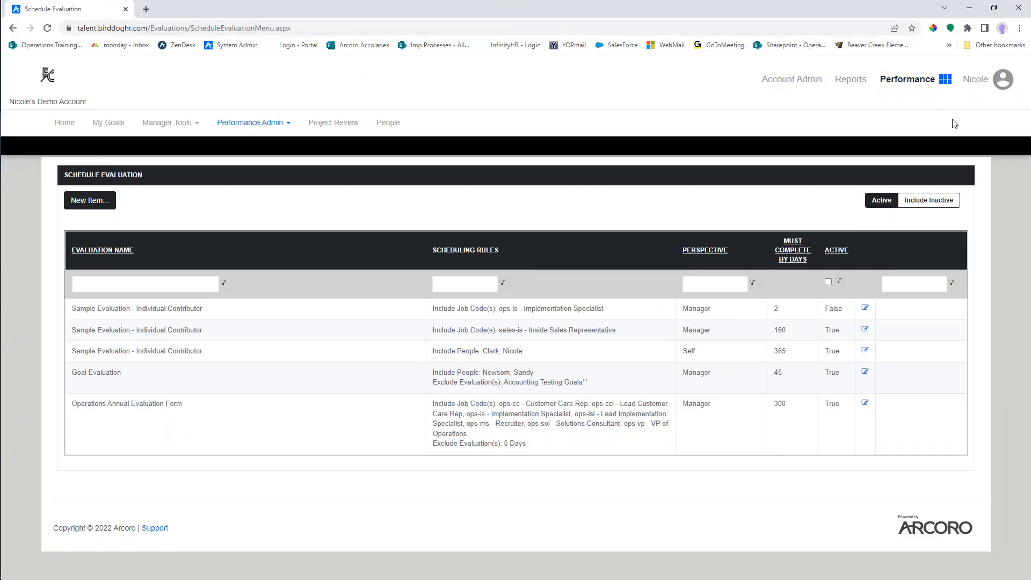